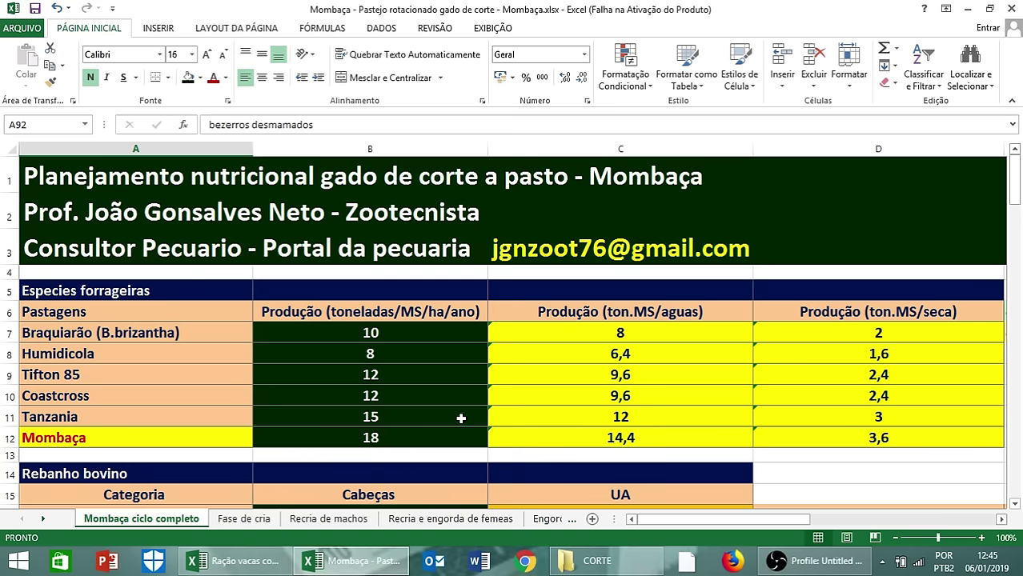
- Examine the herd table and fertilization suggestion on the Mombaça ciclo completo sheet
{"action": "scroll", "coordinate": [461, 416], "scroll_direction": "down", "scroll_amount": 2}
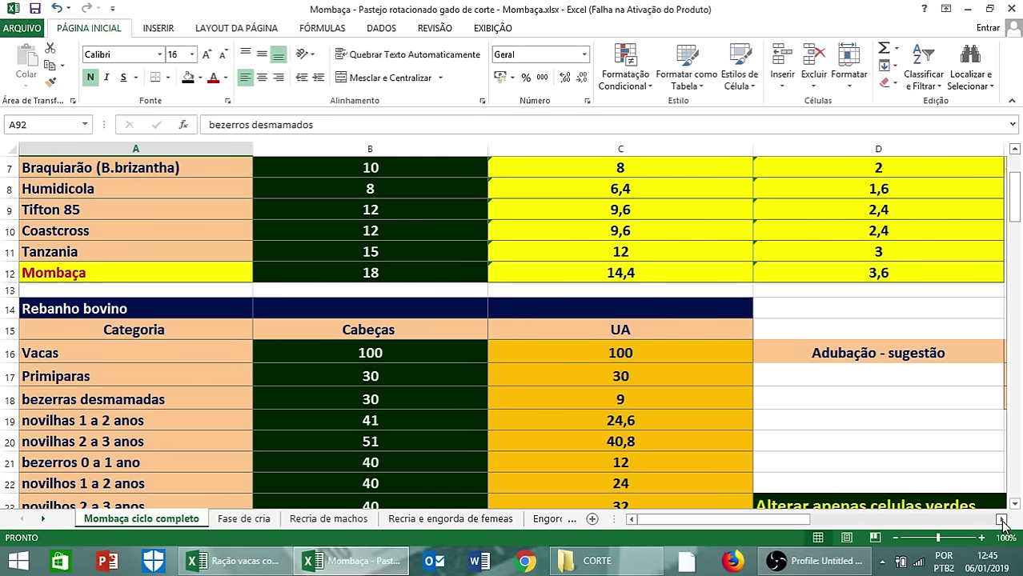
{"action": "left_click", "coordinate": [1001, 519]}
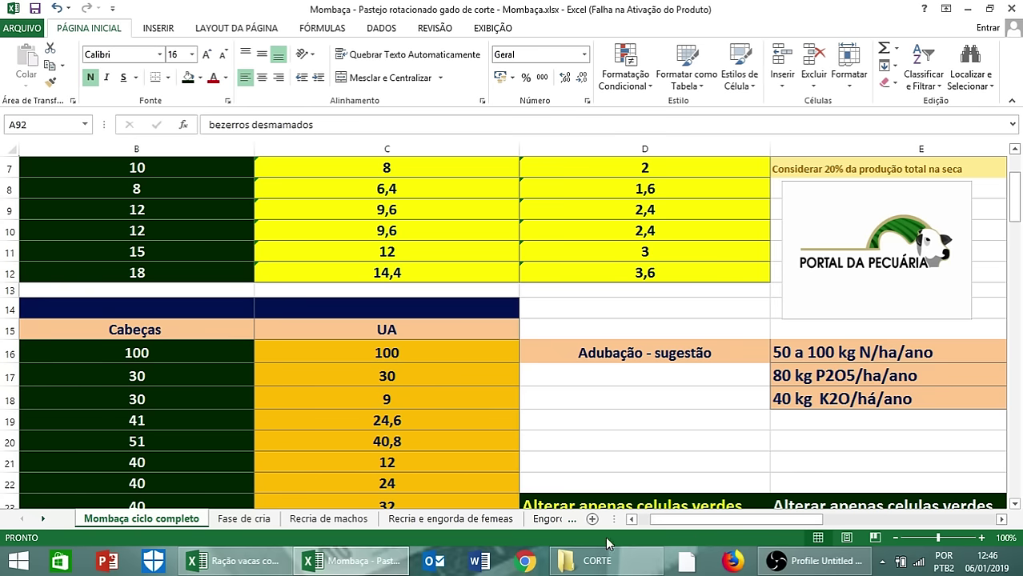
{"action": "left_click", "coordinate": [635, 520]}
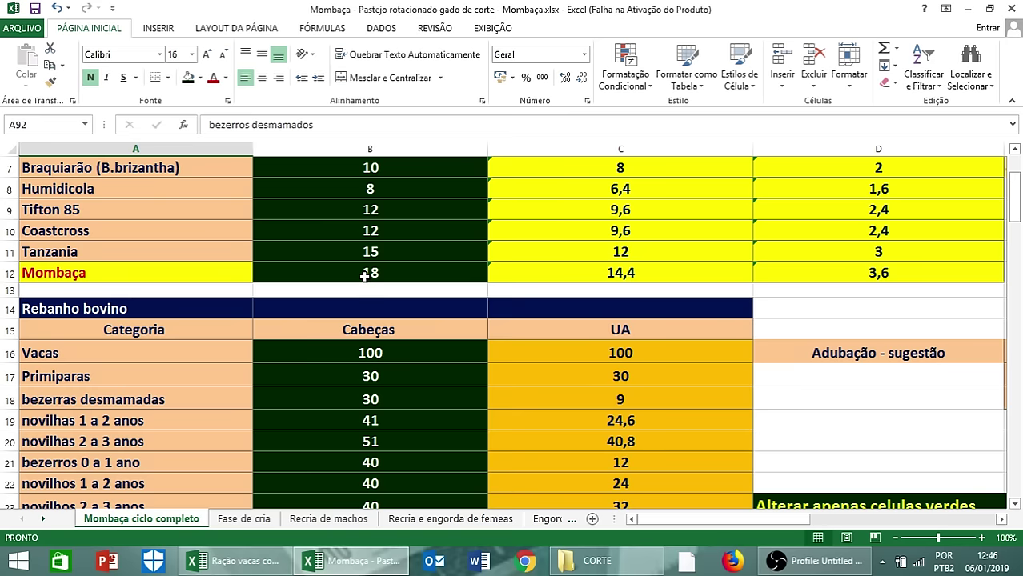
- Open the Mombaça adubado sheet and examine its herd table and fertilization suggestion
{"action": "left_click", "coordinate": [560, 519]}
{"action": "left_click", "coordinate": [544, 522]}
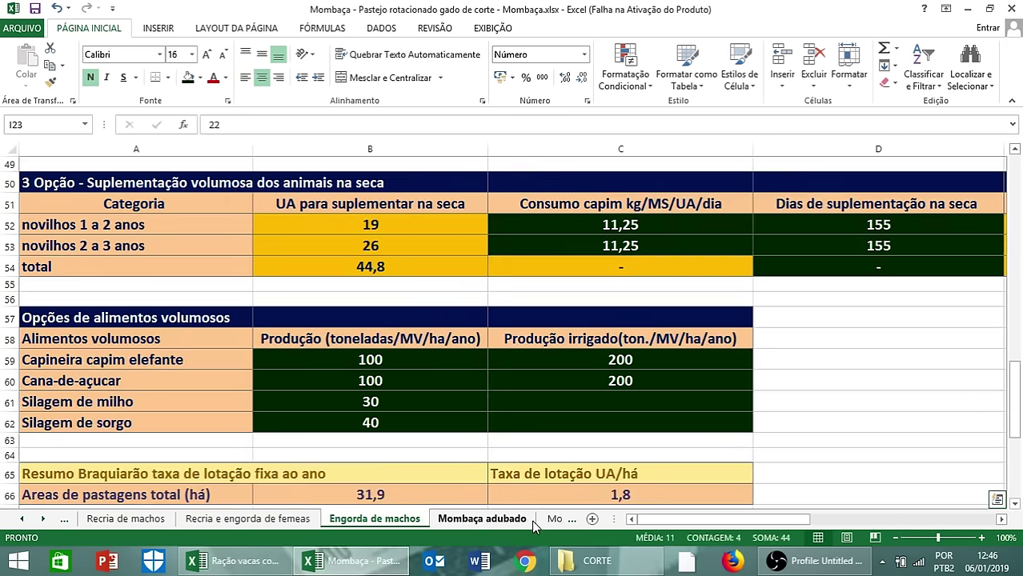
{"action": "scroll", "coordinate": [341, 417], "scroll_direction": "down", "scroll_amount": 3}
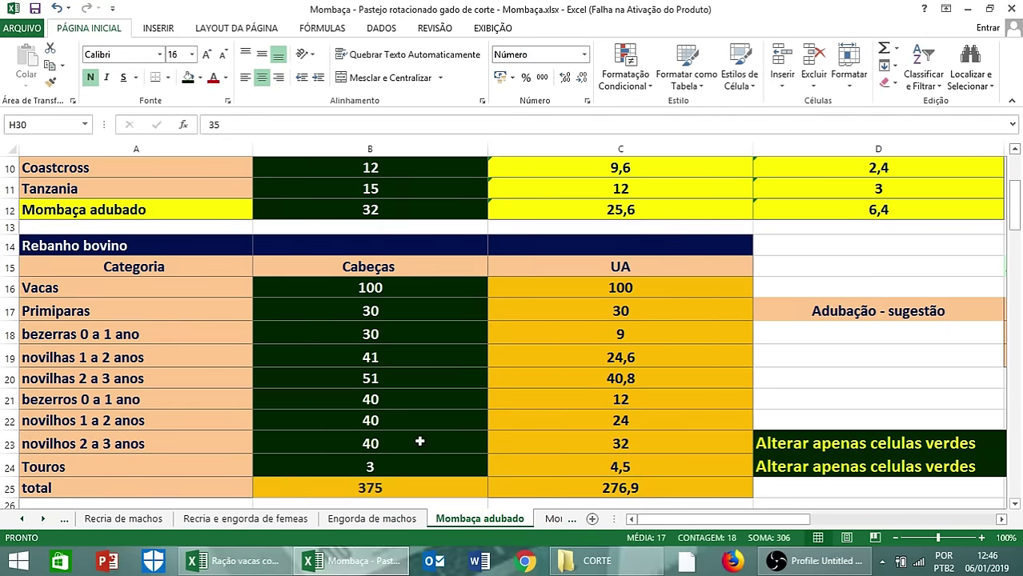
{"action": "scroll", "coordinate": [986, 201], "scroll_direction": "right", "scroll_amount": 2}
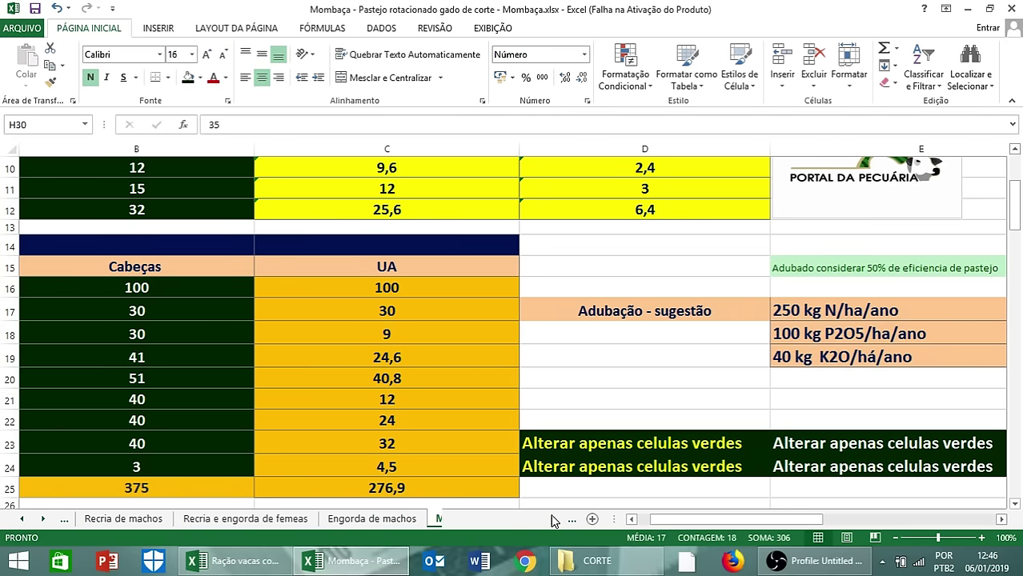
- Open the Mombaça adubado intensivo sheet and examine its fertilization suggestion and forage production table
{"action": "left_click", "coordinate": [554, 520]}
{"action": "scroll", "coordinate": [730, 393], "scroll_direction": "down", "scroll_amount": 4}
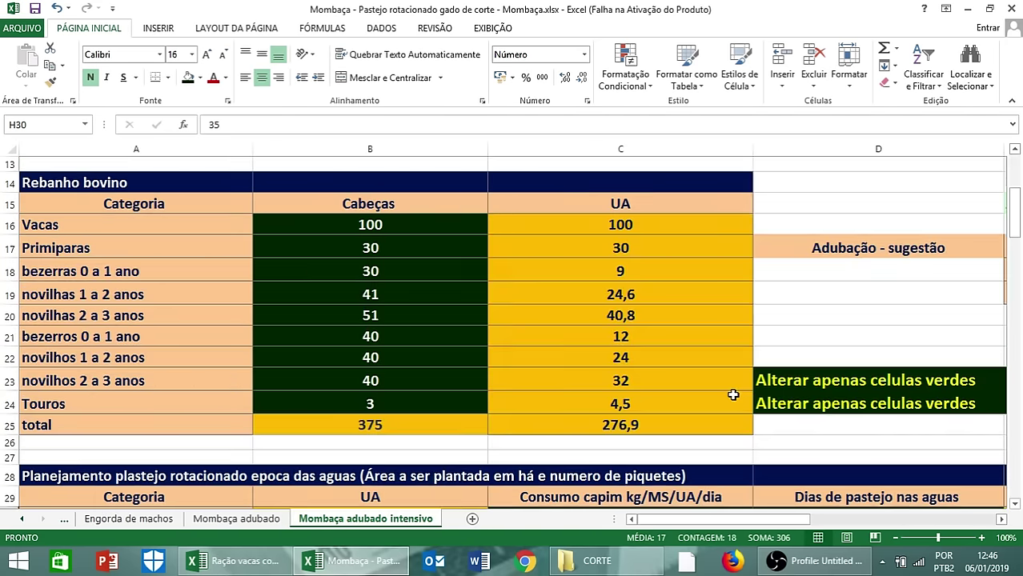
{"action": "left_click", "coordinate": [1000, 519]}
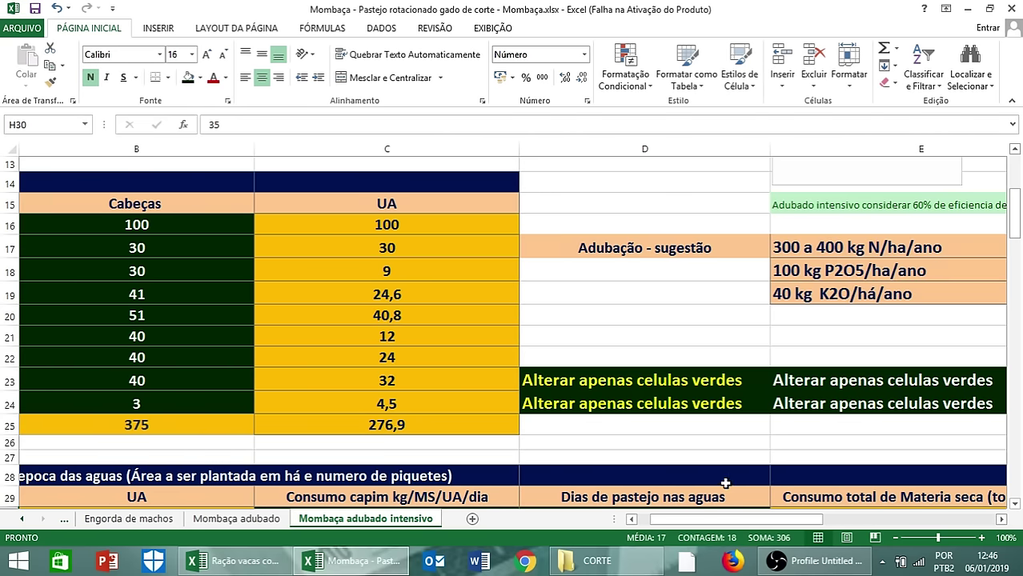
{"action": "left_click", "coordinate": [630, 520]}
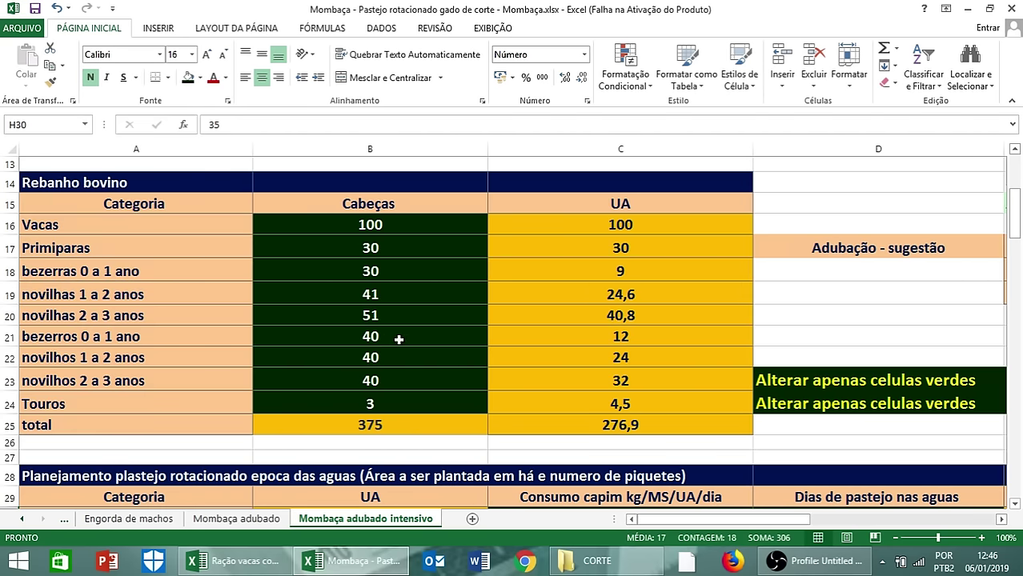
{"action": "scroll", "coordinate": [402, 338], "scroll_direction": "up", "scroll_amount": 2}
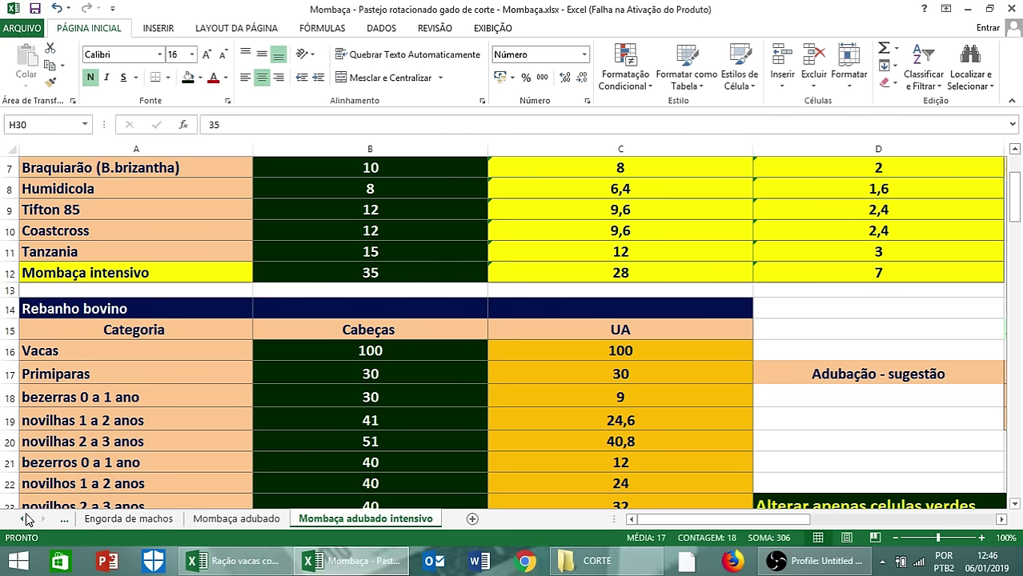
- Return to the Mombaça ciclo completo sheet and select Mombaça's annual dry matter production in cell B12
{"action": "left_click", "coordinate": [24, 518]}
{"action": "left_click", "coordinate": [25, 519]}
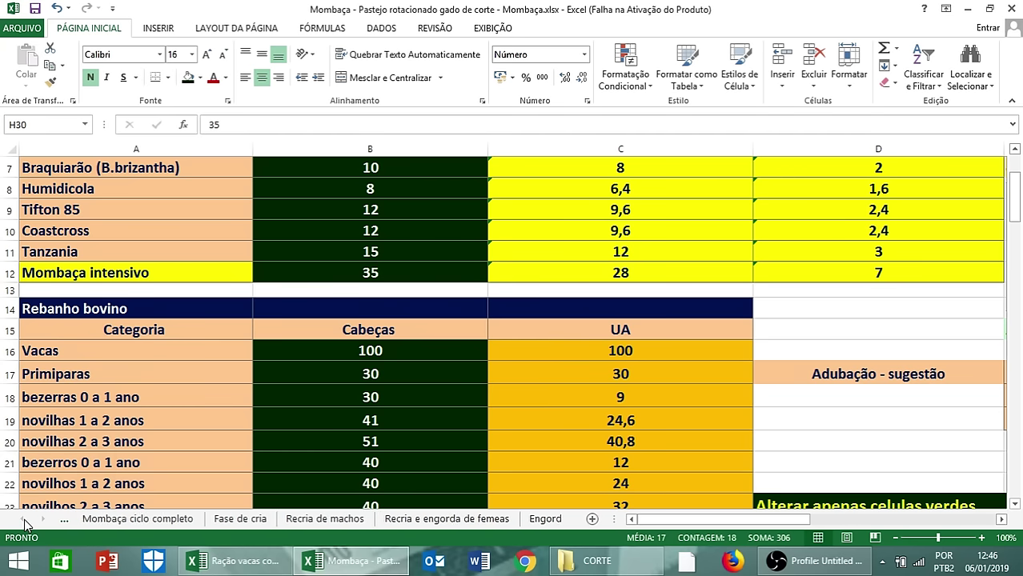
{"action": "left_click", "coordinate": [121, 520]}
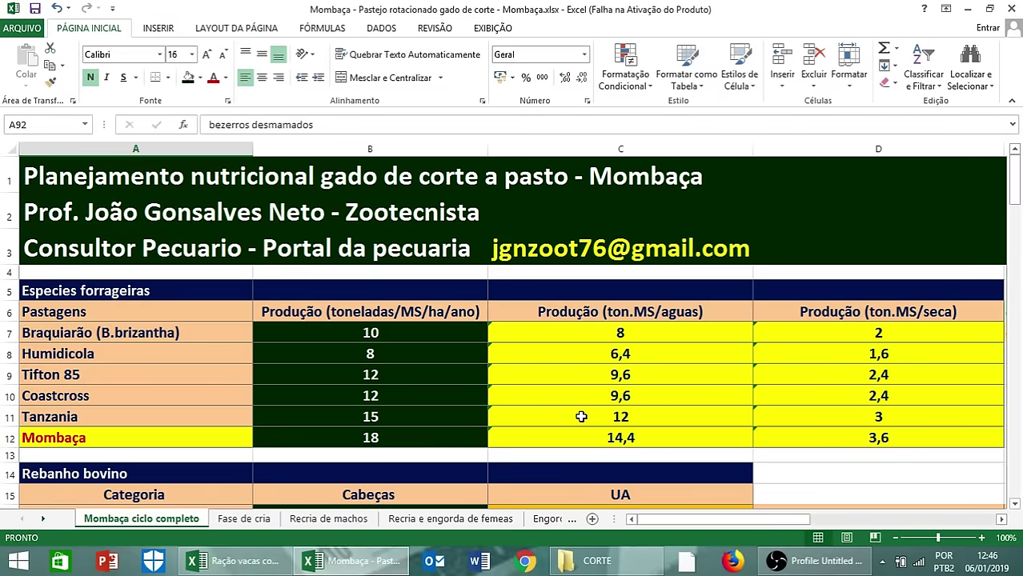
{"action": "left_click", "coordinate": [388, 443]}
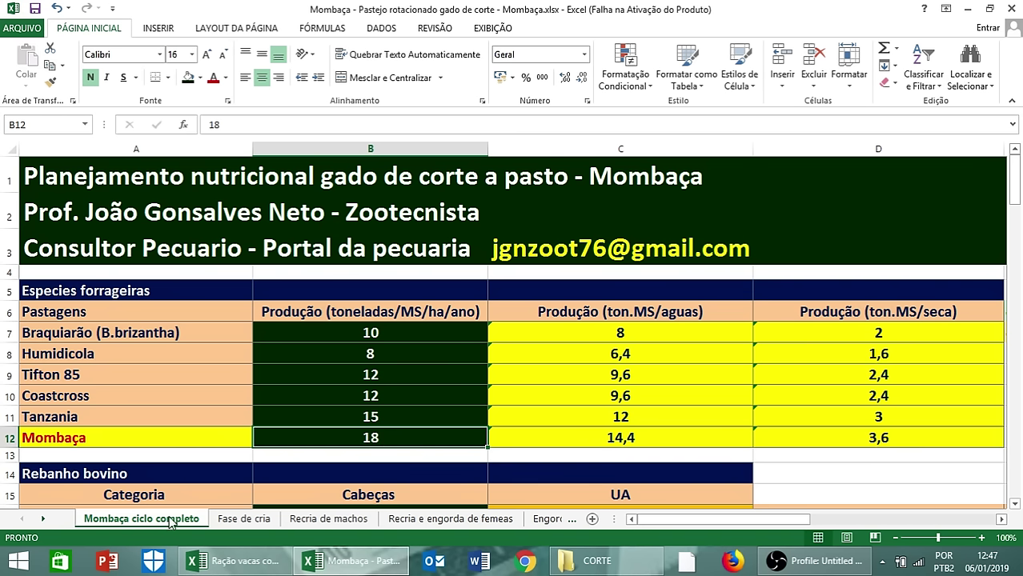
- Compare the fertilized Mombaça's forage production with its fertilization suggestion on the Mombaça adubado sheet
{"action": "left_click", "coordinate": [532, 520]}
{"action": "left_click", "coordinate": [530, 520]}
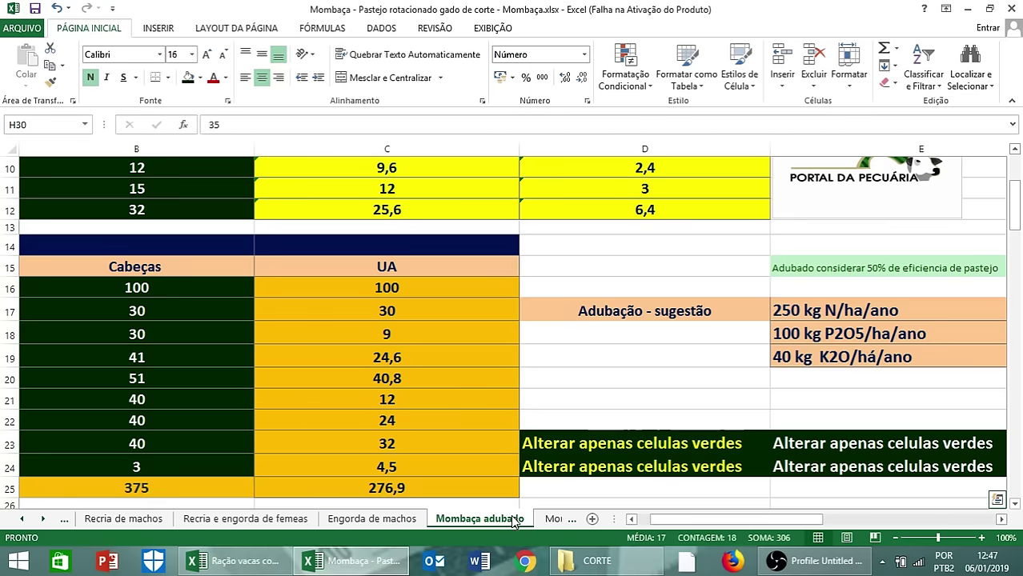
{"action": "scroll", "coordinate": [447, 373], "scroll_direction": "up", "scroll_amount": 3}
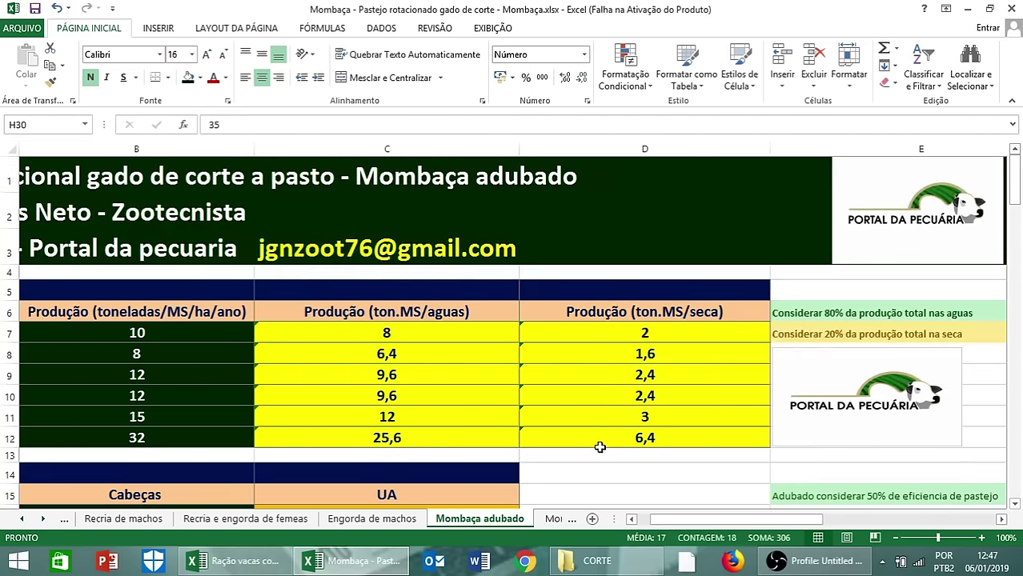
{"action": "left_click", "coordinate": [643, 520]}
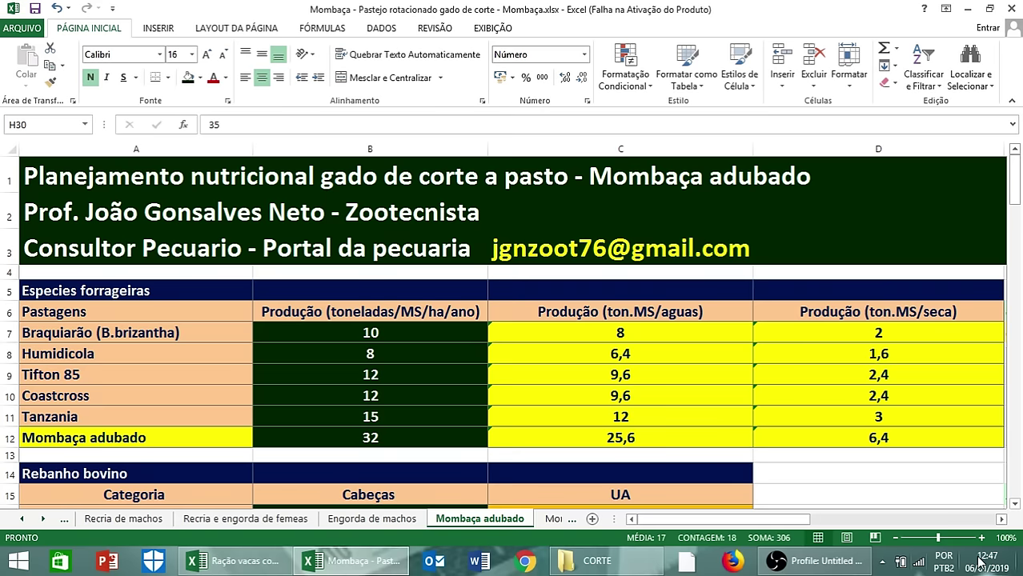
{"action": "scroll", "coordinate": [1000, 521], "scroll_direction": "down", "scroll_amount": 3}
{"action": "left_click", "coordinate": [1001, 521]}
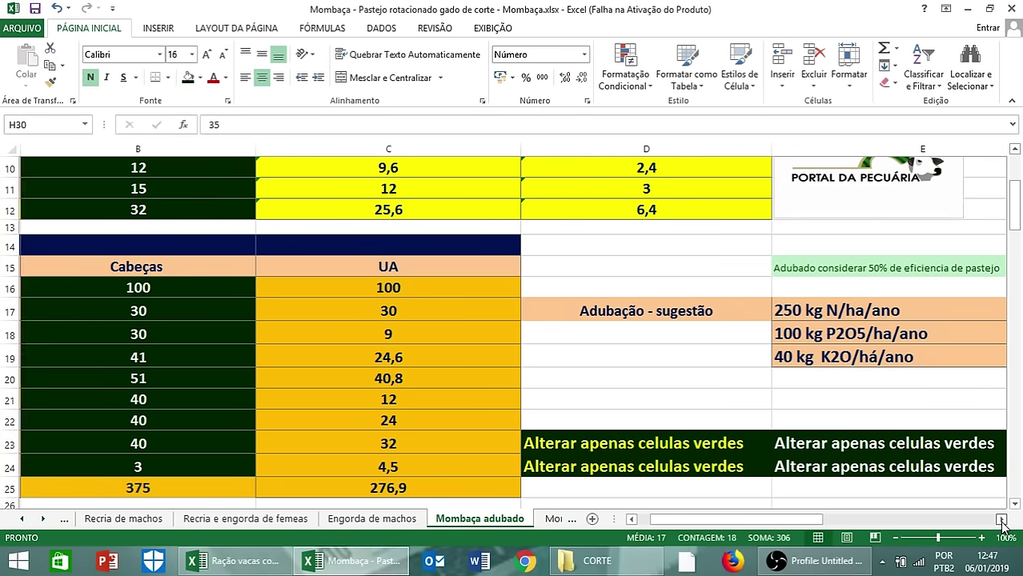
{"action": "left_click", "coordinate": [632, 522]}
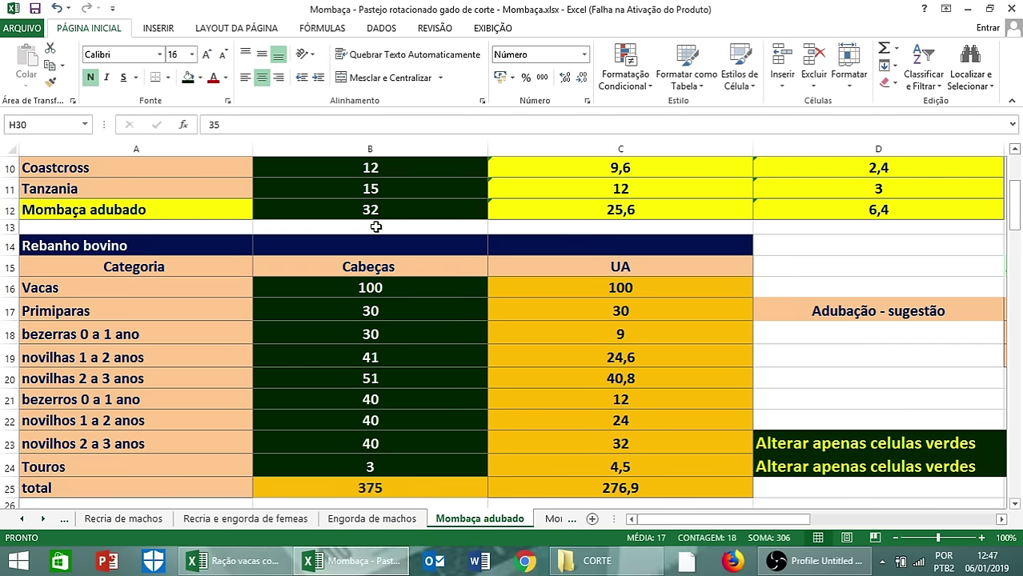
{"action": "scroll", "coordinate": [375, 222], "scroll_direction": "up", "scroll_amount": 3}
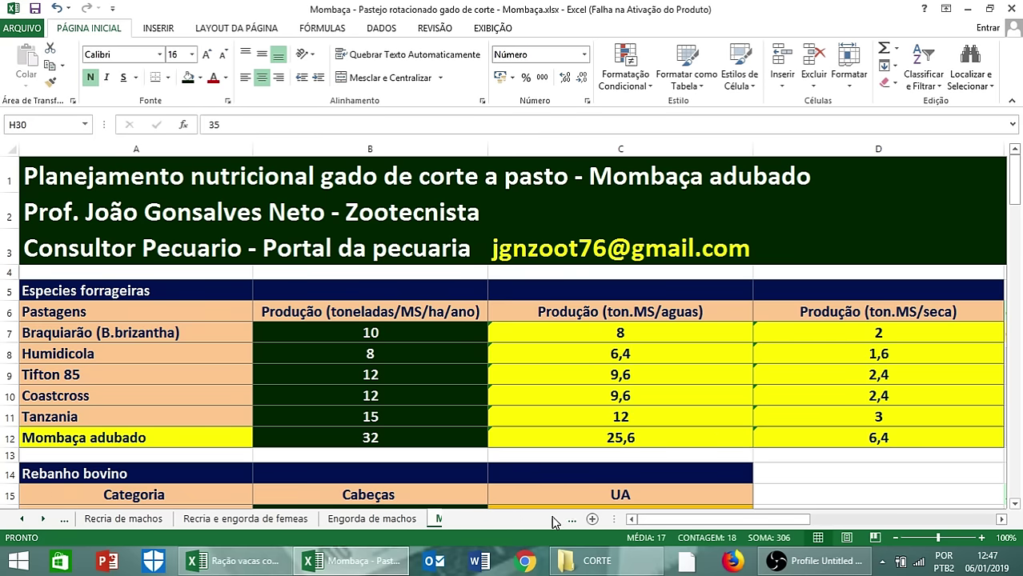
- Check the Mombaça intensivo production on the intensive sheet, and return to the herd table on the Mombaça ciclo completo sheet
{"action": "left_click", "coordinate": [558, 519]}
{"action": "scroll", "coordinate": [479, 397], "scroll_direction": "up", "scroll_amount": 1}
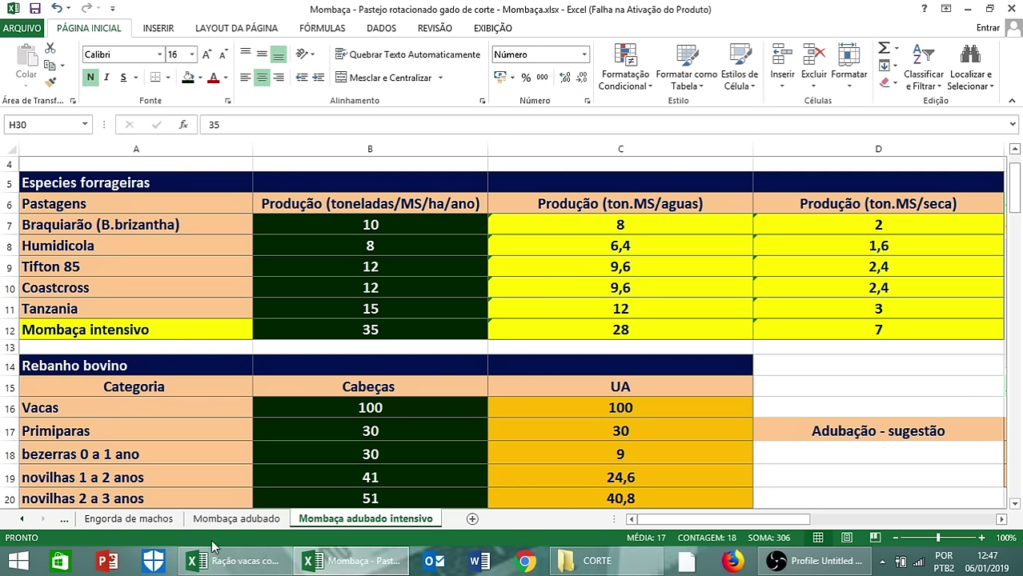
{"action": "left_click", "coordinate": [21, 519]}
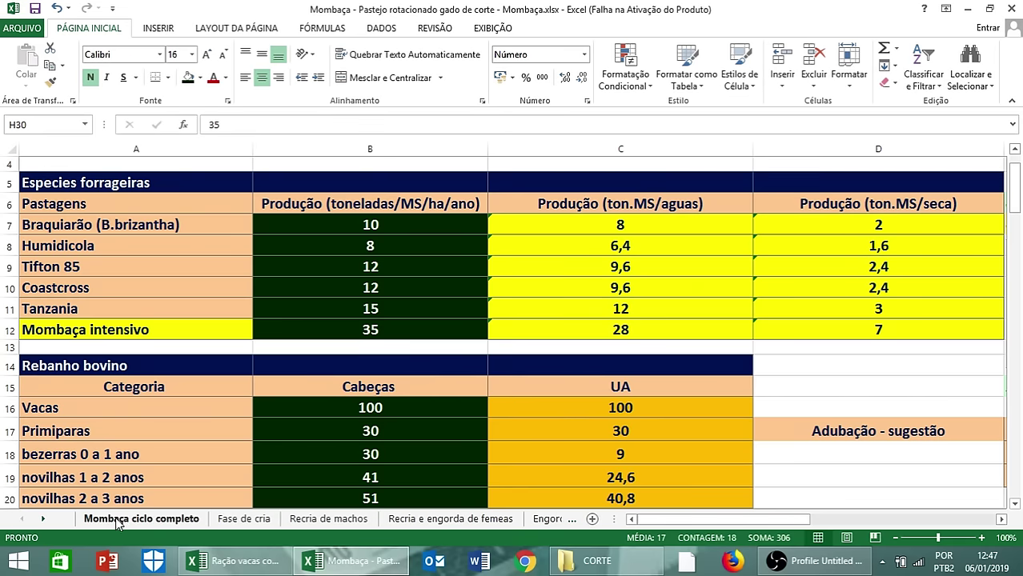
{"action": "left_click", "coordinate": [120, 520]}
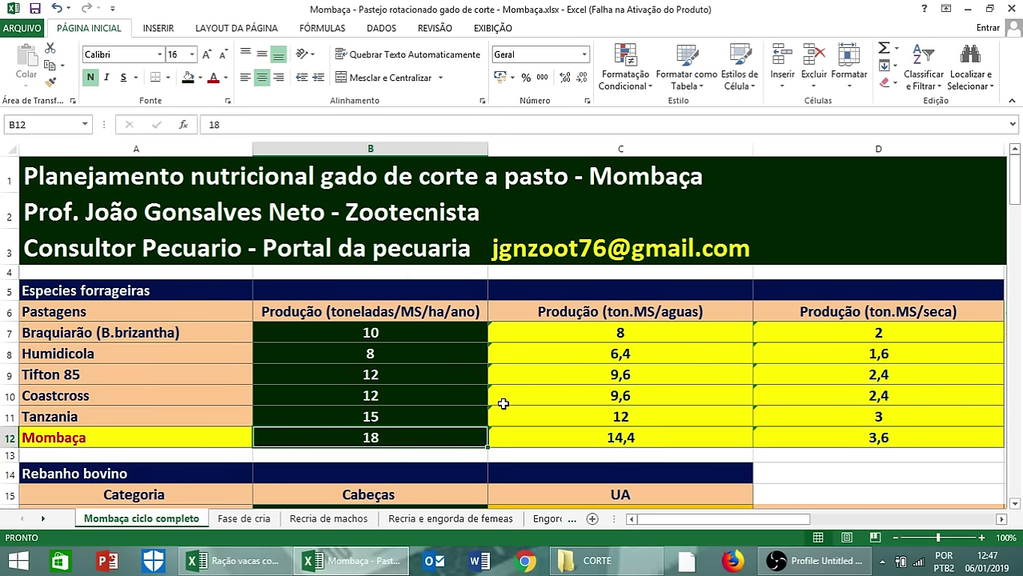
{"action": "scroll", "coordinate": [505, 404], "scroll_direction": "down", "scroll_amount": 1}
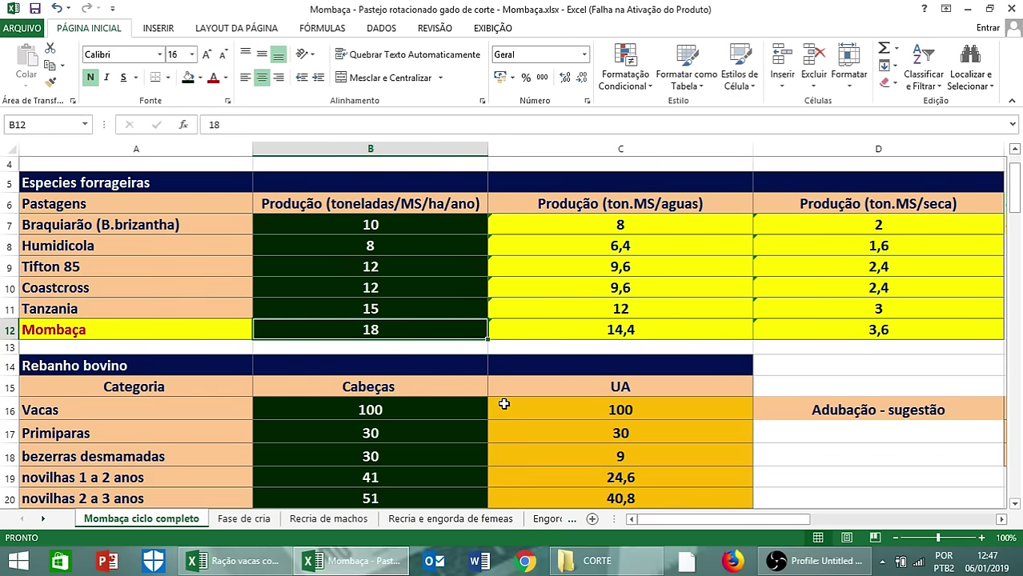
{"action": "scroll", "coordinate": [500, 401], "scroll_direction": "down", "scroll_amount": 1}
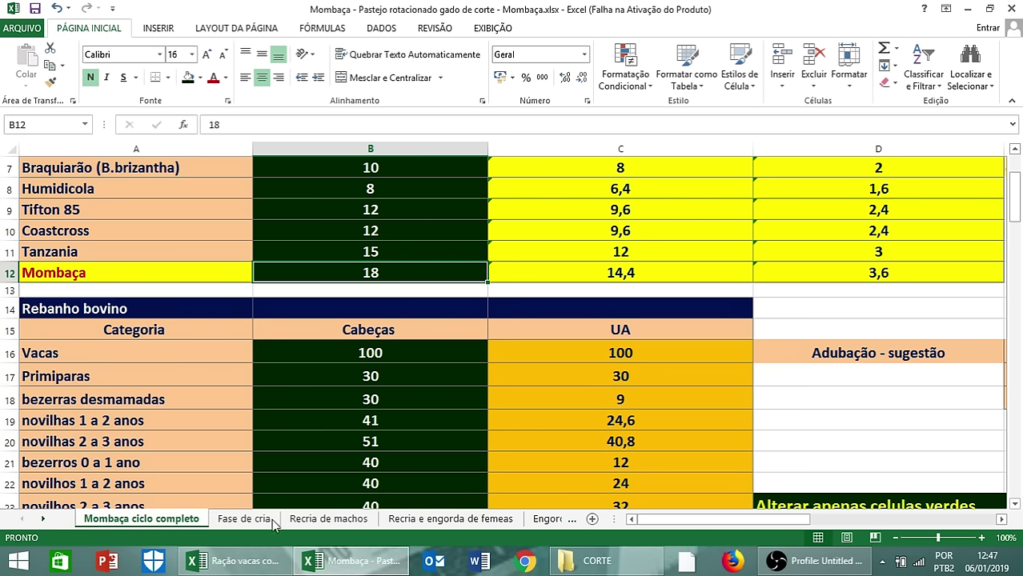
- Look through the Fase de cria, Recria de machos, Recria e engorda de femeas and Engorda de machos sheets, ending on Mombaça ciclo completo
{"action": "left_click", "coordinate": [238, 520]}
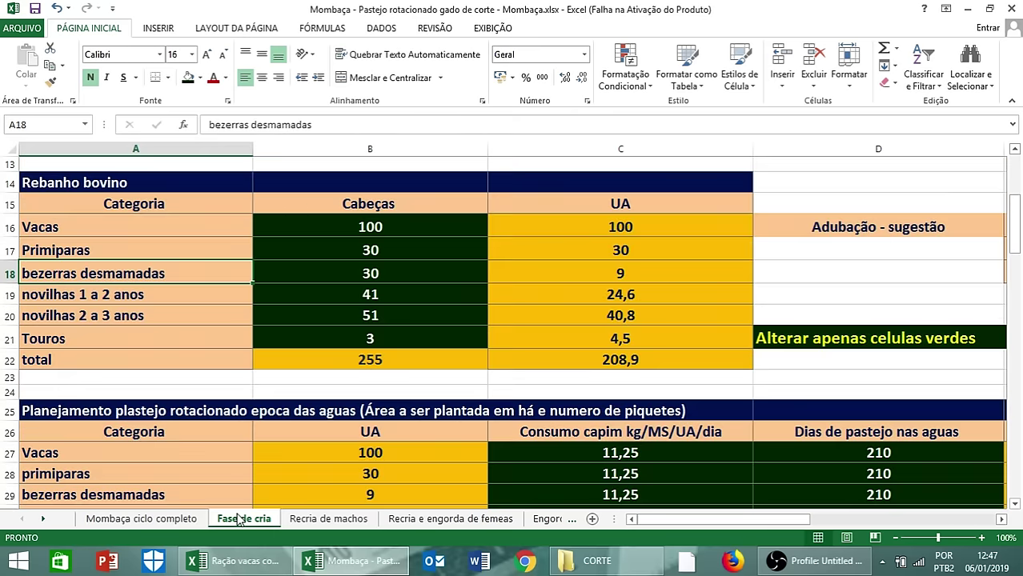
{"action": "left_click", "coordinate": [326, 520]}
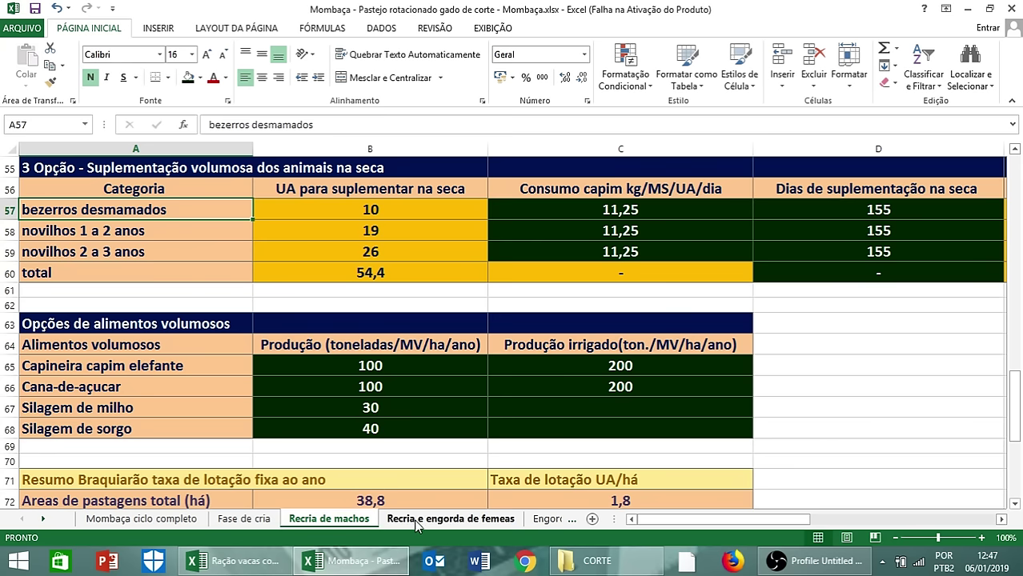
{"action": "left_click", "coordinate": [415, 521]}
{"action": "left_click", "coordinate": [559, 518]}
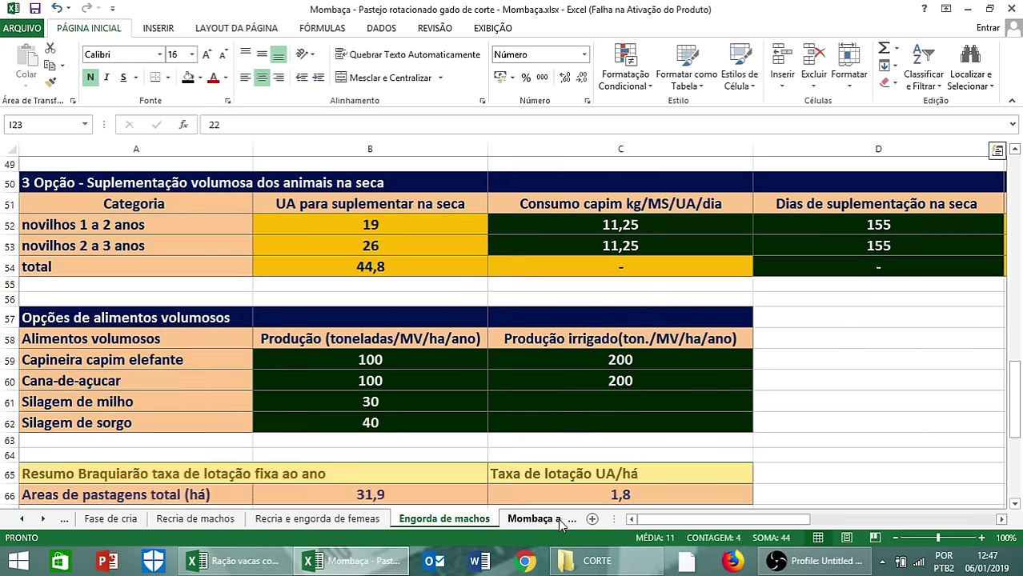
{"action": "left_click", "coordinate": [26, 521]}
{"action": "left_click", "coordinate": [136, 518]}
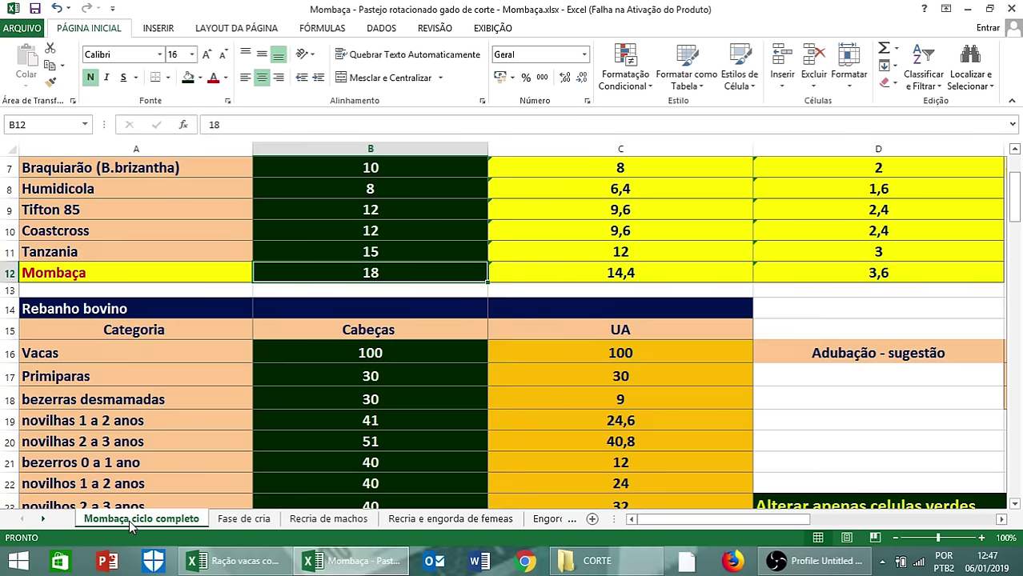
- Review the forage production and the Rebanho bovino head counts by category on the Mombaça ciclo completo sheet
{"action": "scroll", "coordinate": [394, 406], "scroll_direction": "up", "scroll_amount": 1}
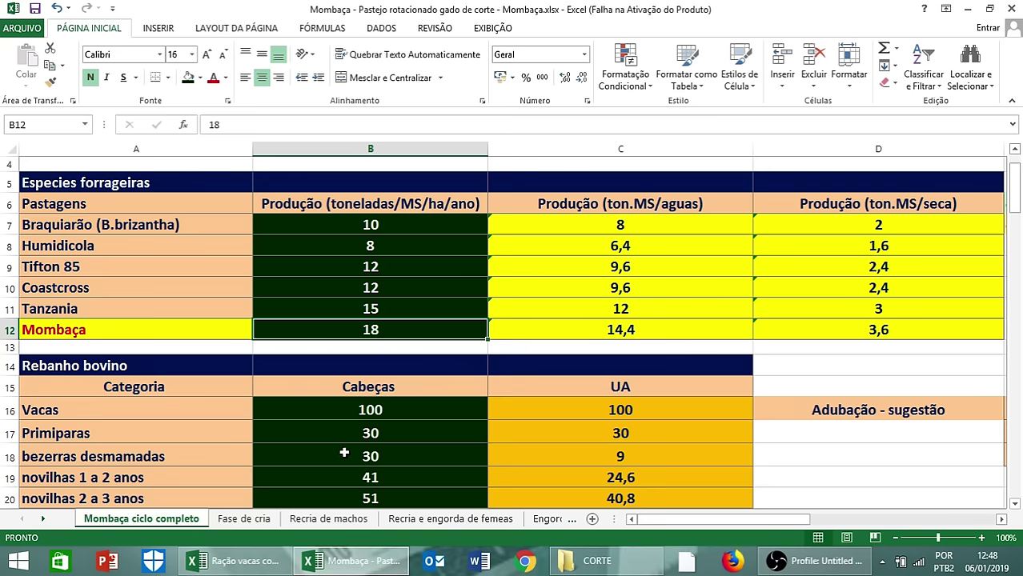
{"action": "scroll", "coordinate": [344, 452], "scroll_direction": "down", "scroll_amount": 1}
{"action": "scroll", "coordinate": [344, 452], "scroll_direction": "down", "scroll_amount": 1}
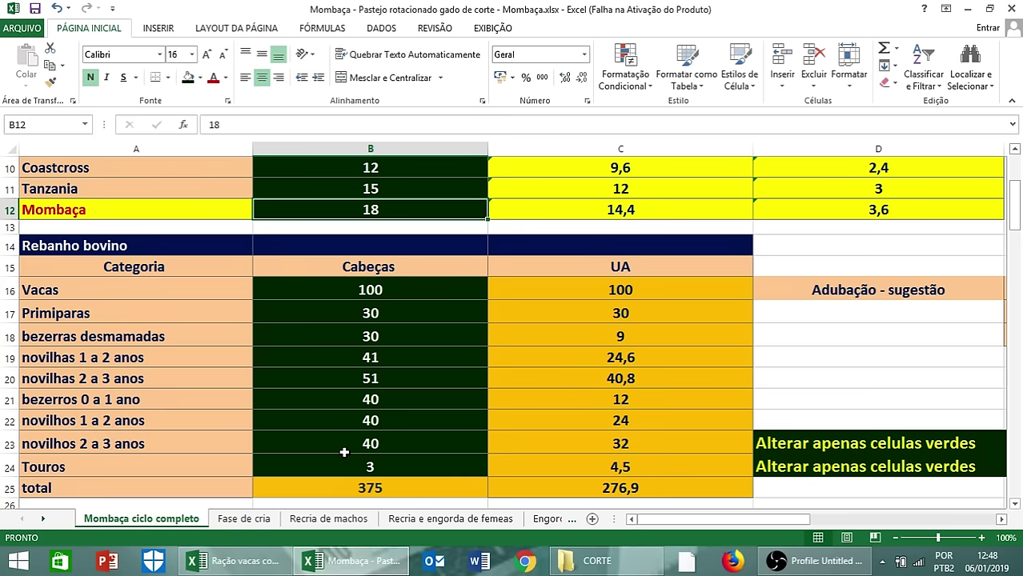
{"action": "scroll", "coordinate": [344, 452], "scroll_direction": "up", "scroll_amount": 1}
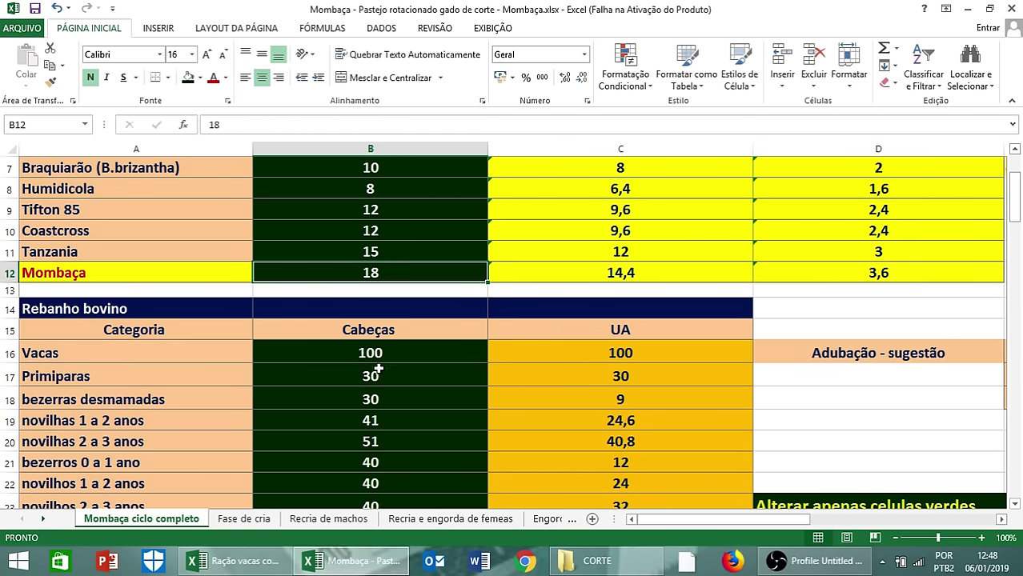
{"action": "scroll", "coordinate": [378, 370], "scroll_direction": "down", "scroll_amount": 1}
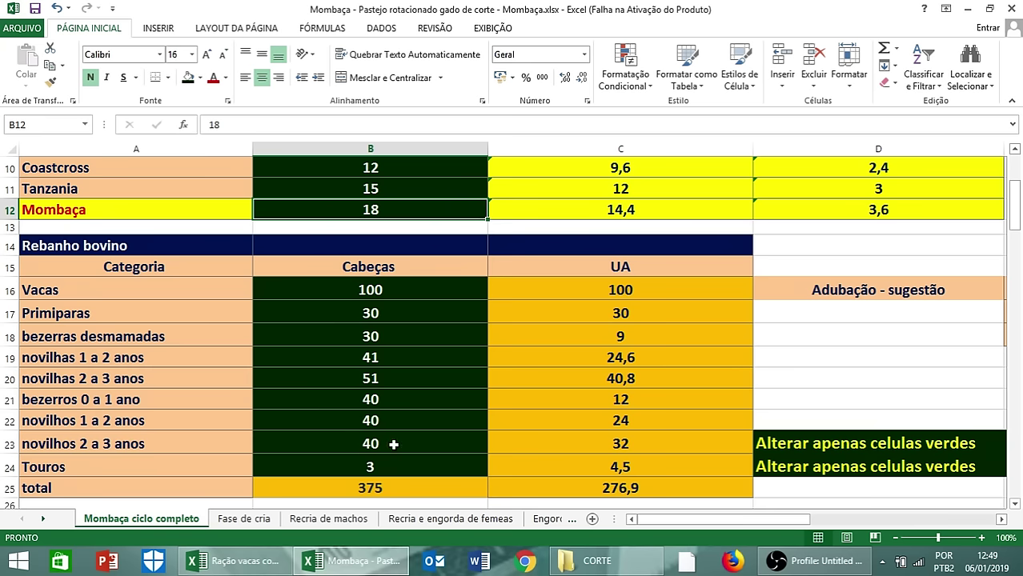
- Rename the category in cell A21 of the Rebanho bovino table as "bezerros desmamados"
{"action": "left_click", "coordinate": [101, 400]}
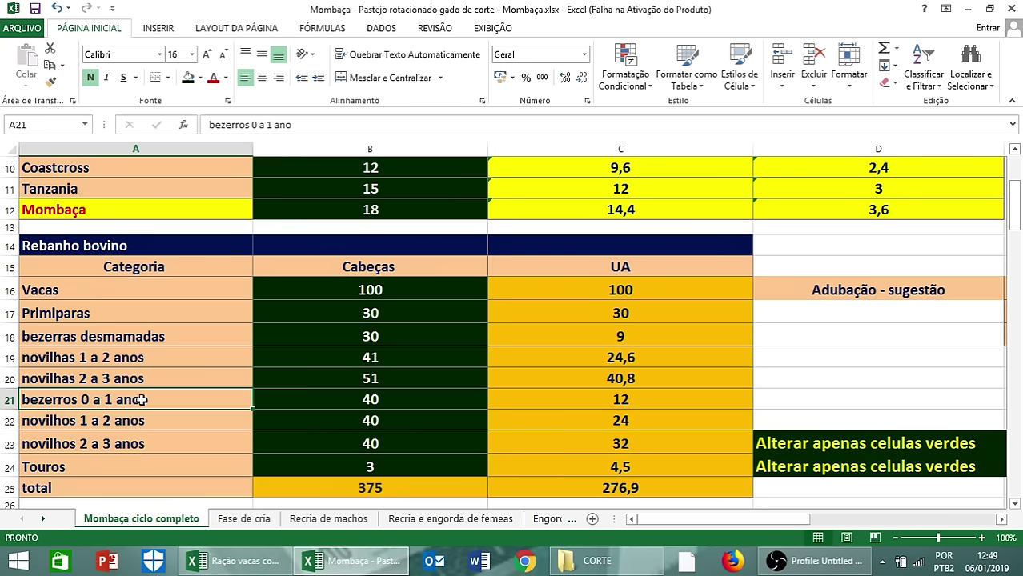
{"action": "double_click", "coordinate": [140, 399]}
{"action": "key", "text": "BackSpace"}
{"action": "key", "text": "BackSpace"}
{"action": "key", "text": "BackSpace"}
{"action": "key", "text": "BackSpace"}
{"action": "key", "text": "BackSpace"}
{"action": "key", "text": "BackSpace"}
{"action": "key", "text": "BackSpace"}
{"action": "key", "text": "BackSpace"}
{"action": "key", "text": "BackSpace"}
{"action": "type", "text": "desmamados"}
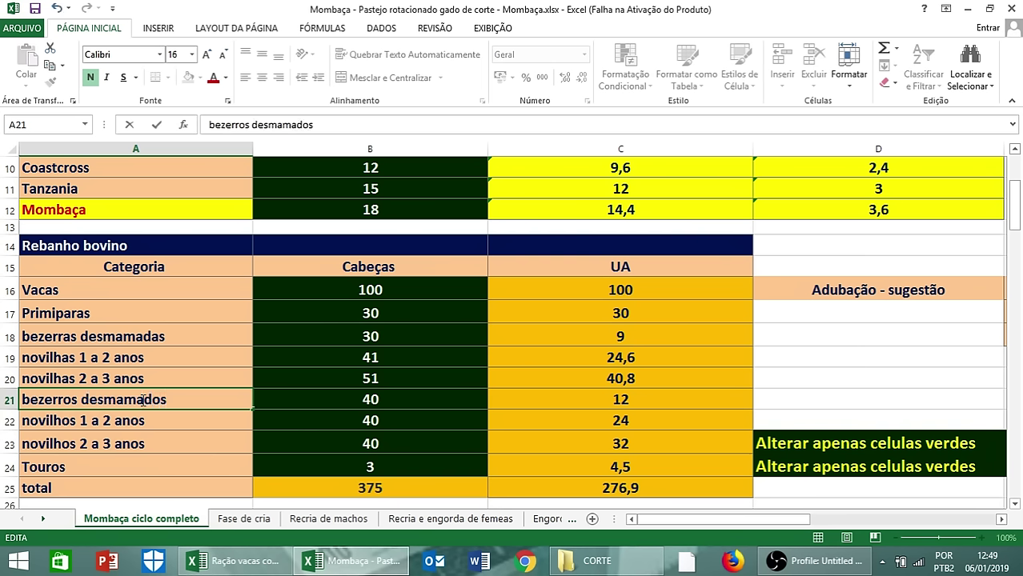
{"action": "key", "text": "Return"}
{"action": "scroll", "coordinate": [165, 415], "scroll_direction": "down", "scroll_amount": 4}
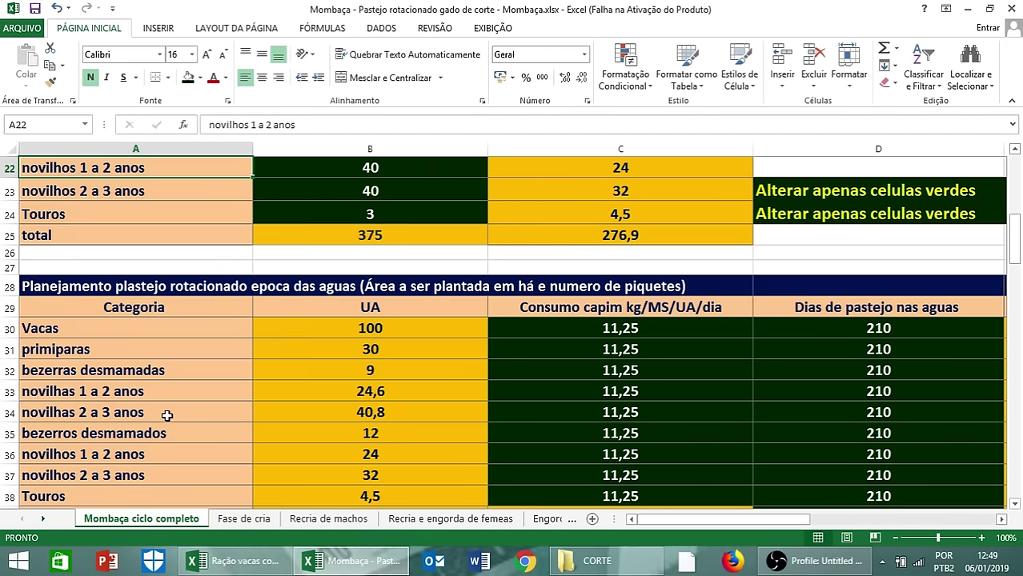
- Review the Rebanho bovino head counts and UA against the rainy-season grazing planning table on the Mombaça ciclo completo sheet
{"action": "scroll", "coordinate": [166, 415], "scroll_direction": "up", "scroll_amount": 4}
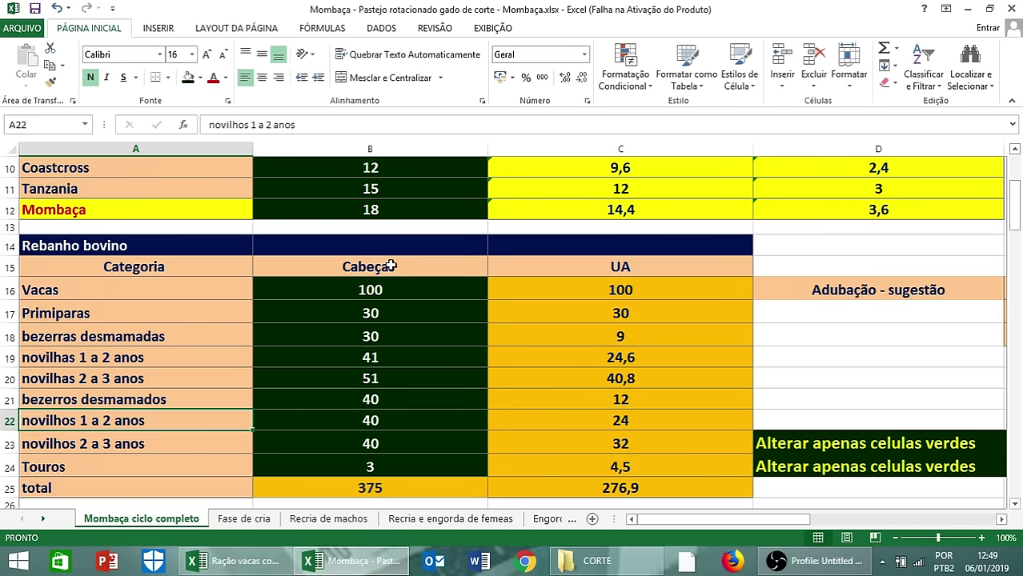
{"action": "scroll", "coordinate": [464, 272], "scroll_direction": "down", "scroll_amount": 5}
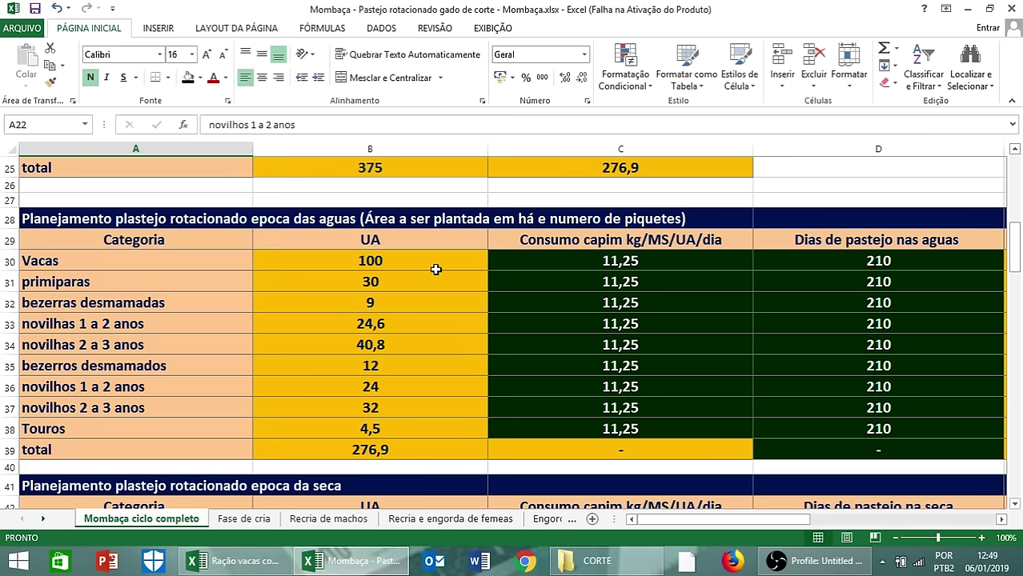
{"action": "scroll", "coordinate": [436, 270], "scroll_direction": "up", "scroll_amount": 4}
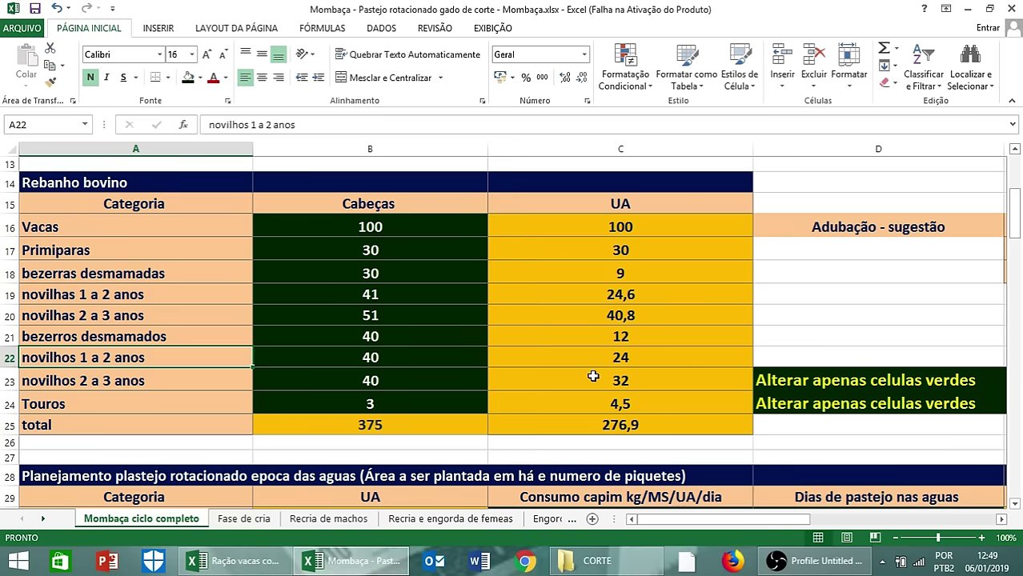
{"action": "scroll", "coordinate": [573, 354], "scroll_direction": "down", "scroll_amount": 3}
{"action": "scroll", "coordinate": [480, 328], "scroll_direction": "down", "scroll_amount": 2}
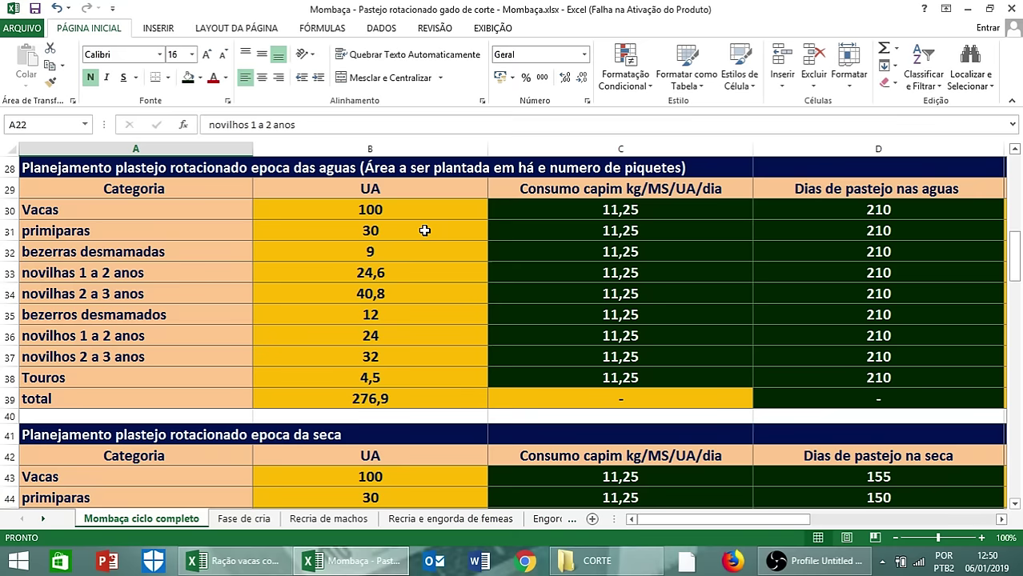
{"action": "scroll", "coordinate": [424, 230], "scroll_direction": "up", "scroll_amount": 9}
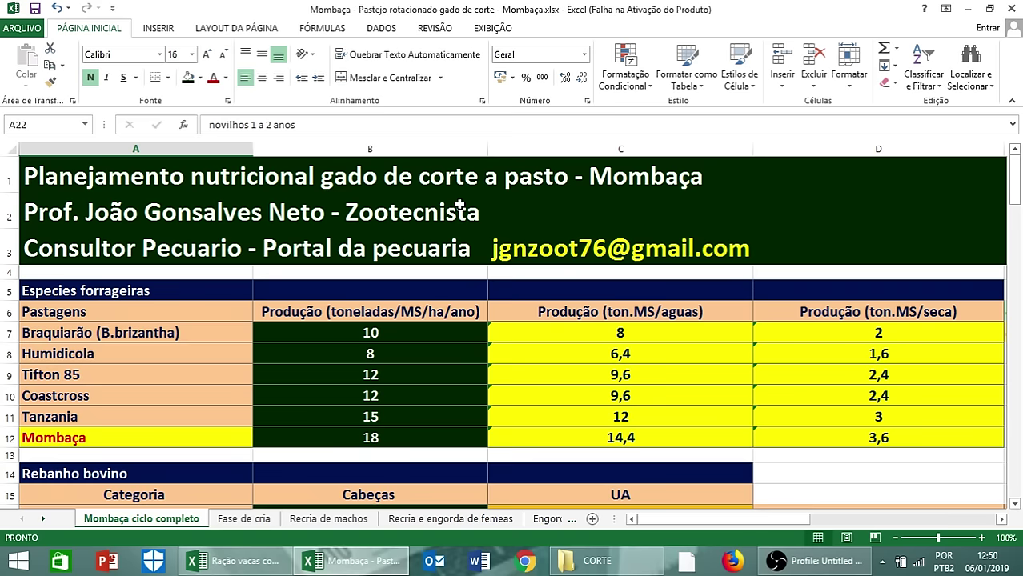
- Set the number of head for Vacas in the Rebanho bovino table to 300
{"action": "scroll", "coordinate": [460, 207], "scroll_direction": "down", "scroll_amount": 3}
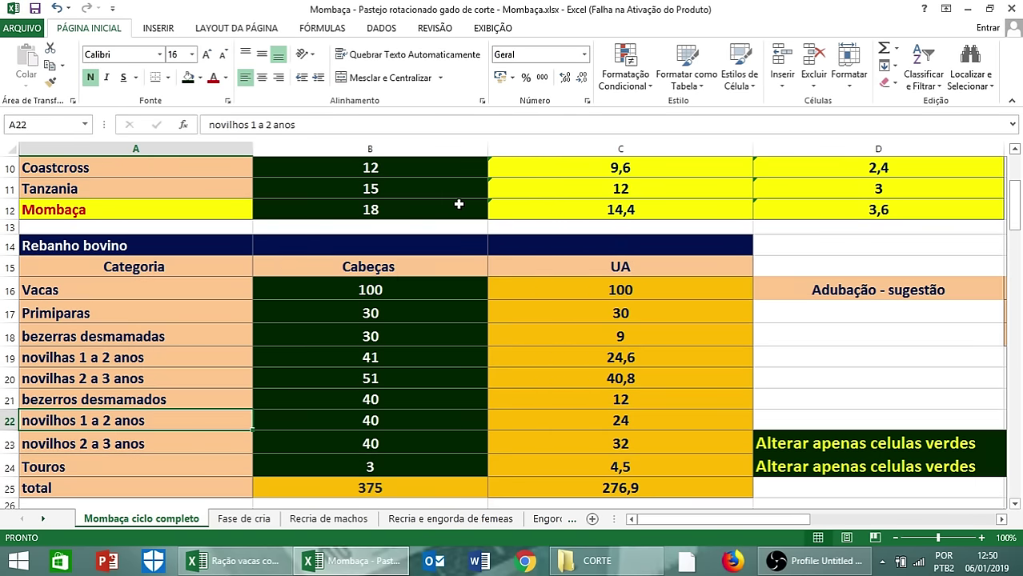
{"action": "left_click", "coordinate": [341, 287]}
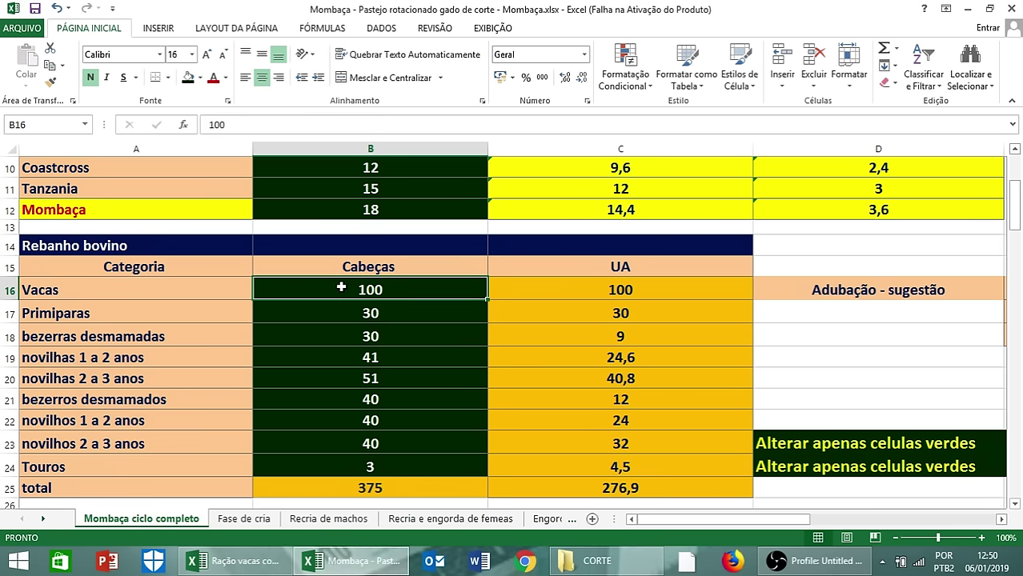
{"action": "type", "text": "300"}
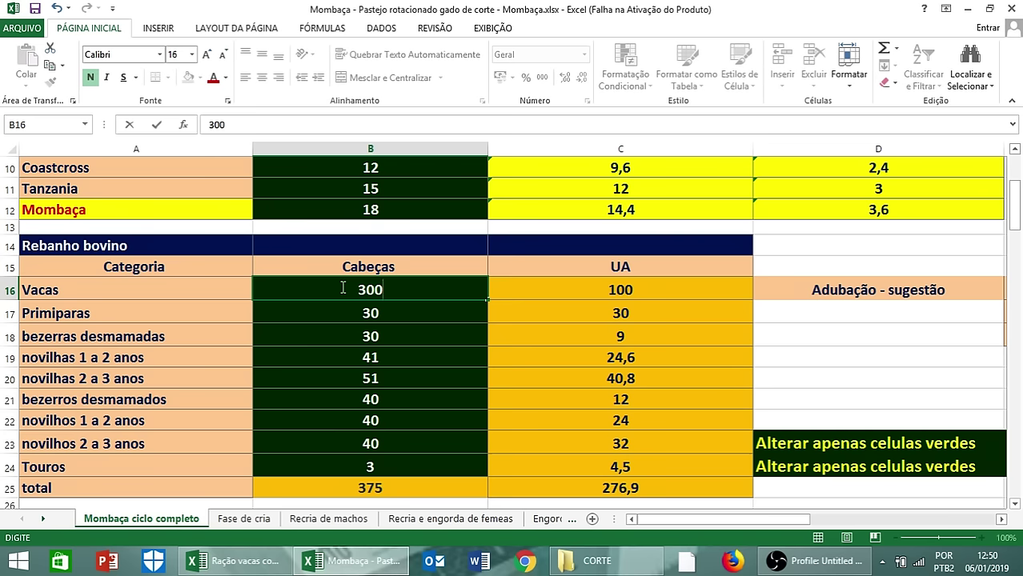
{"action": "key", "text": "Return"}
{"action": "left_click", "coordinate": [341, 287]}
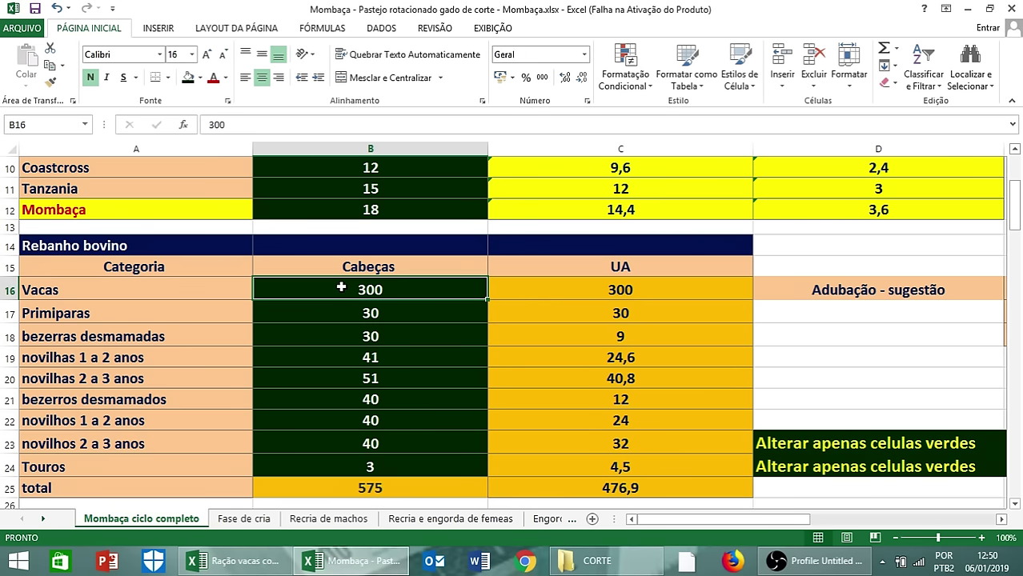
{"action": "key", "text": "Right"}
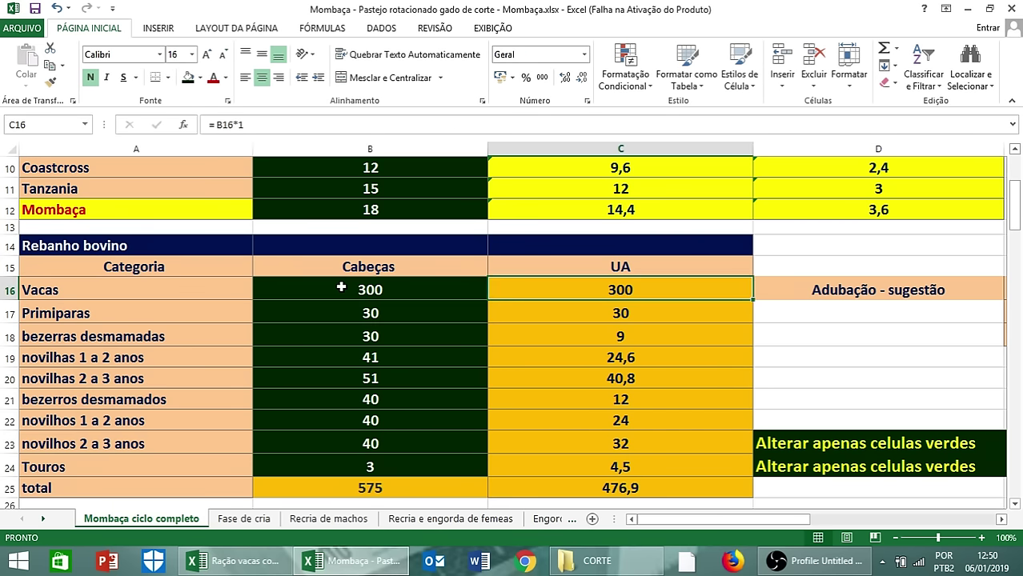
- Check the Vacas row in the rainy-season planning table, and return to the Vacas row of the herd table
{"action": "scroll", "coordinate": [520, 456], "scroll_direction": "down", "scroll_amount": 5}
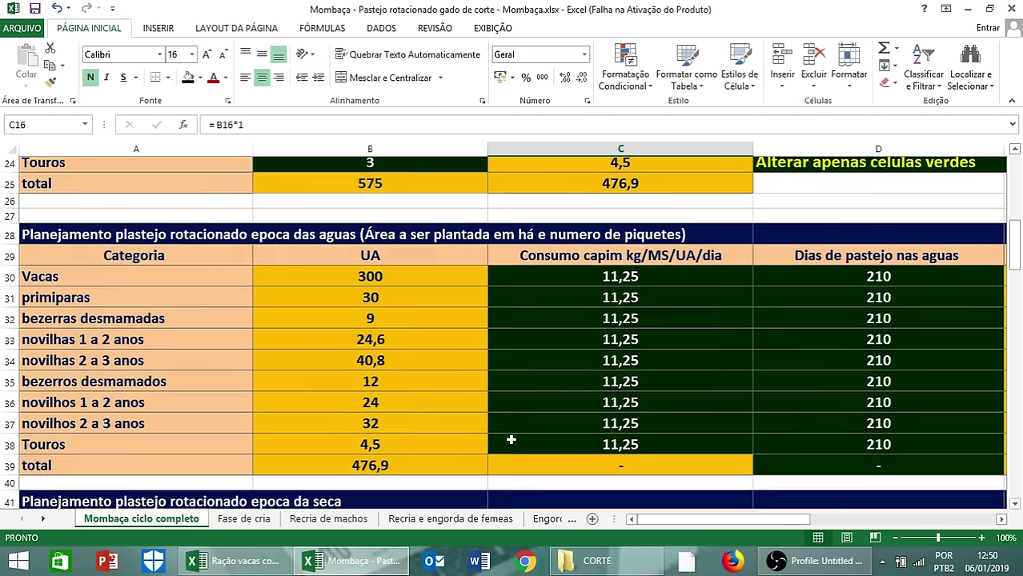
{"action": "scroll", "coordinate": [510, 439], "scroll_direction": "down", "scroll_amount": 1}
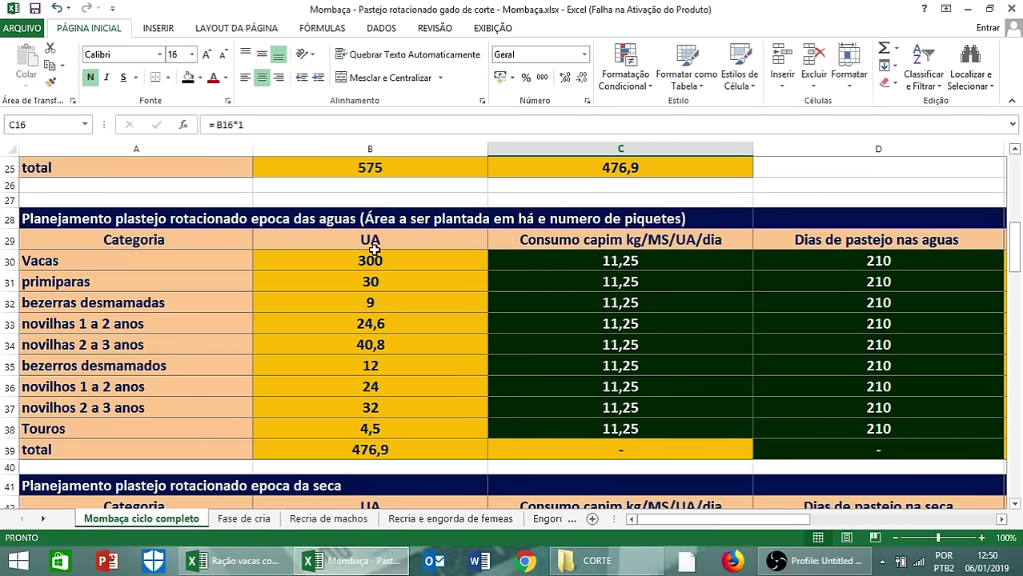
{"action": "left_click", "coordinate": [132, 258]}
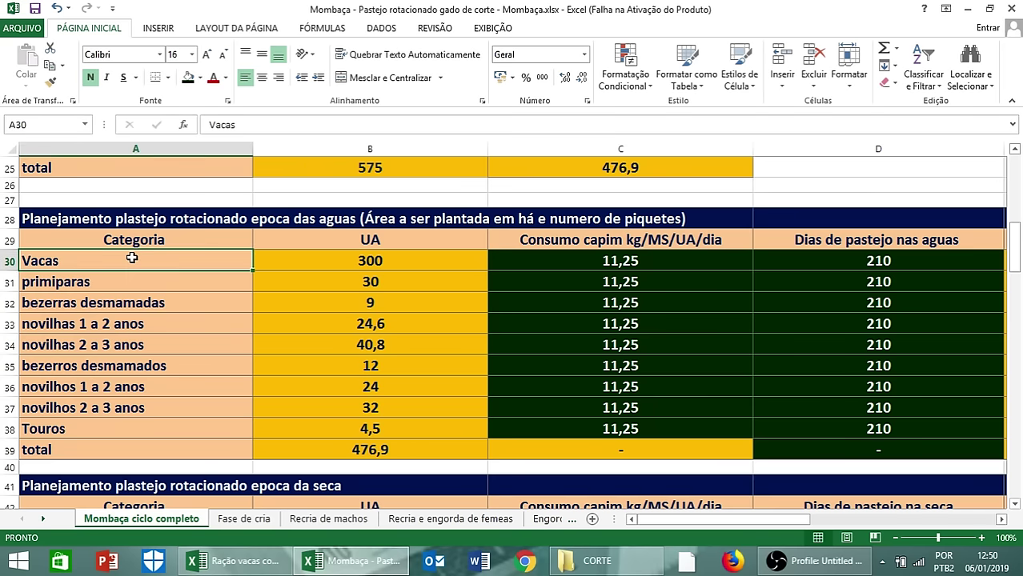
{"action": "key", "text": "Up"}
{"action": "key", "text": "Up"}
{"action": "key", "text": "Up"}
{"action": "key", "text": "Up"}
{"action": "key", "text": "Up"}
{"action": "key", "text": "Up"}
{"action": "key", "text": "Up"}
{"action": "key", "text": "Up"}
{"action": "key", "text": "Up"}
{"action": "key", "text": "Up"}
{"action": "key", "text": "Up"}
{"action": "key", "text": "Up"}
{"action": "key", "text": "Up"}
{"action": "key", "text": "Up"}
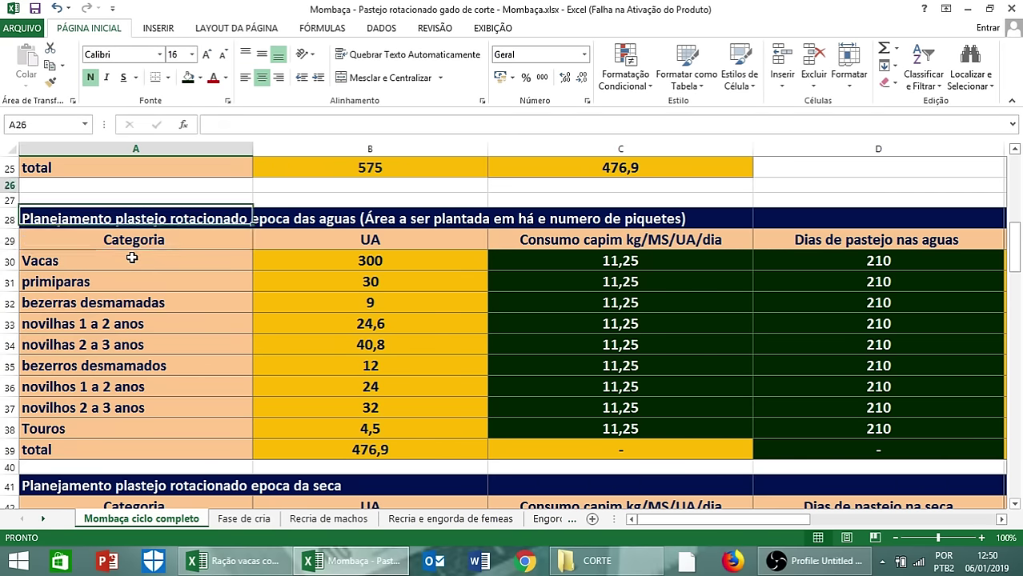
{"action": "scroll", "coordinate": [132, 257], "scroll_direction": "up", "scroll_amount": 1}
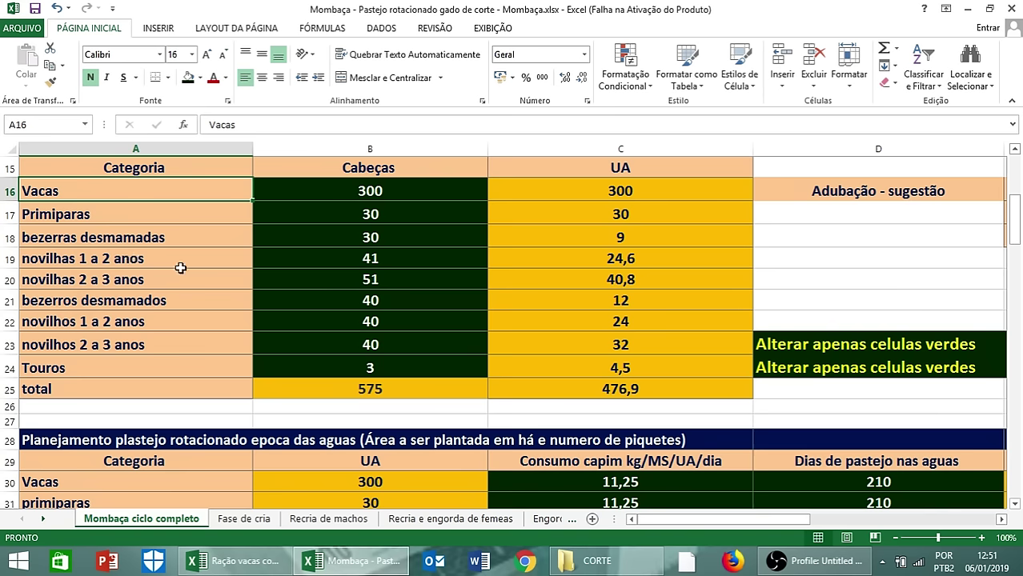
- Trace Vacas from its head count and UA in the herd table to its UA, grass intake and grazing days in the rainy-season table
{"action": "left_click", "coordinate": [390, 189]}
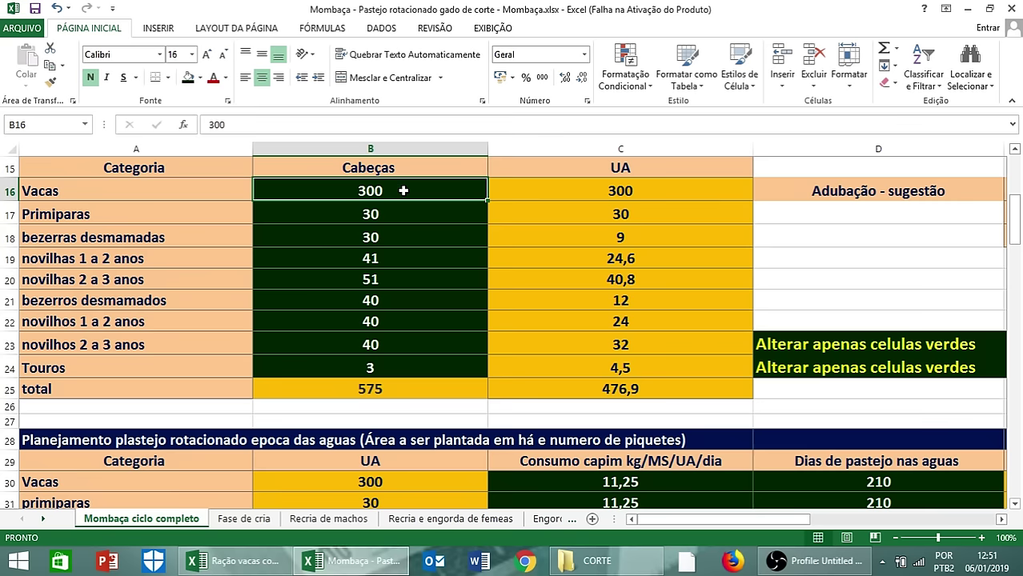
{"action": "left_click", "coordinate": [612, 192]}
{"action": "scroll", "coordinate": [426, 283], "scroll_direction": "down", "scroll_amount": 4}
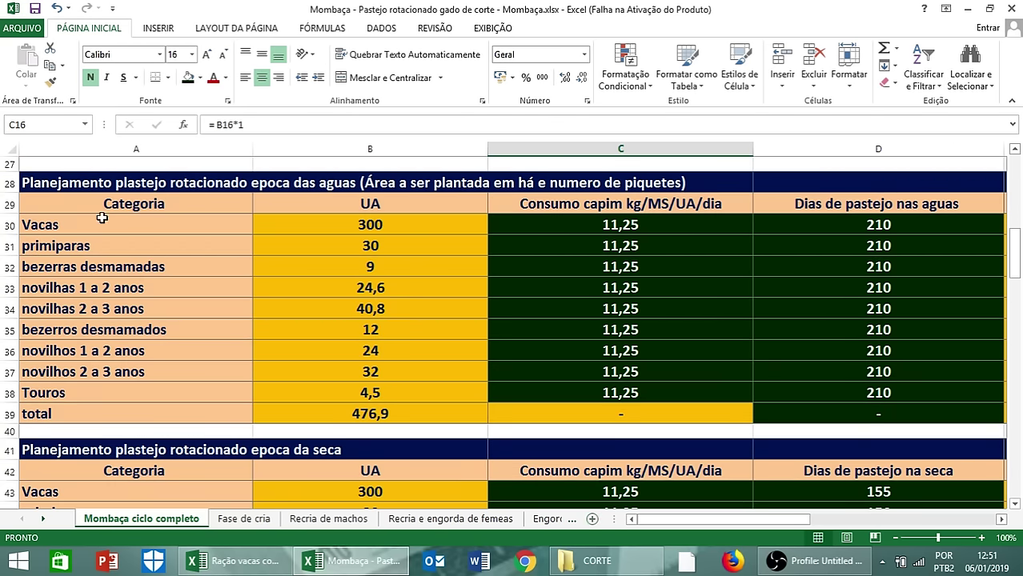
{"action": "scroll", "coordinate": [390, 219], "scroll_direction": "up", "scroll_amount": 5}
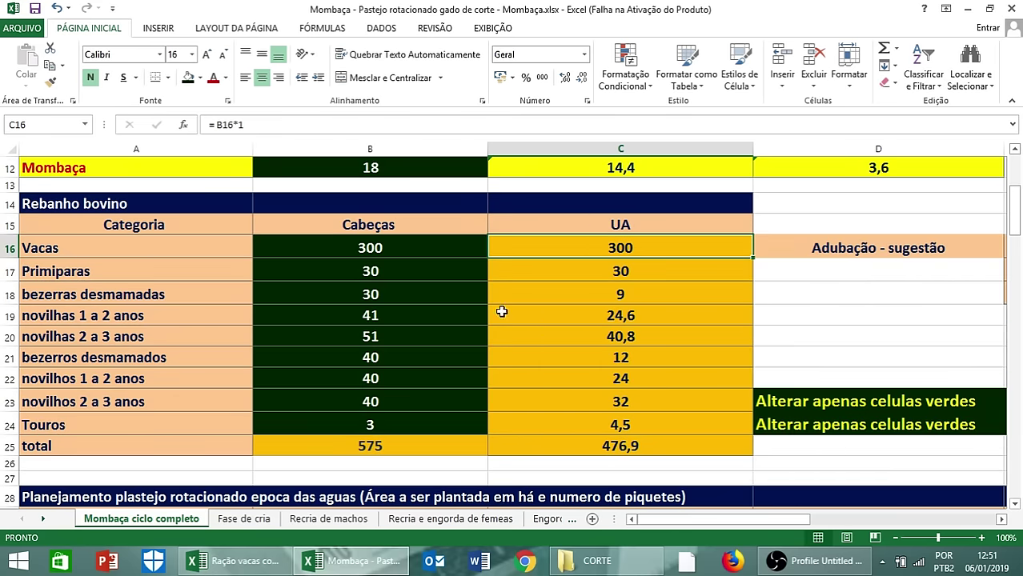
{"action": "scroll", "coordinate": [228, 383], "scroll_direction": "down", "scroll_amount": 3}
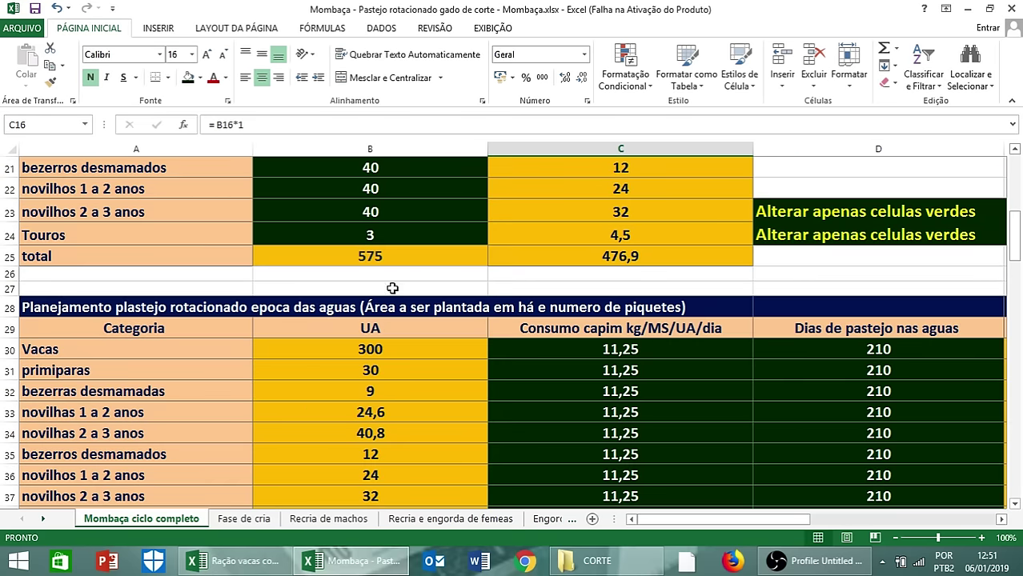
{"action": "left_click", "coordinate": [369, 349]}
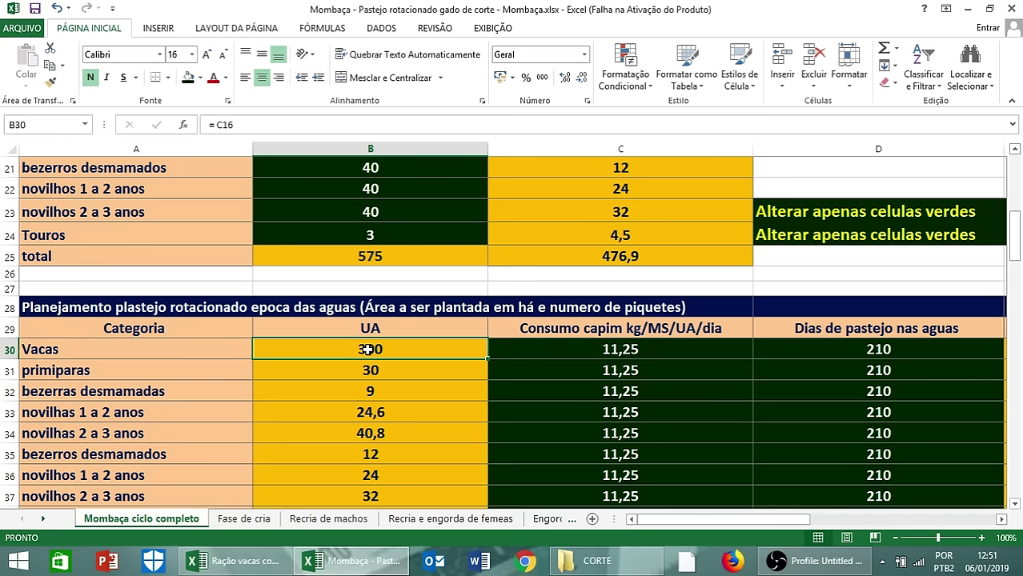
{"action": "key", "text": "Right"}
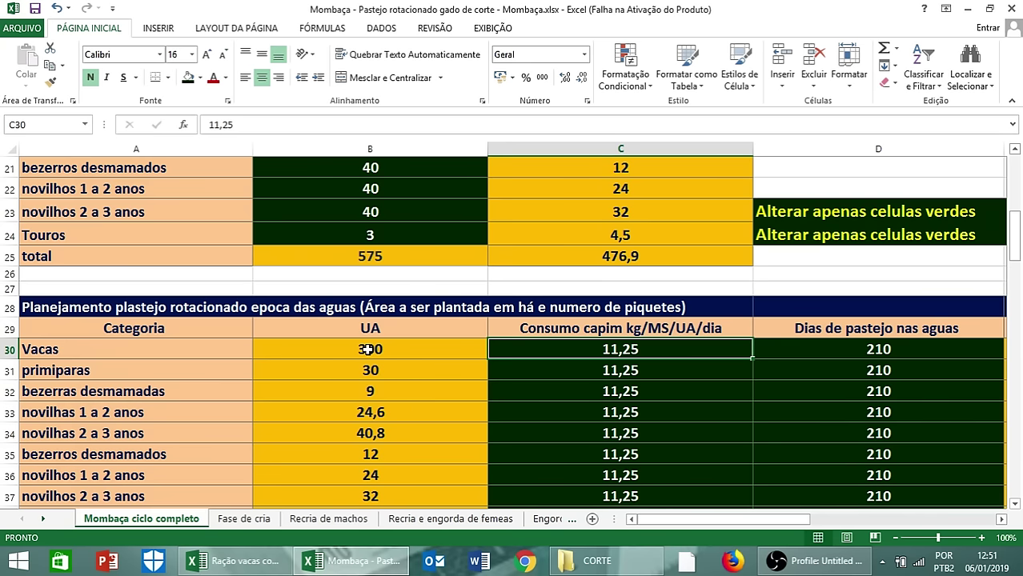
{"action": "key", "text": "Right"}
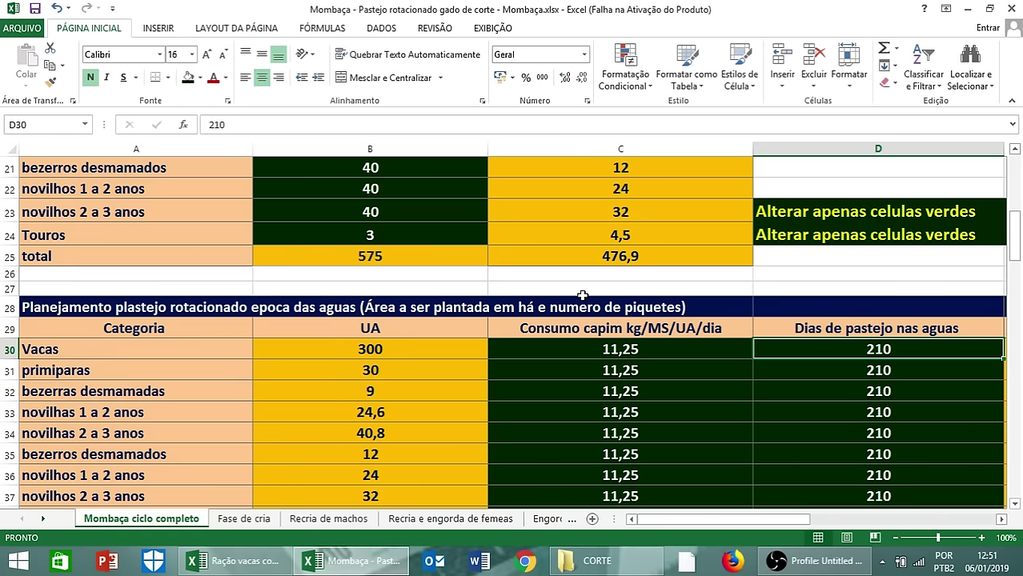
- Try 180 rainy-season grazing days for Vacas in D30, and set the value back to 210
{"action": "scroll", "coordinate": [582, 295], "scroll_direction": "right", "scroll_amount": 2}
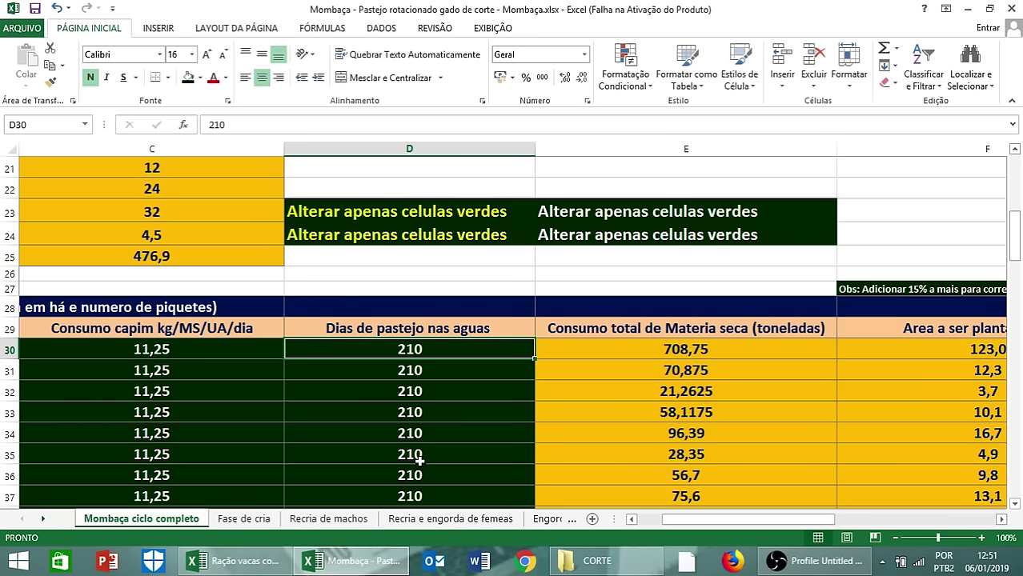
{"action": "type", "text": "180"}
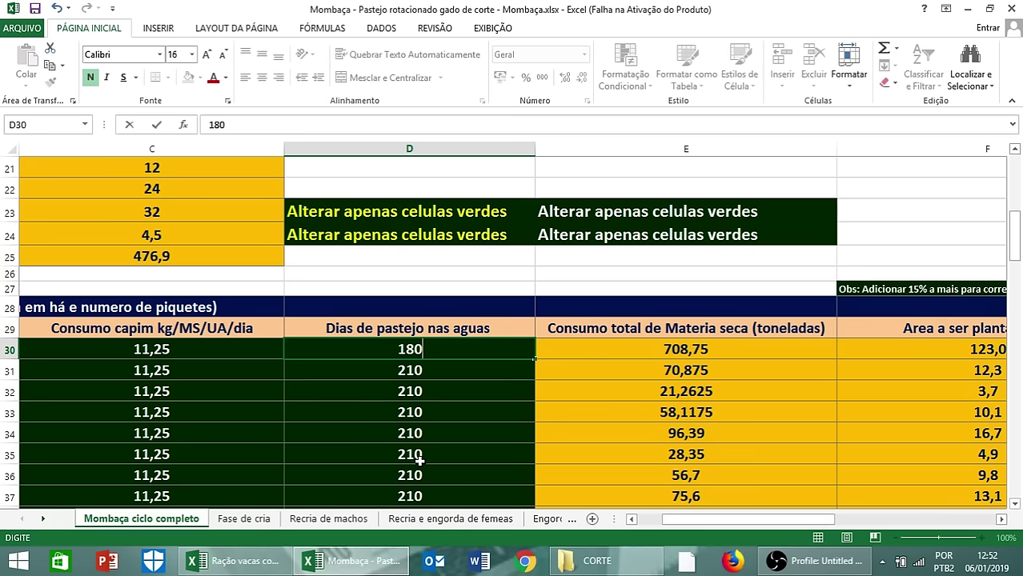
{"action": "key", "text": "Return"}
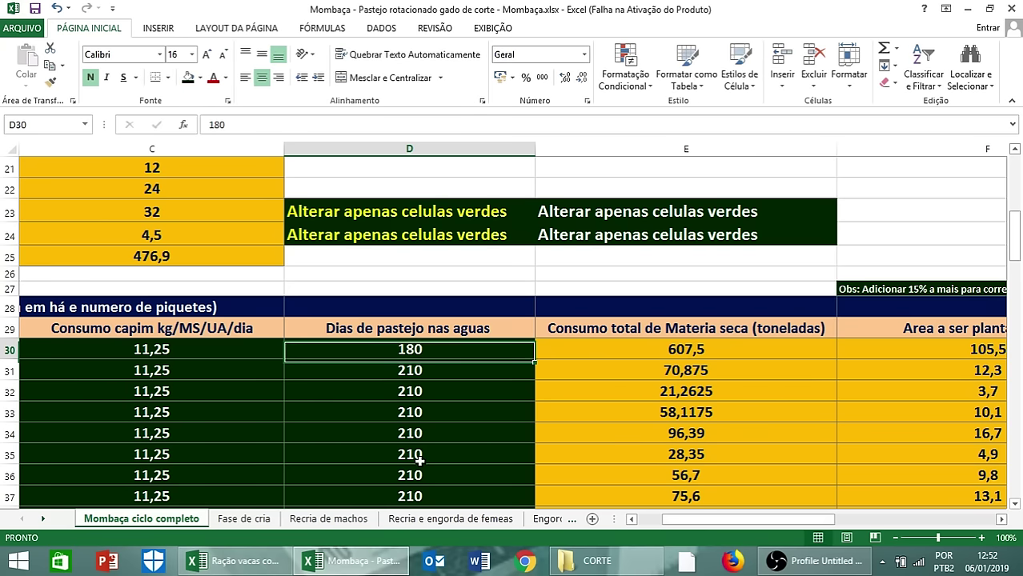
{"action": "key", "text": "Up"}
{"action": "type", "text": "210"}
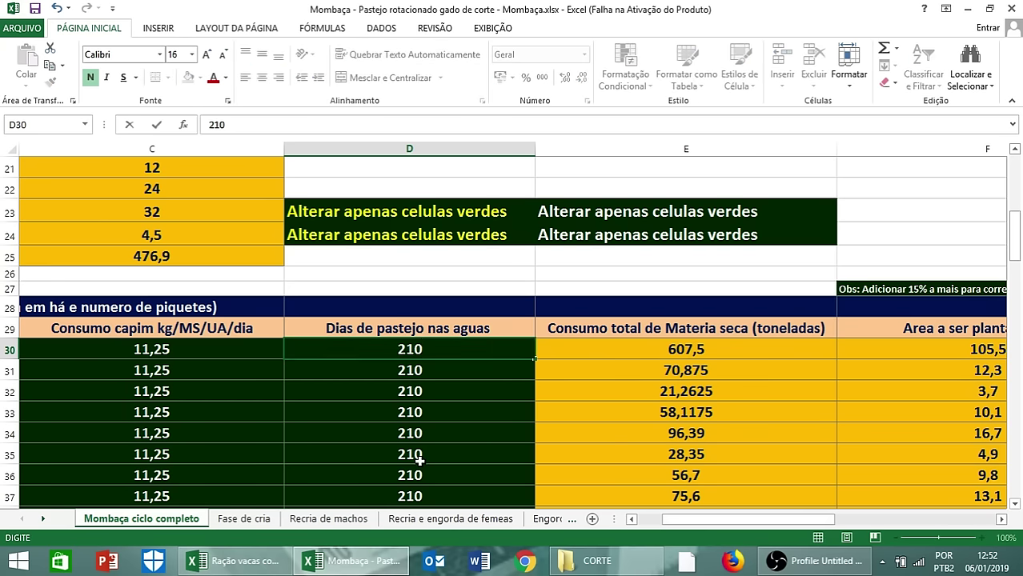
{"action": "key", "text": "Tab"}
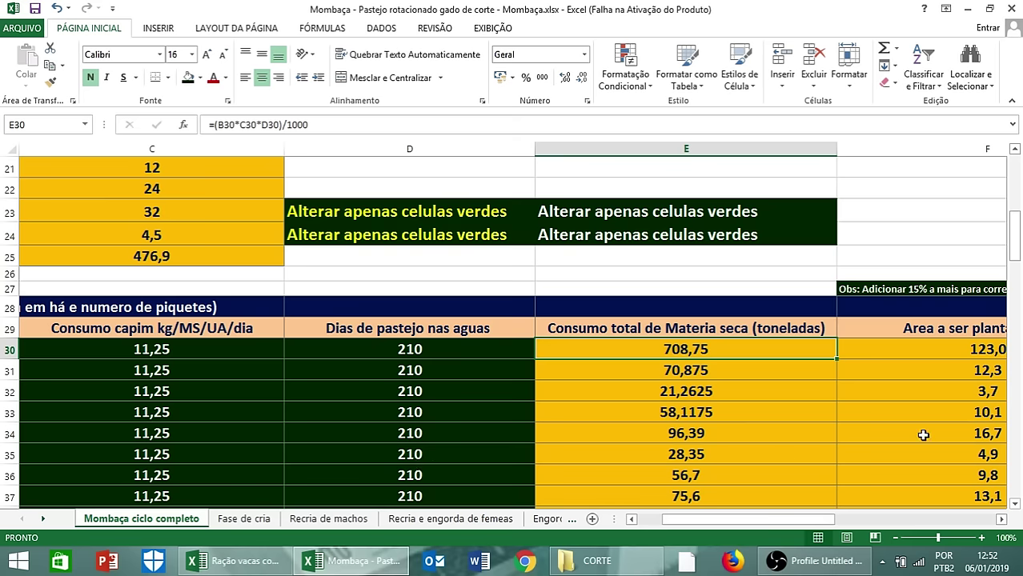
- Examine the rainy-season area to be planted and the guideline tables for leisure area, paddock numbers, gates and corridors
{"action": "scroll", "coordinate": [923, 435], "scroll_direction": "down", "scroll_amount": 1}
{"action": "left_click", "coordinate": [1000, 520]}
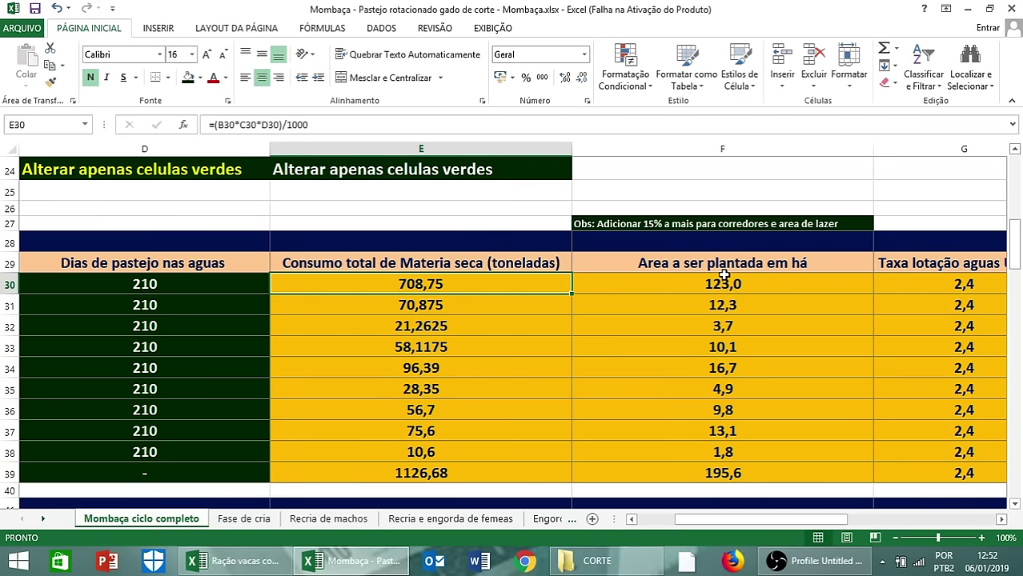
{"action": "scroll", "coordinate": [800, 308], "scroll_direction": "up", "scroll_amount": 8}
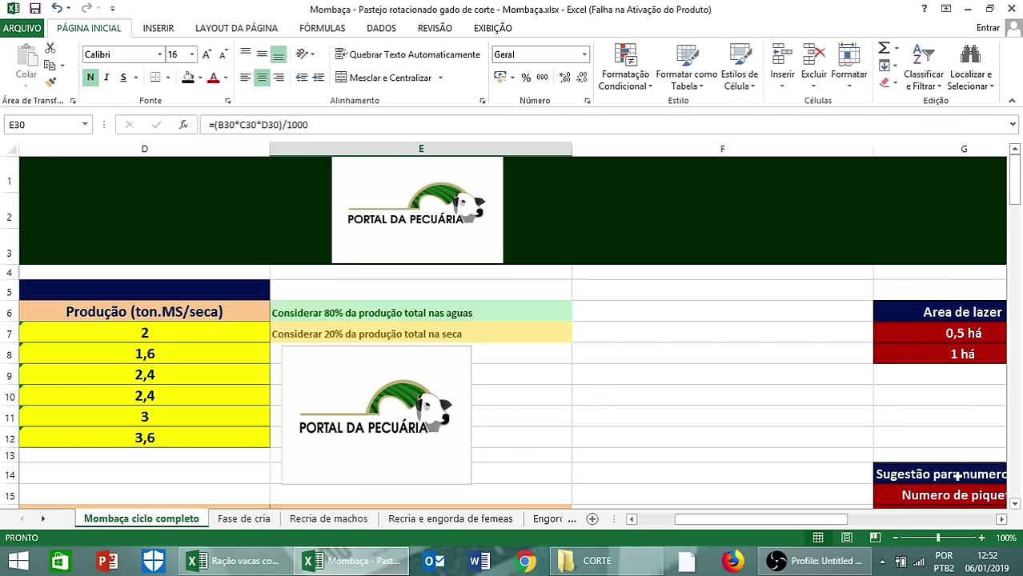
{"action": "left_click", "coordinate": [1000, 519]}
{"action": "left_click", "coordinate": [1000, 519]}
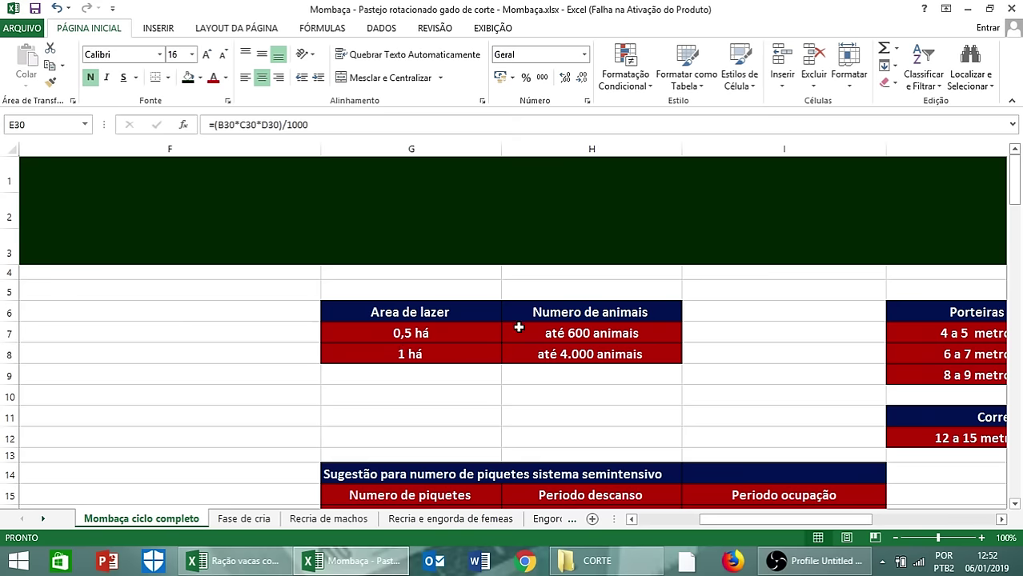
{"action": "scroll", "coordinate": [632, 369], "scroll_direction": "down", "scroll_amount": 2}
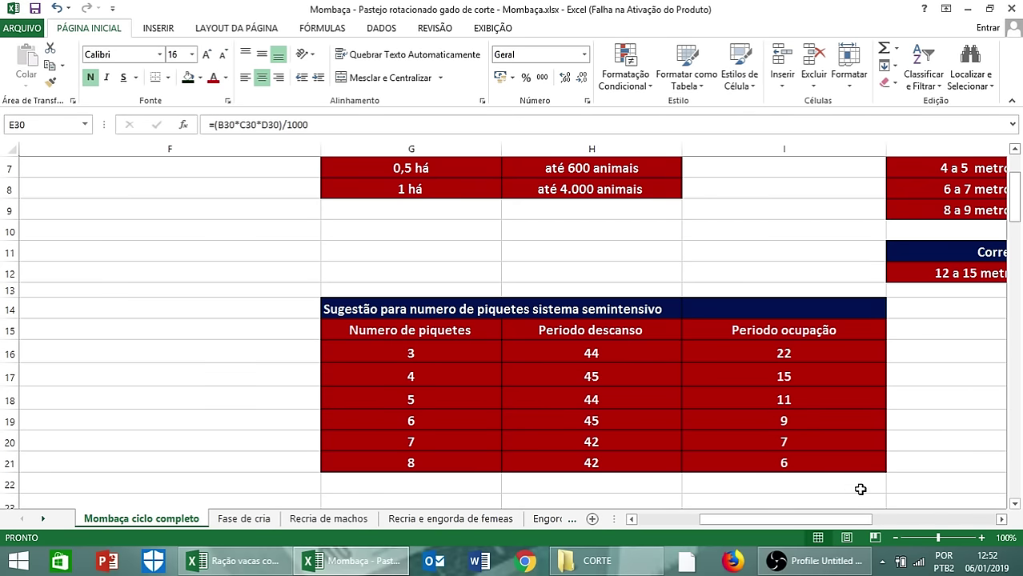
{"action": "left_click", "coordinate": [1000, 519]}
{"action": "scroll", "coordinate": [853, 430], "scroll_direction": "up", "scroll_amount": 1}
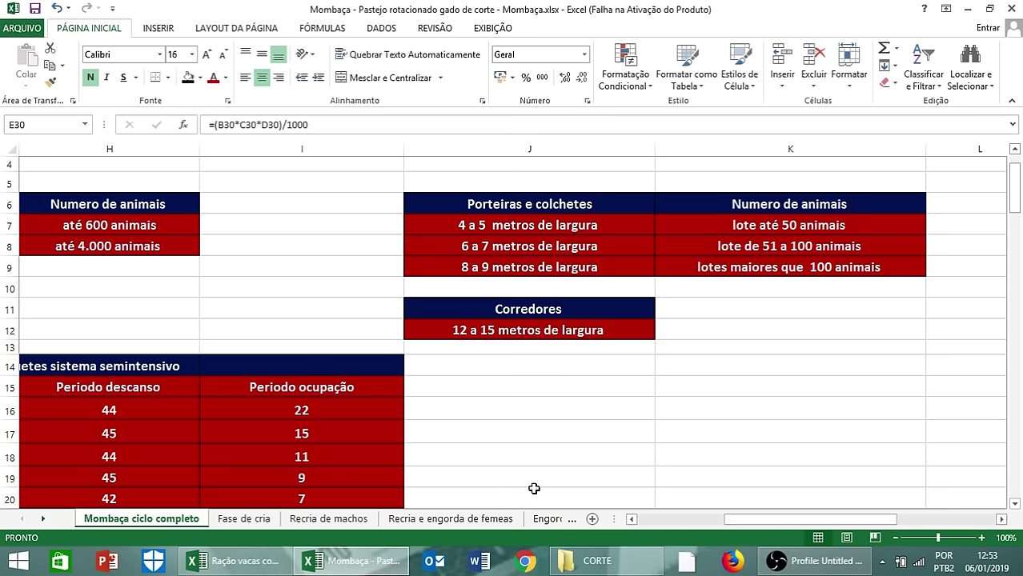
- Review the suggested paddock numbers with rest and occupation periods, and return to the rainy-season area to be planted
{"action": "left_click", "coordinate": [632, 519]}
{"action": "left_click", "coordinate": [632, 519]}
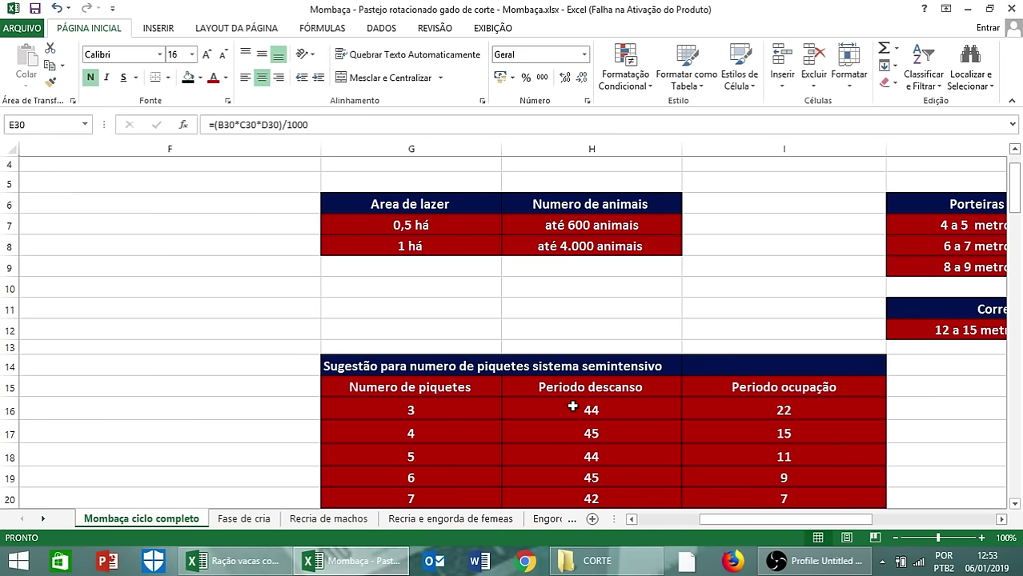
{"action": "scroll", "coordinate": [579, 405], "scroll_direction": "down", "scroll_amount": 1}
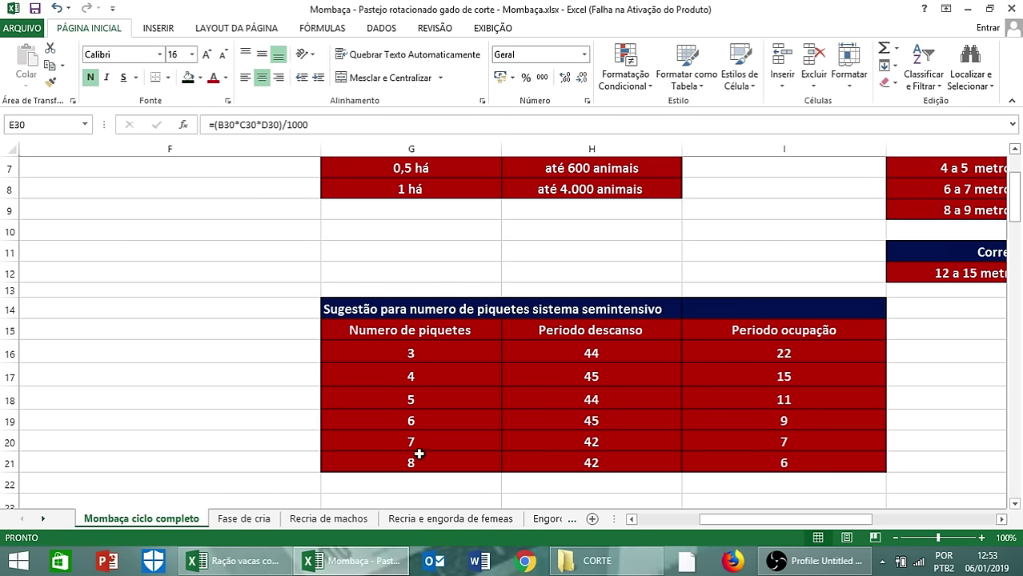
{"action": "scroll", "coordinate": [418, 452], "scroll_direction": "down", "scroll_amount": 3}
{"action": "left_click", "coordinate": [632, 520]}
{"action": "left_click", "coordinate": [631, 520]}
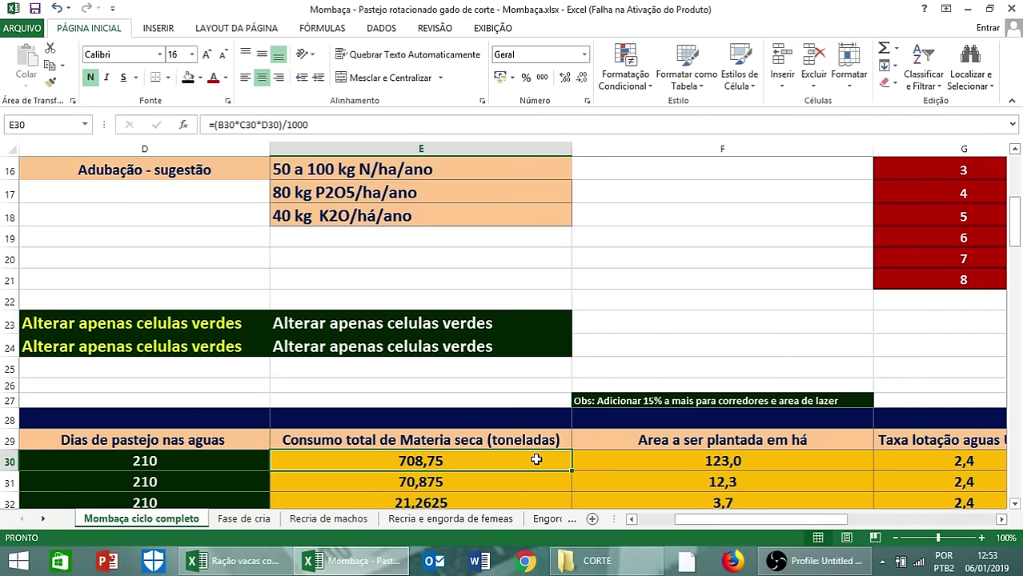
- Examine the rainy-season planted area, stocking rate, rest and occupation periods, and the semi-intensive paddock suggestion table
{"action": "scroll", "coordinate": [536, 328], "scroll_direction": "down", "scroll_amount": 2}
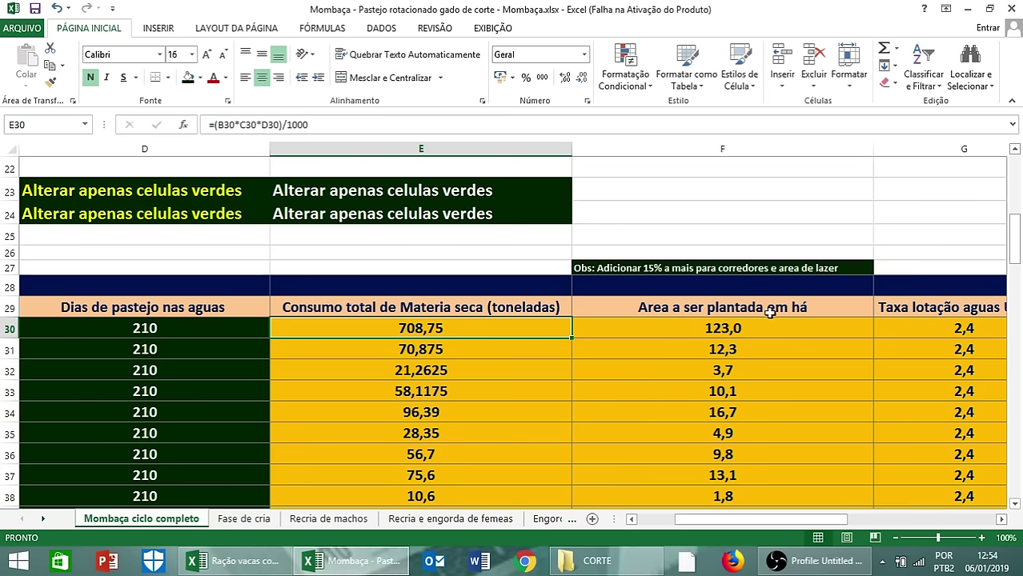
{"action": "left_click", "coordinate": [1001, 520]}
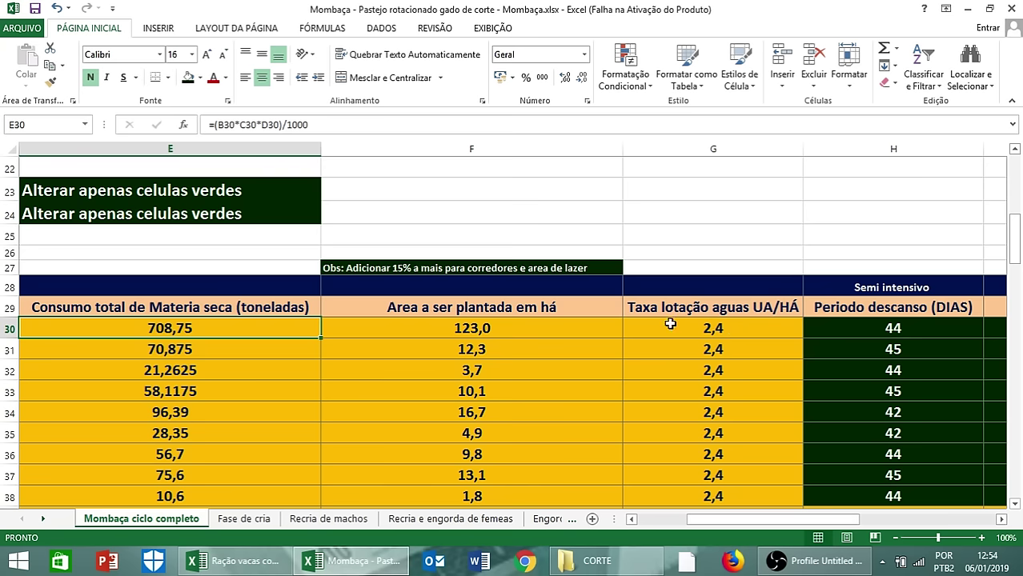
{"action": "left_click", "coordinate": [724, 299]}
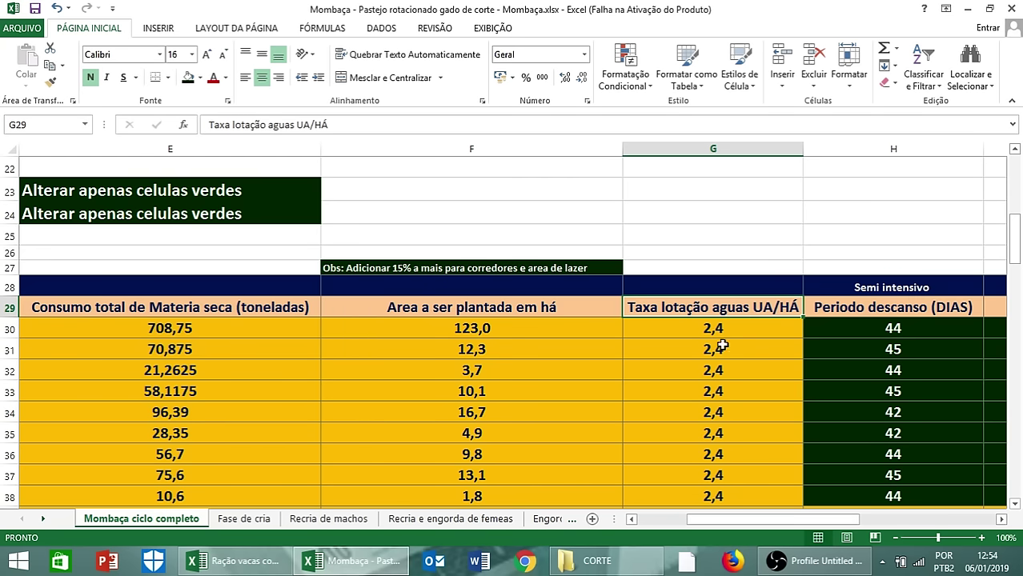
{"action": "left_click", "coordinate": [1001, 518]}
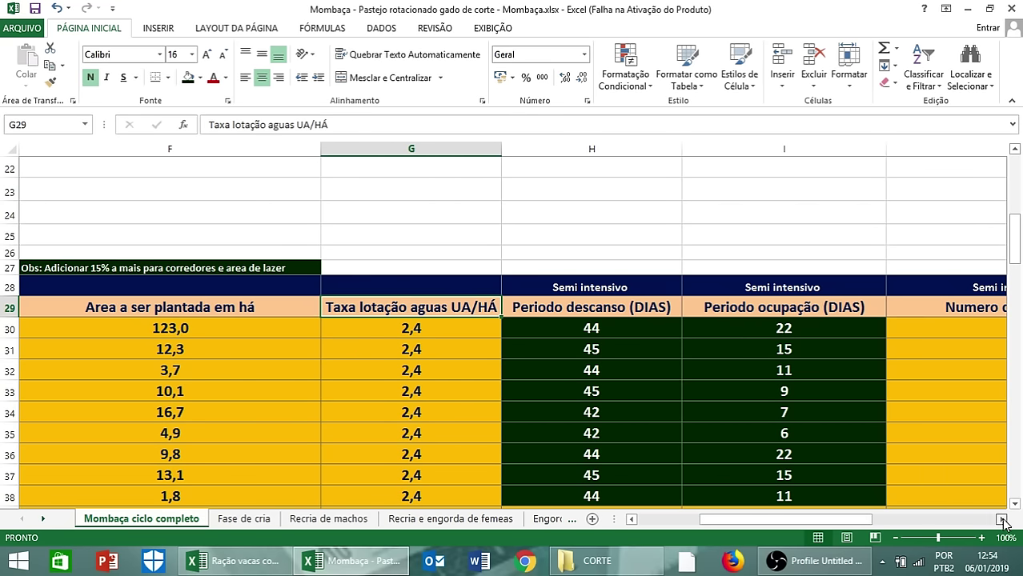
{"action": "left_click", "coordinate": [1001, 518]}
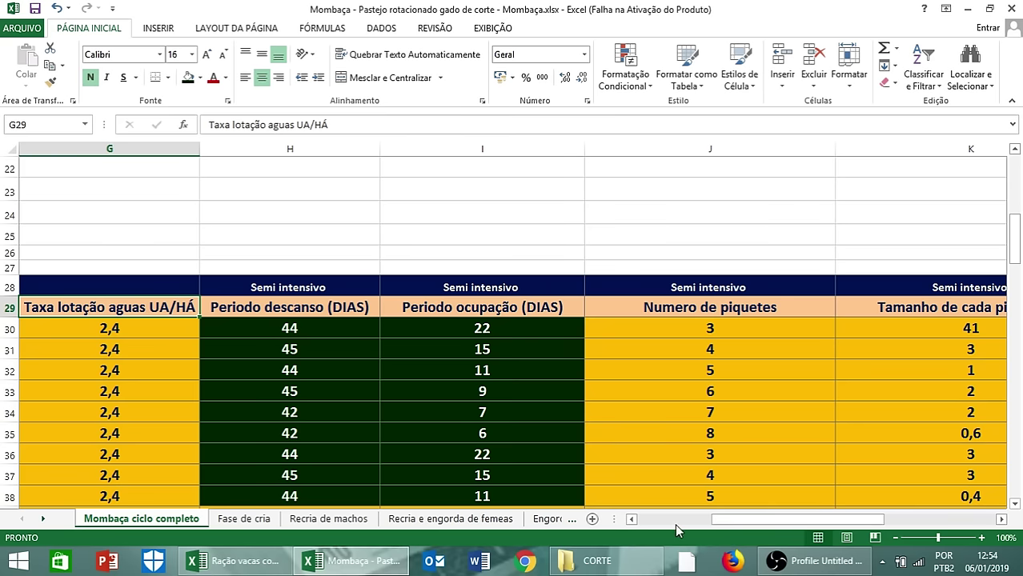
{"action": "scroll", "coordinate": [543, 349], "scroll_direction": "up", "scroll_amount": 3}
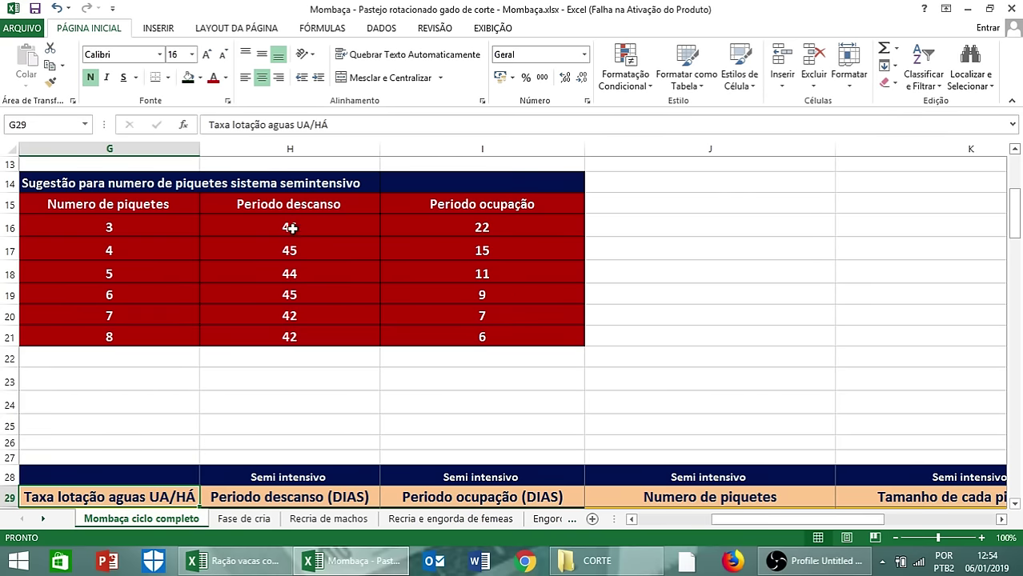
- Enter a rest period of 44 days and an occupation period of 22 days for Vacas in H30 and I30
{"action": "scroll", "coordinate": [510, 263], "scroll_direction": "down", "scroll_amount": 4}
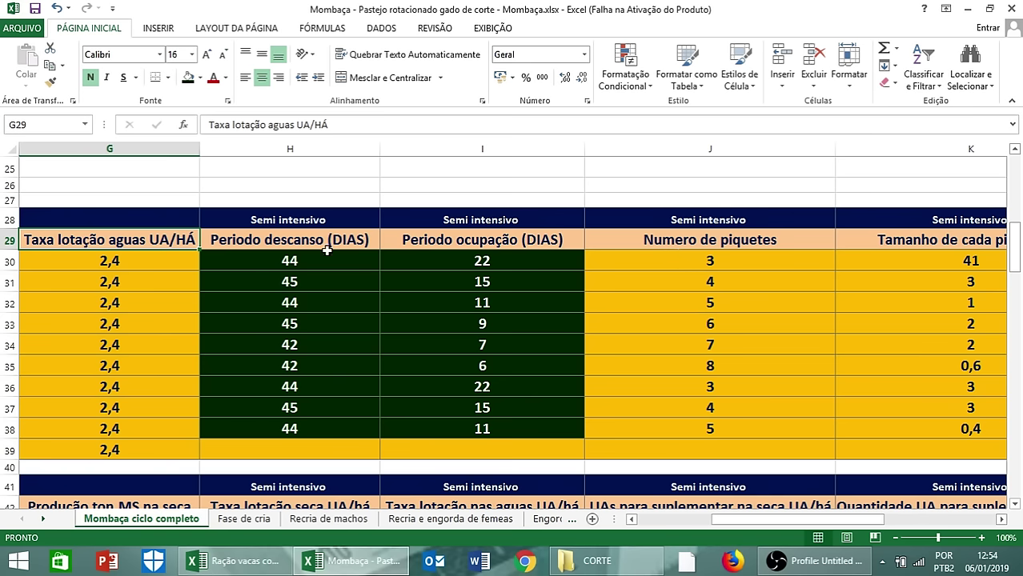
{"action": "left_click", "coordinate": [287, 260]}
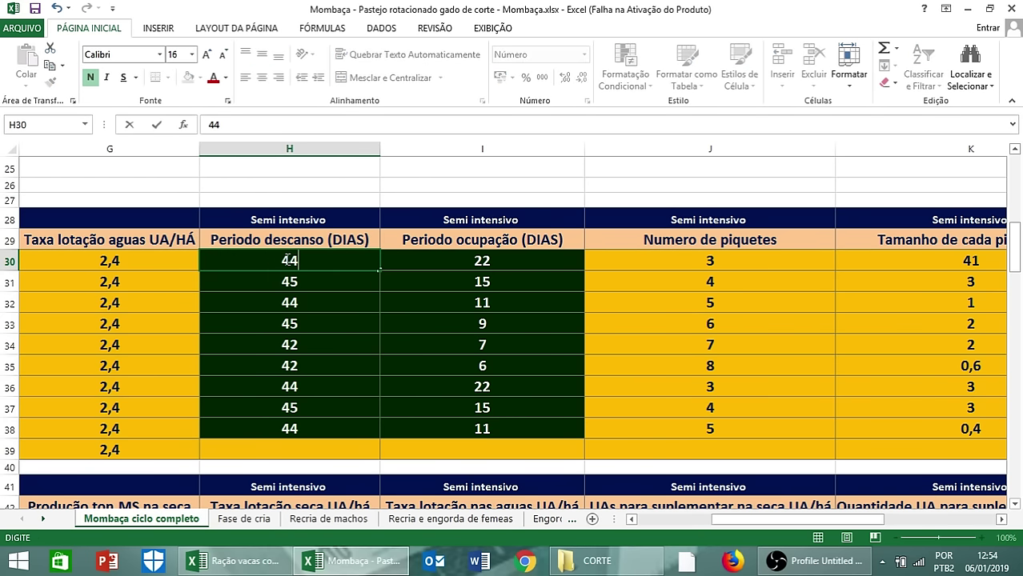
{"action": "key", "text": "Tab"}
{"action": "type", "text": "22"}
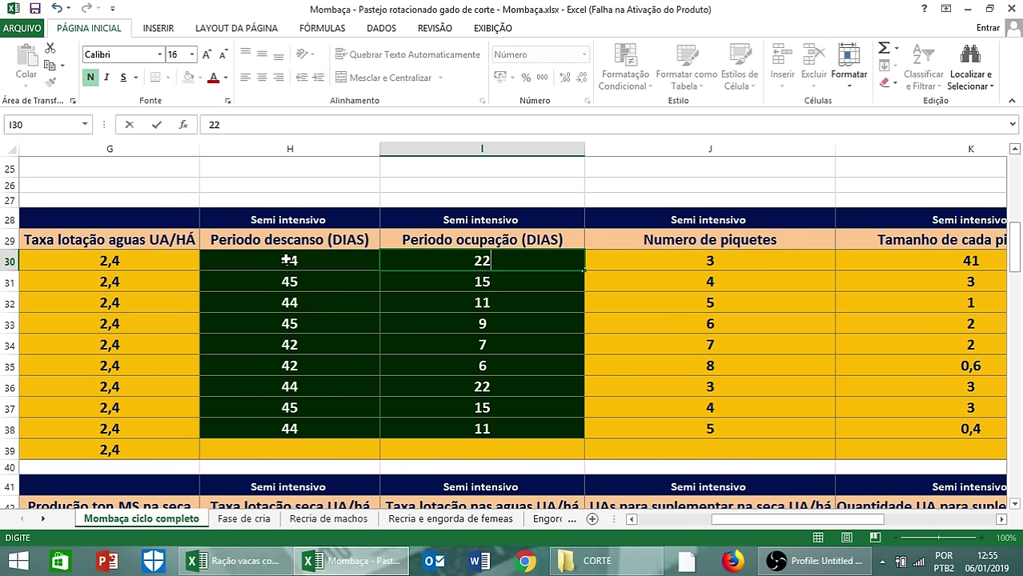
{"action": "key", "text": "Tab"}
{"action": "key", "text": "Tab"}
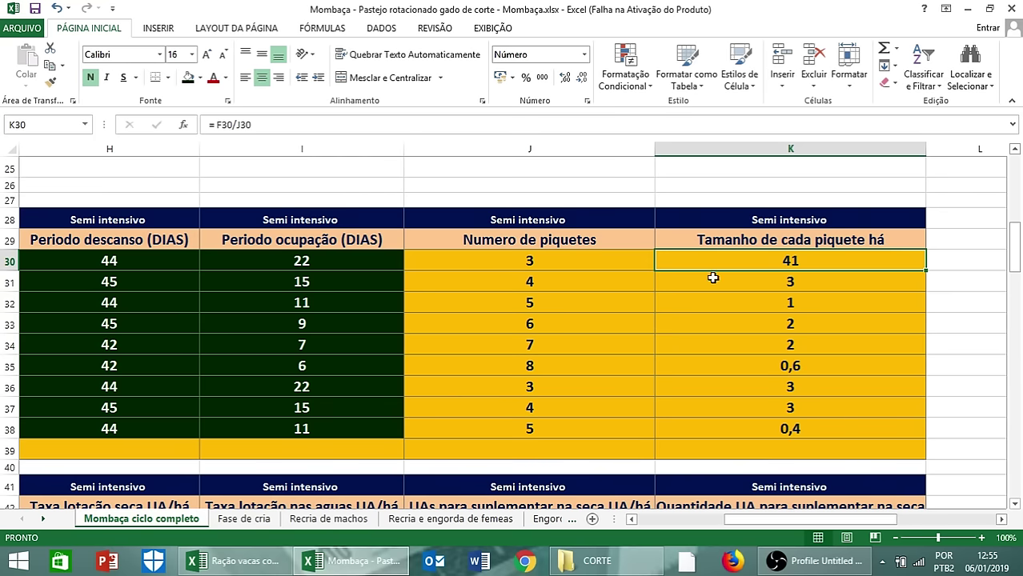
- Review the rainy-season table from the paddock size column back to the herd categories and their UA
{"action": "left_click", "coordinate": [630, 520]}
{"action": "left_click", "coordinate": [631, 521]}
{"action": "left_click", "coordinate": [631, 520]}
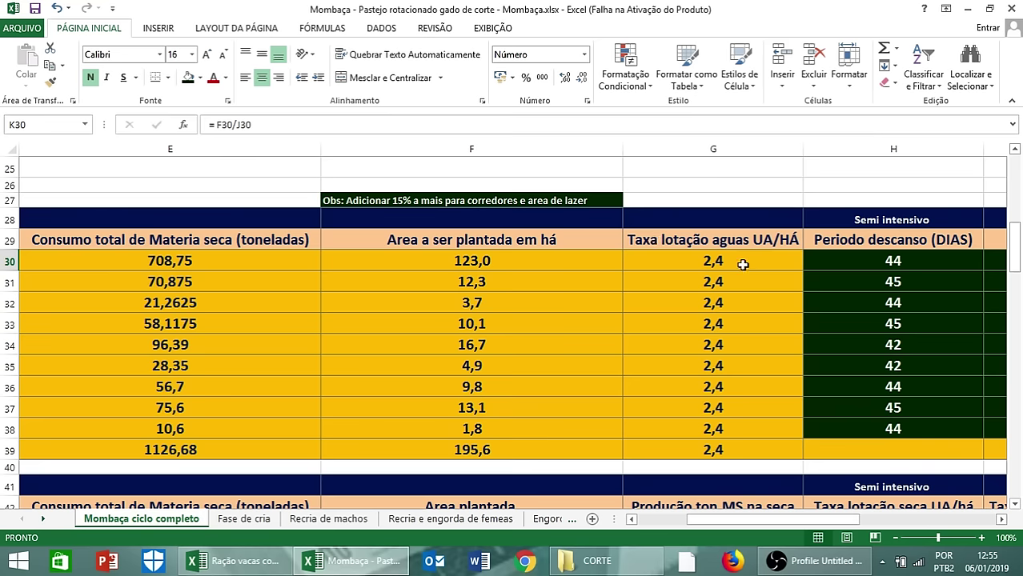
{"action": "left_click", "coordinate": [631, 520]}
{"action": "left_click", "coordinate": [631, 520]}
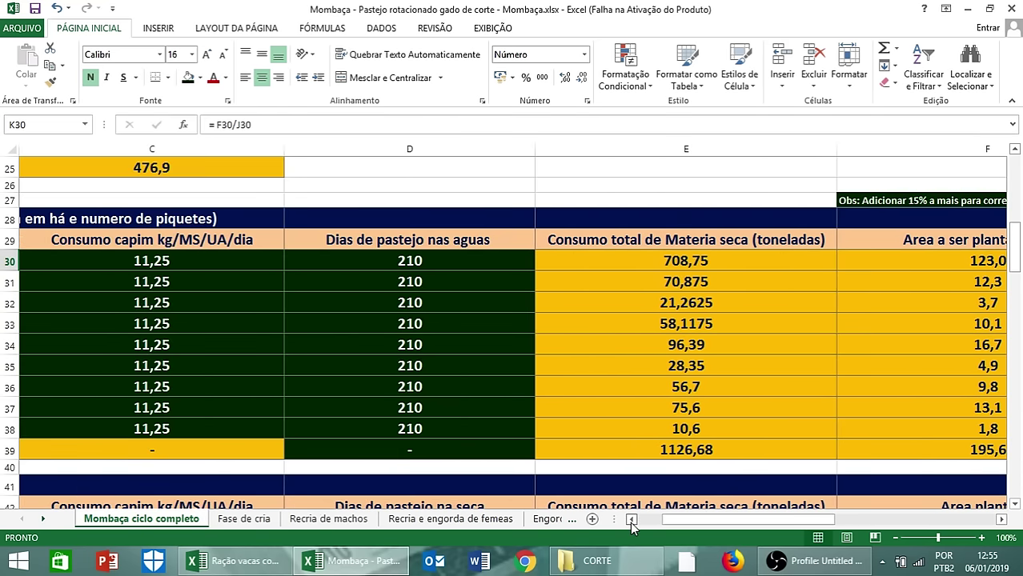
{"action": "left_click", "coordinate": [630, 519]}
{"action": "left_click", "coordinate": [630, 520]}
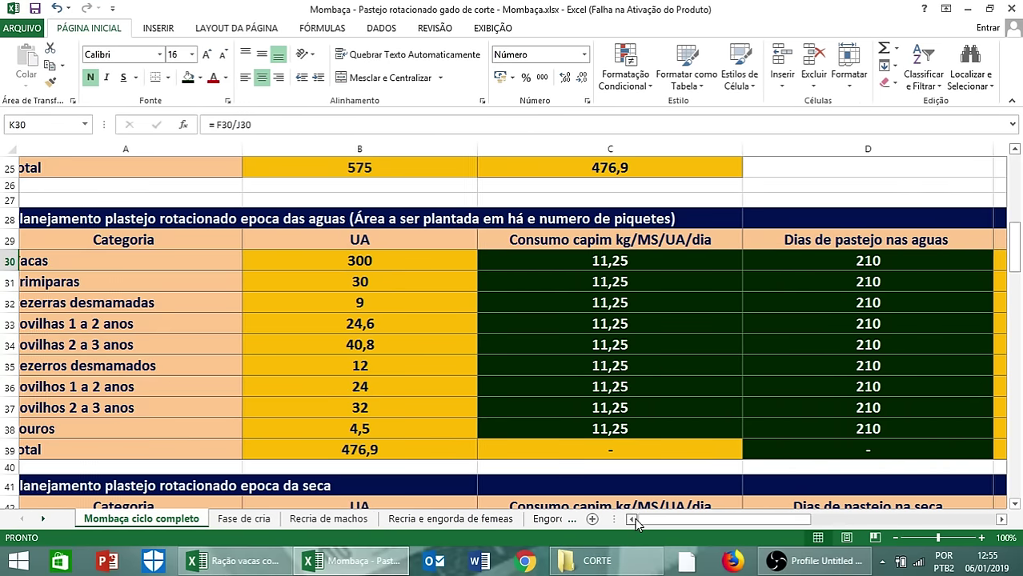
- Examine the dry-season planning table from UA and grazing days through forage production, stocking rates and UAs to supplement
{"action": "scroll", "coordinate": [395, 323], "scroll_direction": "down", "scroll_amount": 4}
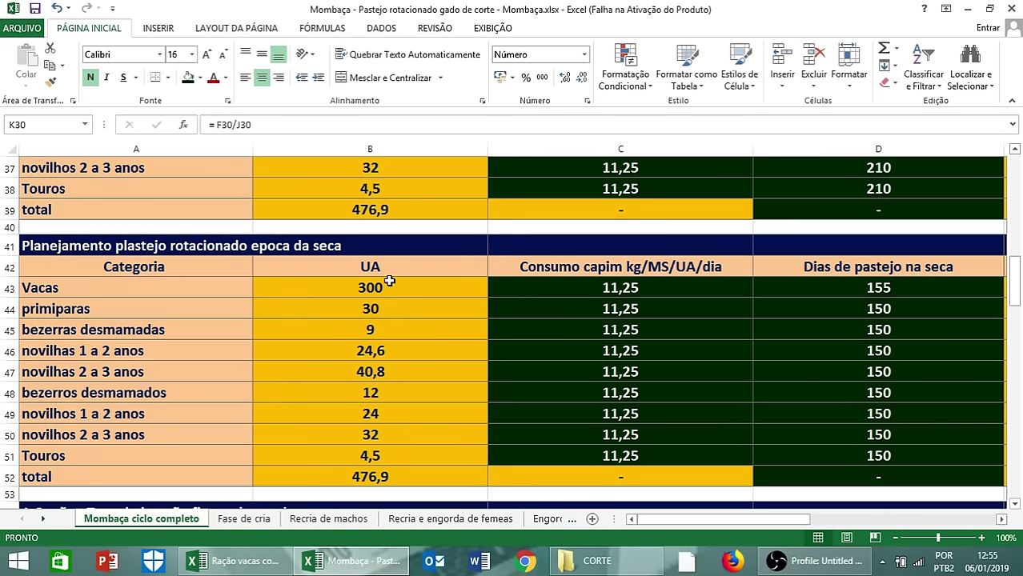
{"action": "left_click", "coordinate": [1002, 520]}
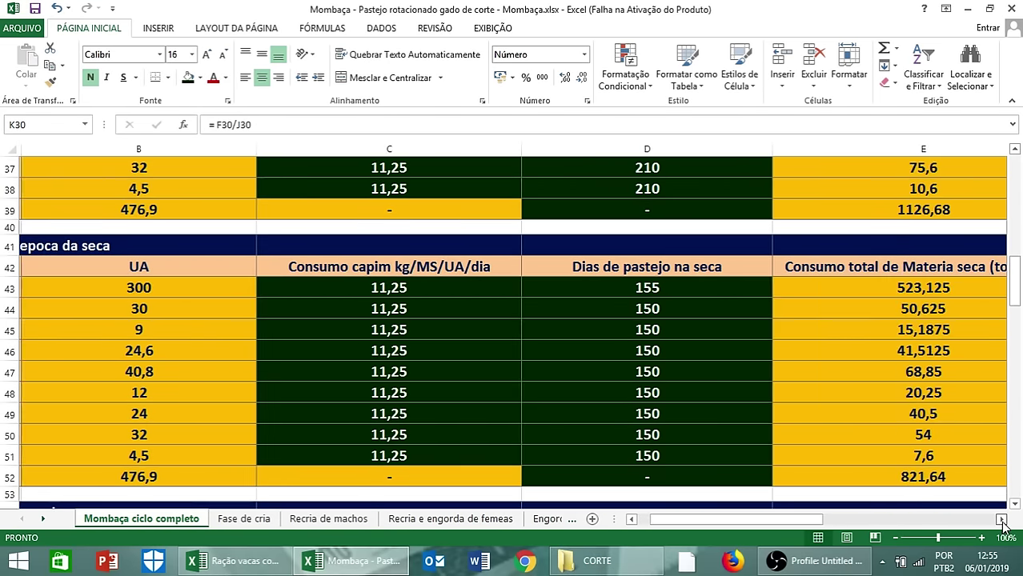
{"action": "left_click", "coordinate": [1001, 520]}
{"action": "left_click", "coordinate": [1002, 519]}
{"action": "left_click", "coordinate": [1001, 520]}
{"action": "left_click", "coordinate": [1001, 520]}
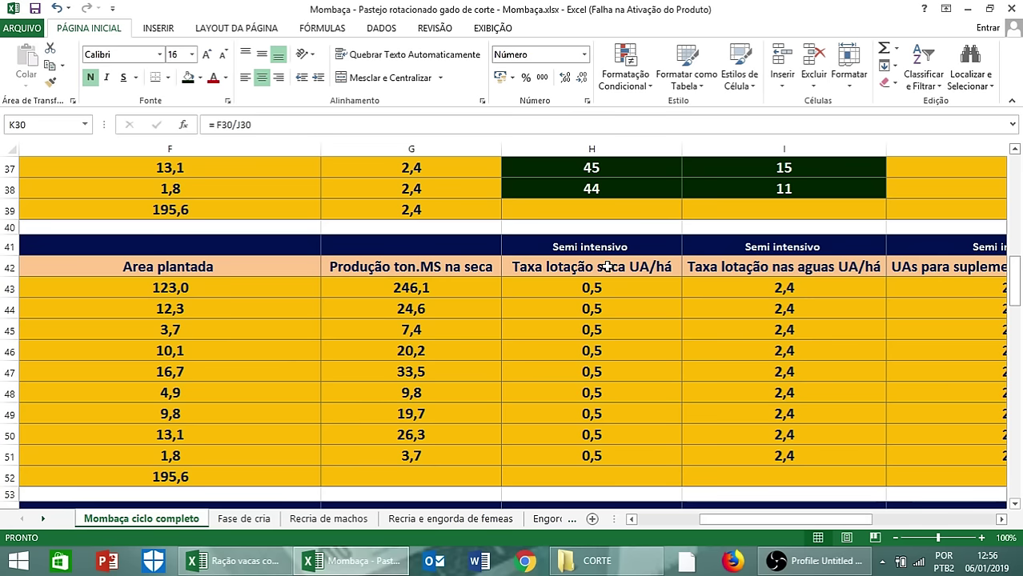
{"action": "left_click", "coordinate": [1001, 521]}
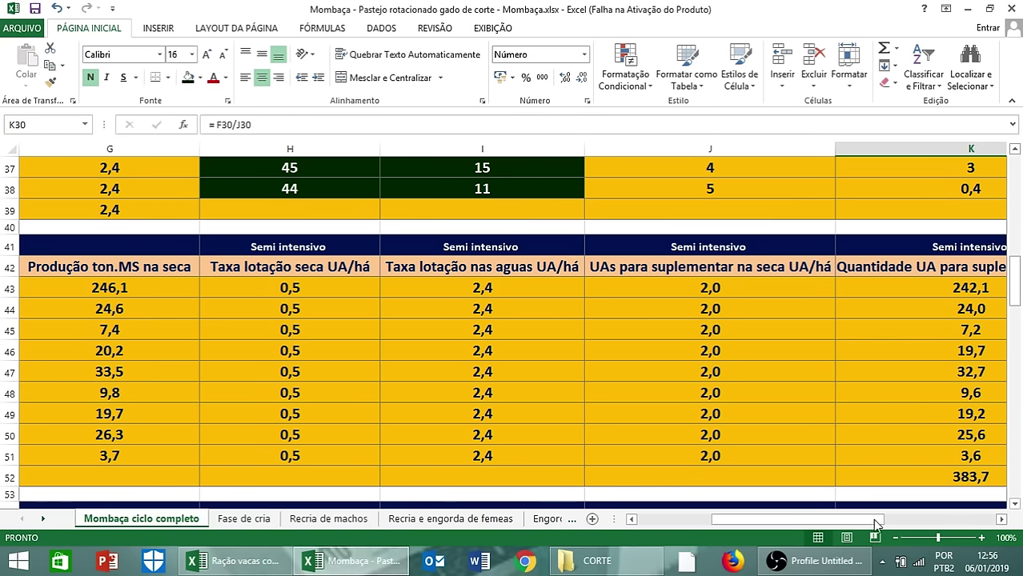
- Trace Vacas through the "1 Opção" fixed stocking rate table from its UA to the area to be planted and annual stocking rate
{"action": "left_click", "coordinate": [652, 520]}
{"action": "left_click", "coordinate": [651, 519]}
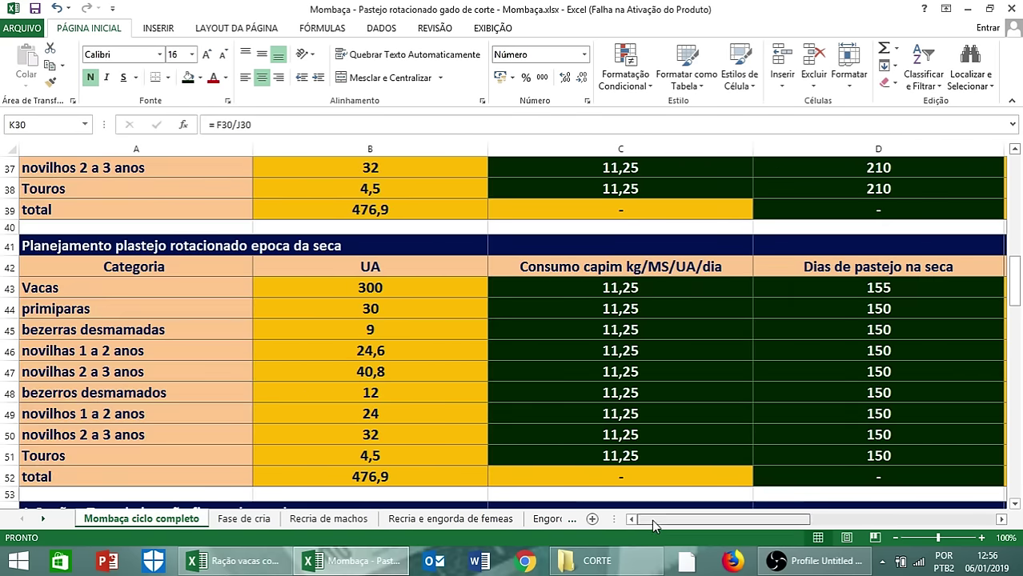
{"action": "scroll", "coordinate": [425, 438], "scroll_direction": "down", "scroll_amount": 4}
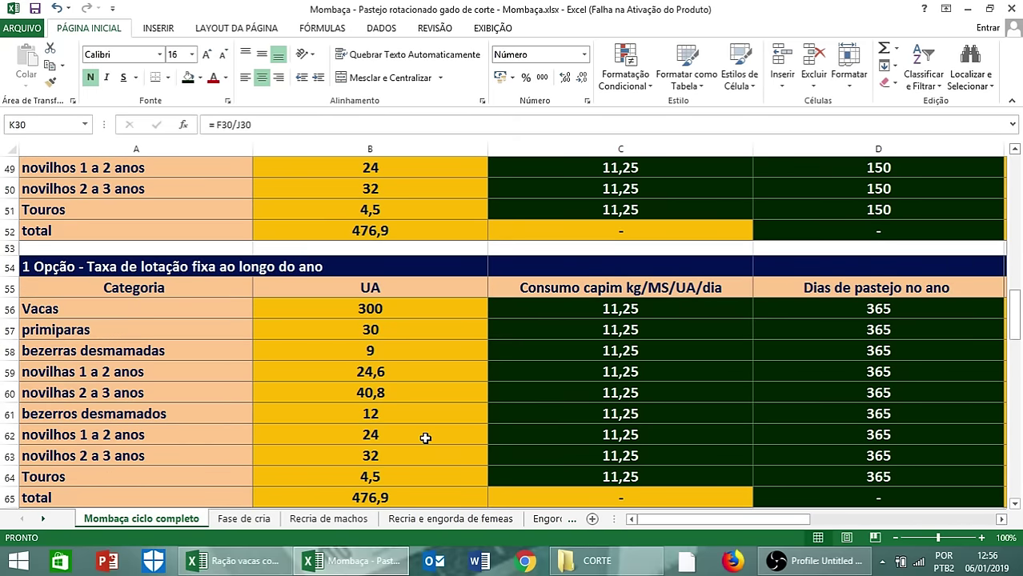
{"action": "scroll", "coordinate": [425, 438], "scroll_direction": "down", "scroll_amount": 1}
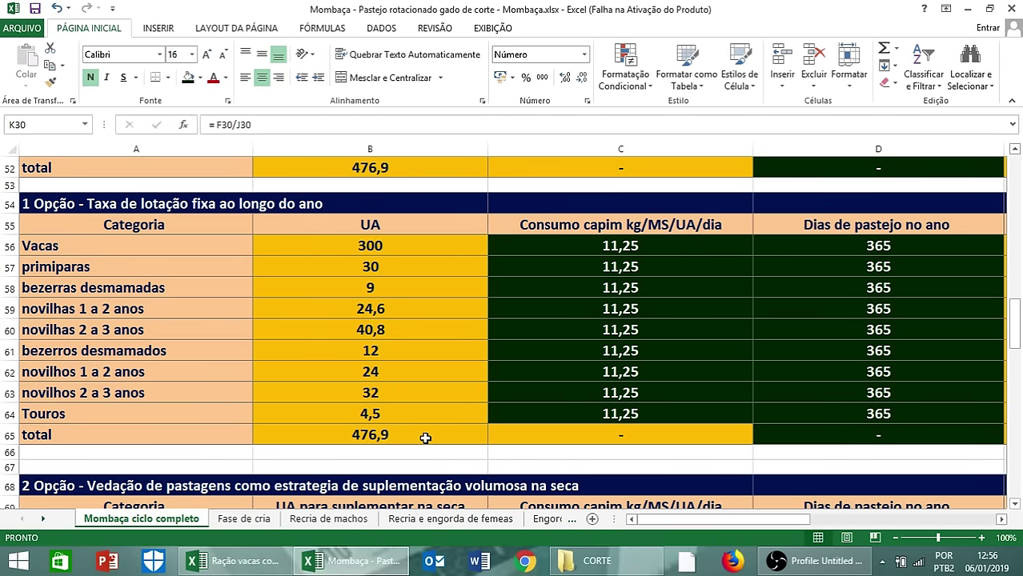
{"action": "left_click", "coordinate": [366, 246]}
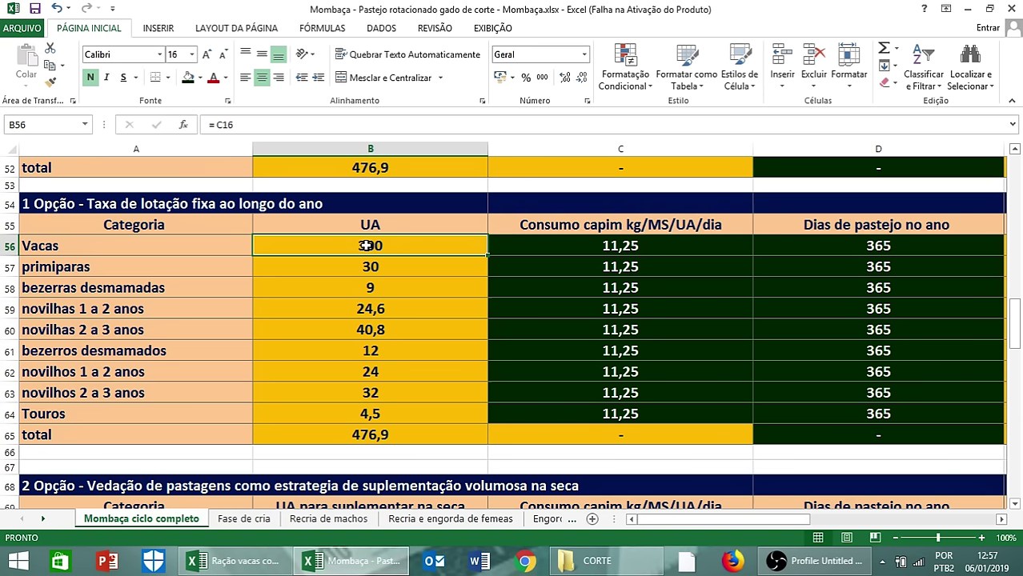
{"action": "key", "text": "Right"}
{"action": "key", "text": "Right"}
{"action": "key", "text": "Right"}
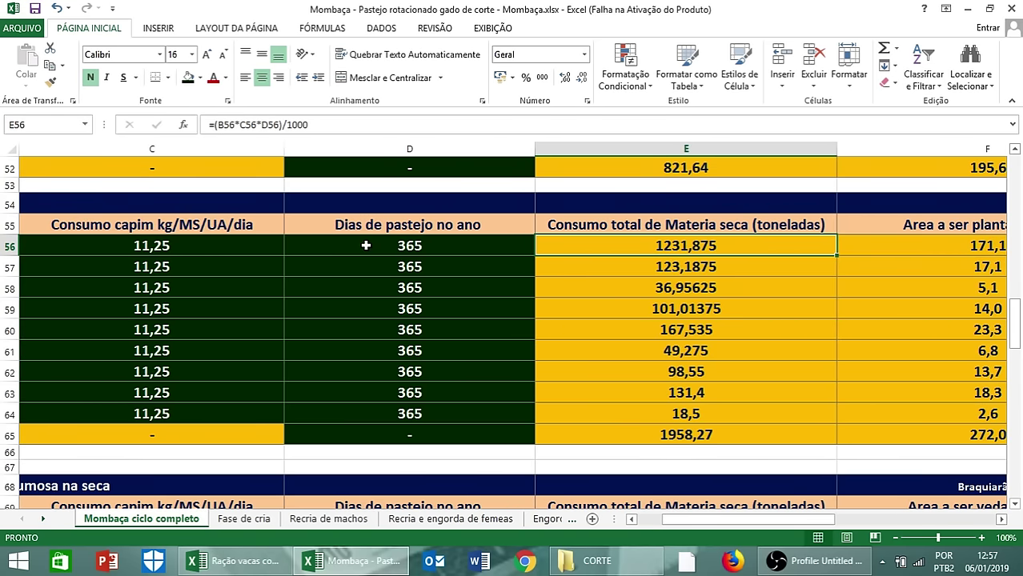
{"action": "key", "text": "Right"}
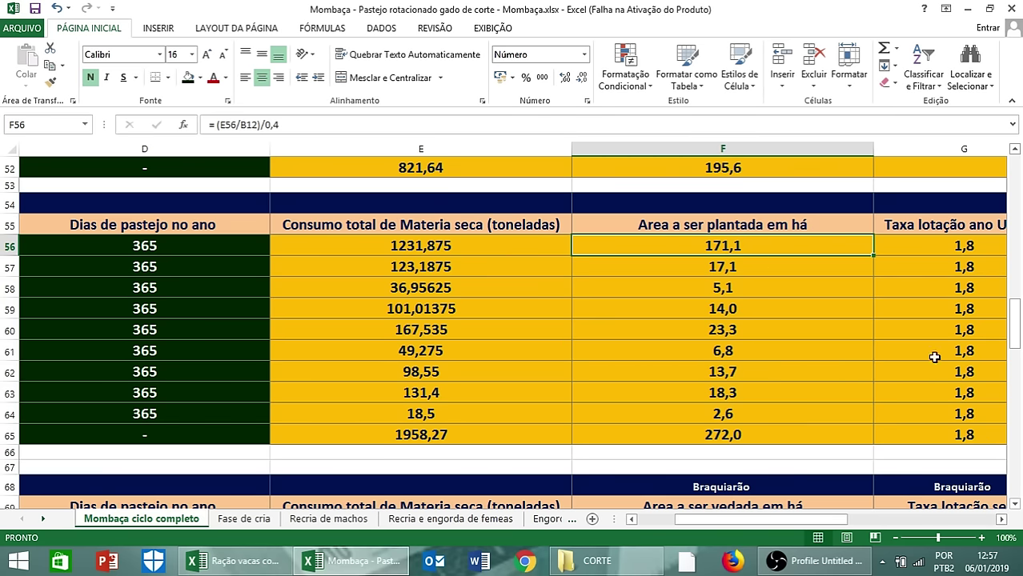
{"action": "left_click", "coordinate": [1002, 520]}
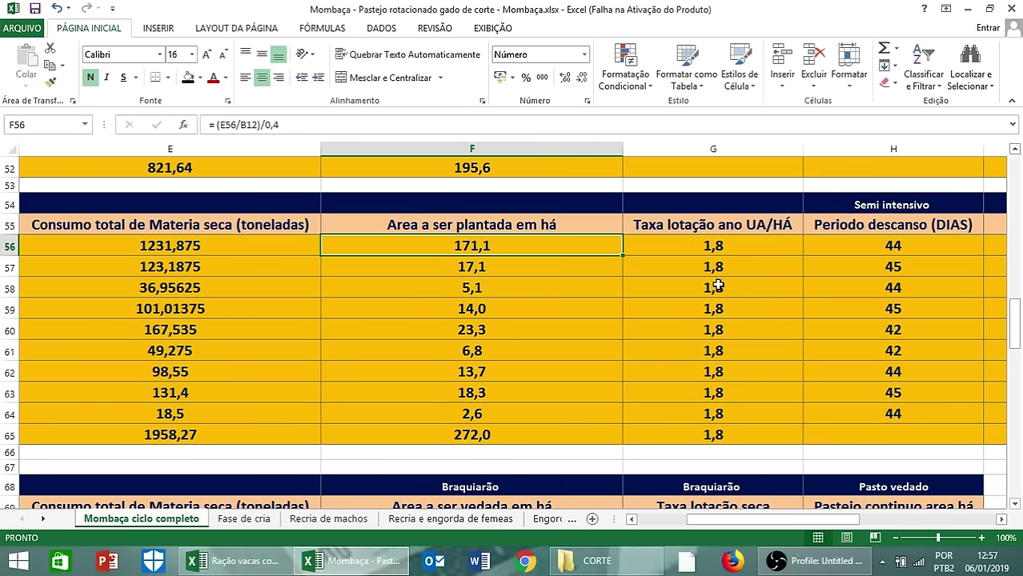
- Format the rest and occupation periods in H56:I64 with a dark green fill and white font
{"action": "left_click", "coordinate": [1002, 519]}
{"action": "left_click_drag", "start_coordinate": [600, 245], "coordinate": [769, 413]}
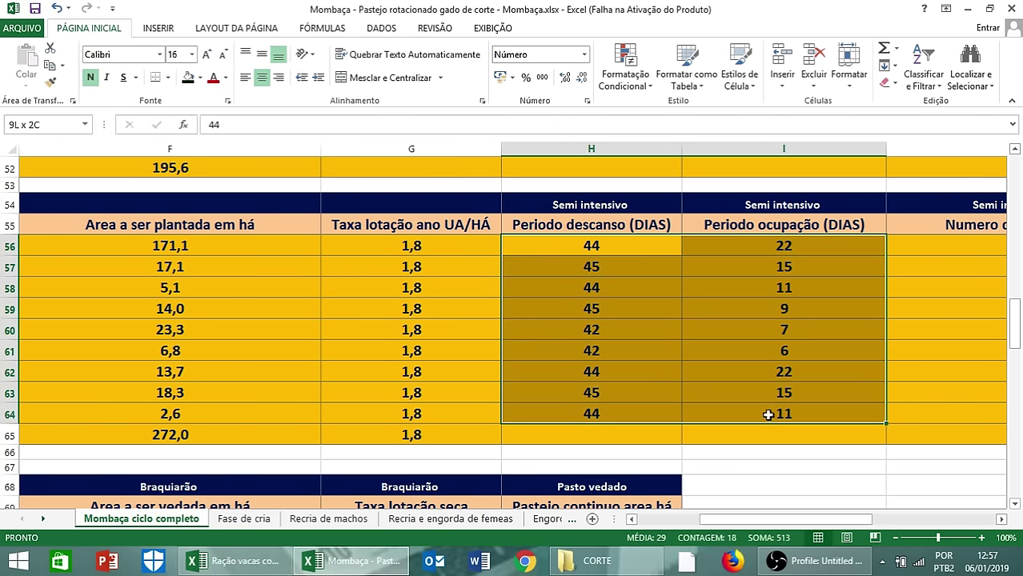
{"action": "left_click", "coordinate": [188, 78]}
{"action": "left_click", "coordinate": [200, 78]}
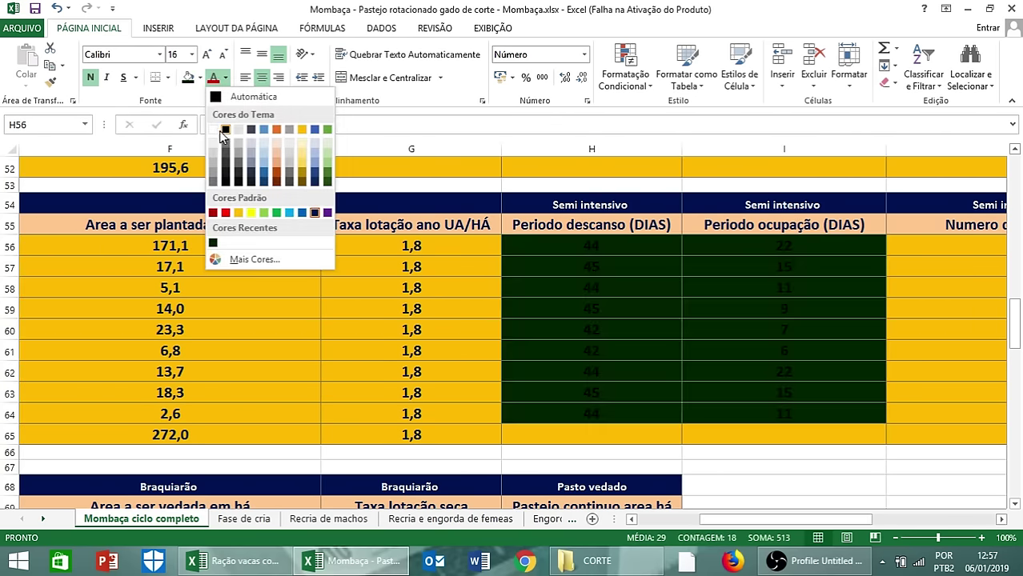
{"action": "left_click", "coordinate": [248, 148]}
{"action": "left_click", "coordinate": [757, 308]}
{"action": "left_click", "coordinate": [800, 260]}
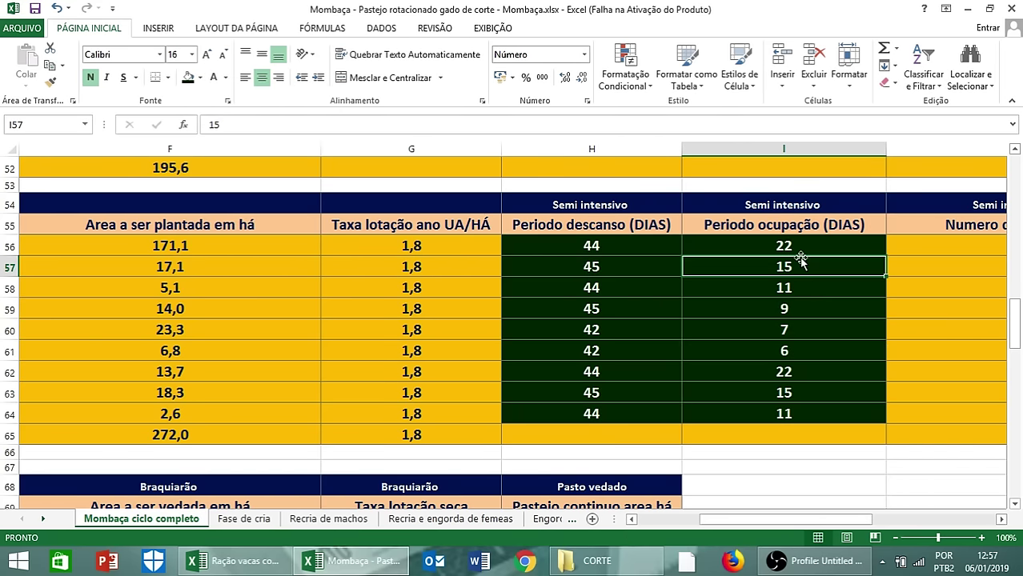
- Check the paddock number and size columns of the fixed-stocking option, and retrace Vacas from UA to area to be planted
{"action": "key", "text": "Right"}
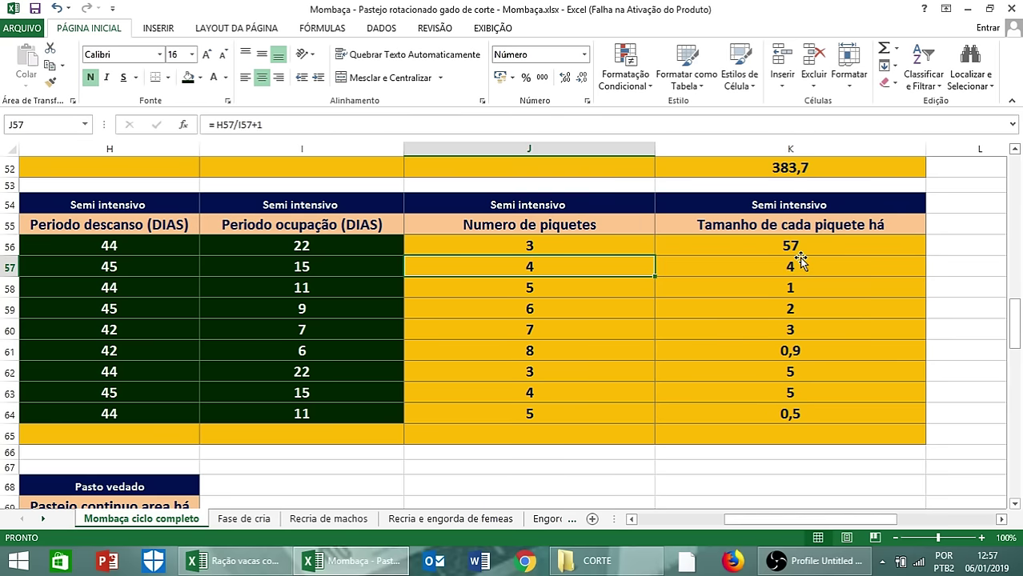
{"action": "key", "text": "Home"}
{"action": "key", "text": "Up"}
{"action": "key", "text": "Right"}
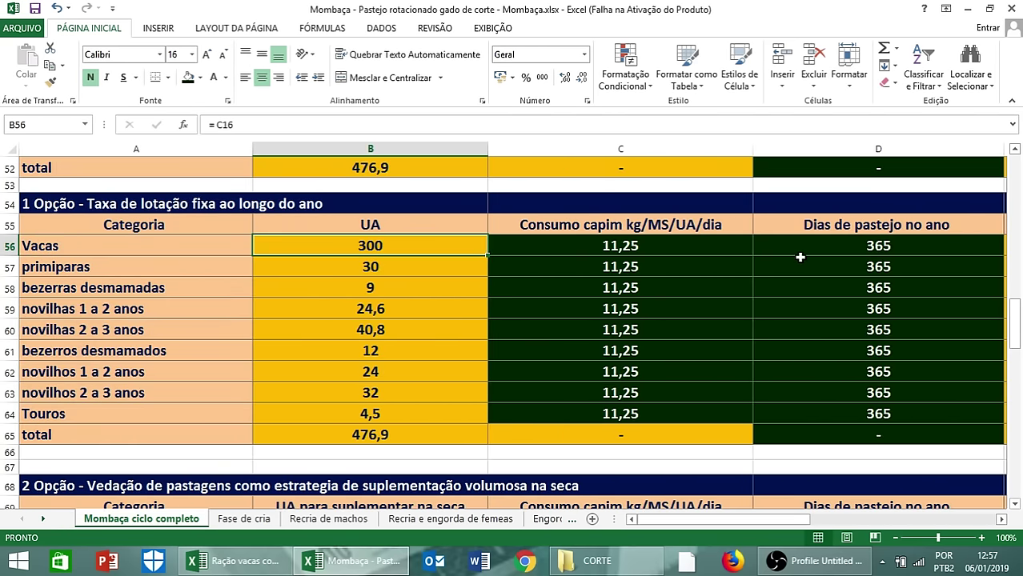
{"action": "key", "text": "Right"}
{"action": "key", "text": "Right"}
{"action": "key", "text": "Right"}
{"action": "key", "text": "Right"}
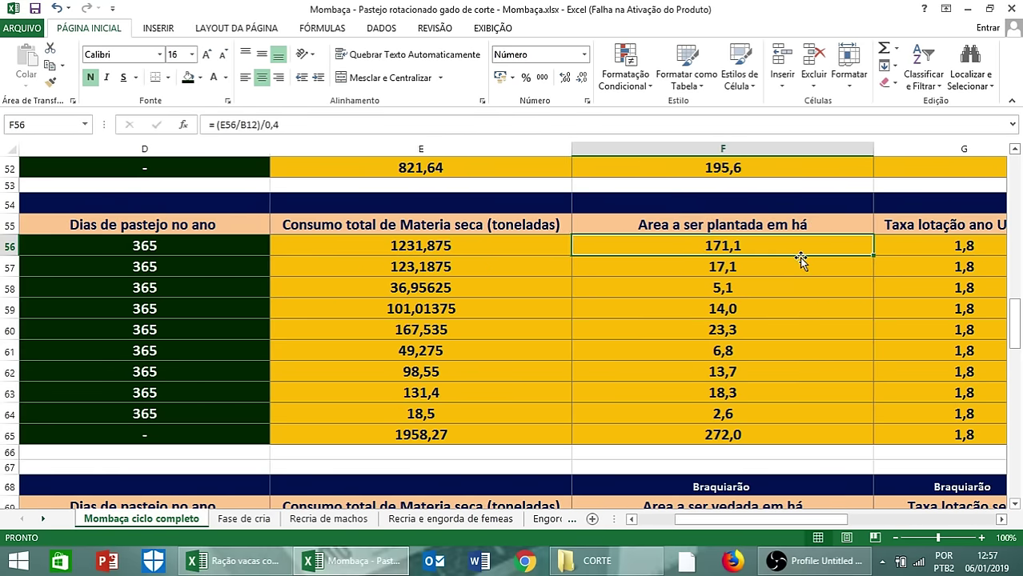
- Compare the fixed-stocking area to be planted for Vacas in F56 with the rainy-season area in F30
{"action": "key", "text": "Left"}
{"action": "key", "text": "Right"}
{"action": "scroll", "coordinate": [757, 225], "scroll_direction": "up", "scroll_amount": 4}
{"action": "scroll", "coordinate": [757, 225], "scroll_direction": "up", "scroll_amount": 4}
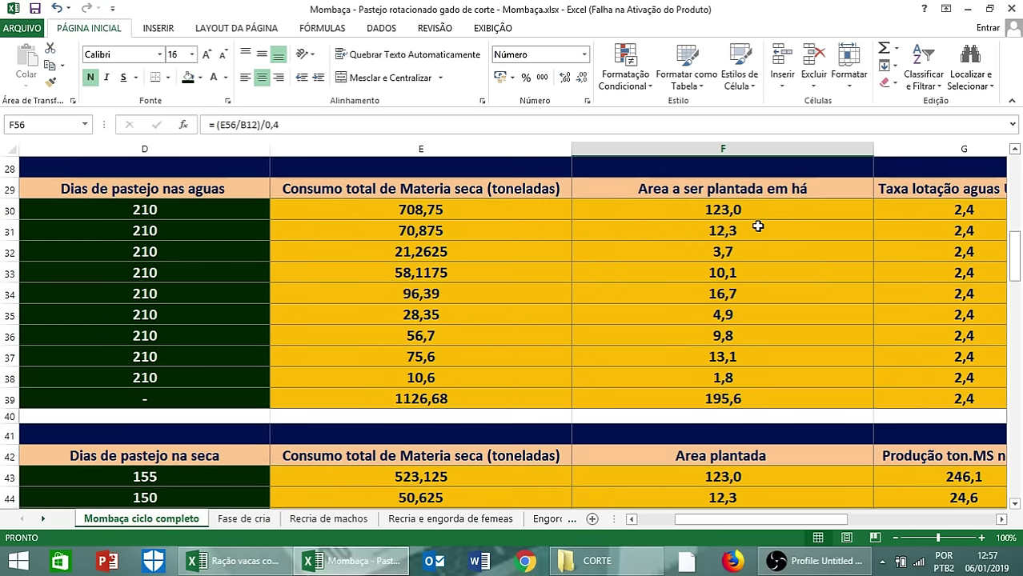
- Review the annual stocking rate with rest and occupation periods of the fixed-stocking option, and return to its grazing days
{"action": "scroll", "coordinate": [730, 228], "scroll_direction": "down", "scroll_amount": 6}
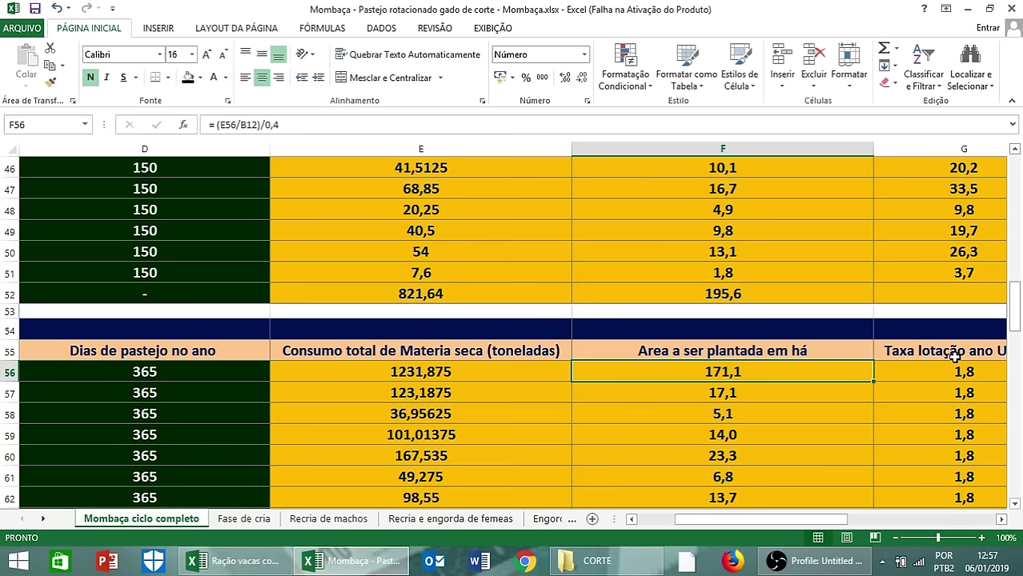
{"action": "left_click", "coordinate": [1001, 519]}
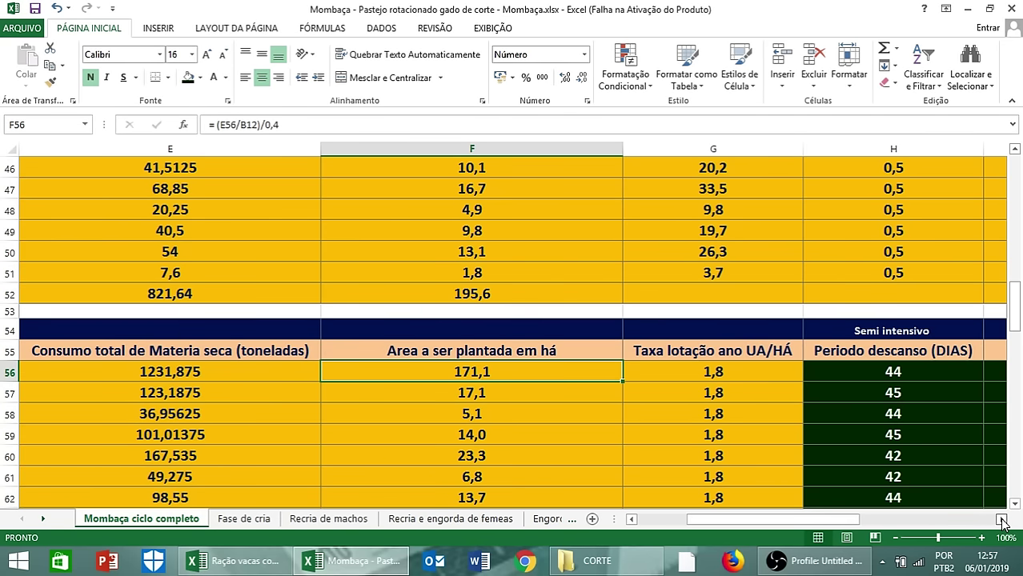
{"action": "left_click", "coordinate": [1001, 520]}
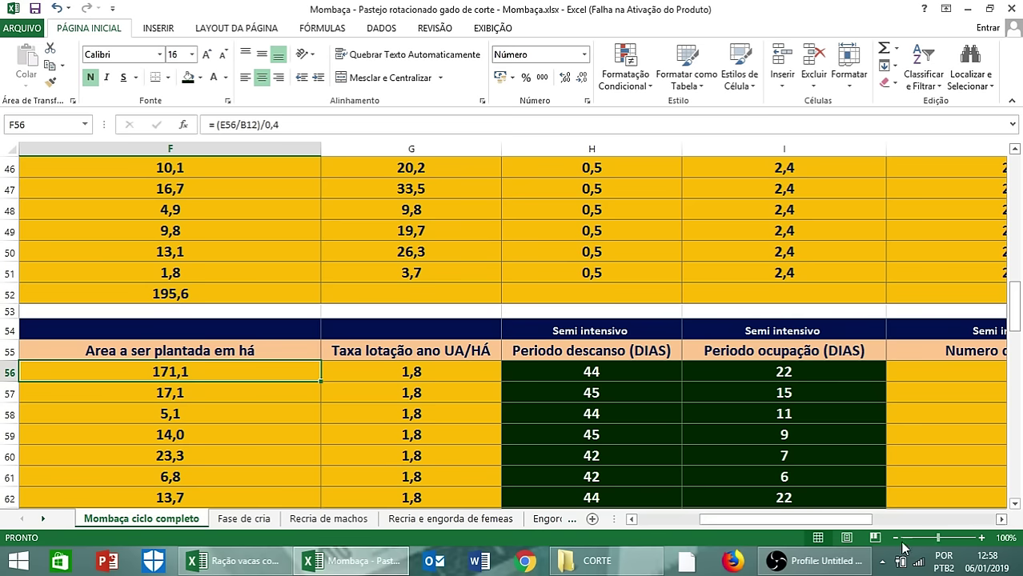
{"action": "left_click", "coordinate": [640, 517]}
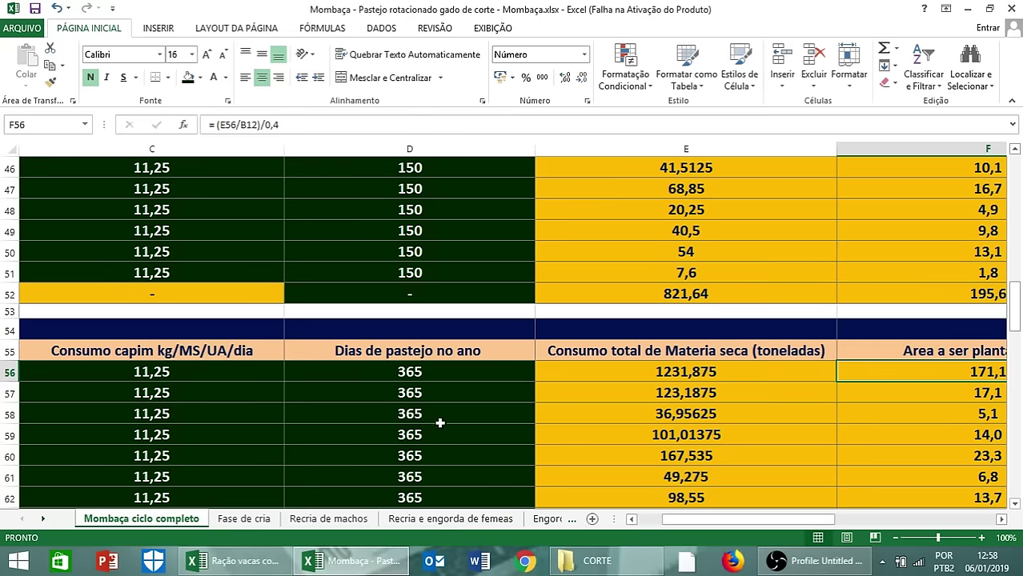
- Check the UA columns of the fixed-stocking and dry-season tables, and the rainy-season area to be planted
{"action": "left_click", "coordinate": [645, 519]}
{"action": "scroll", "coordinate": [328, 418], "scroll_direction": "down", "scroll_amount": 5}
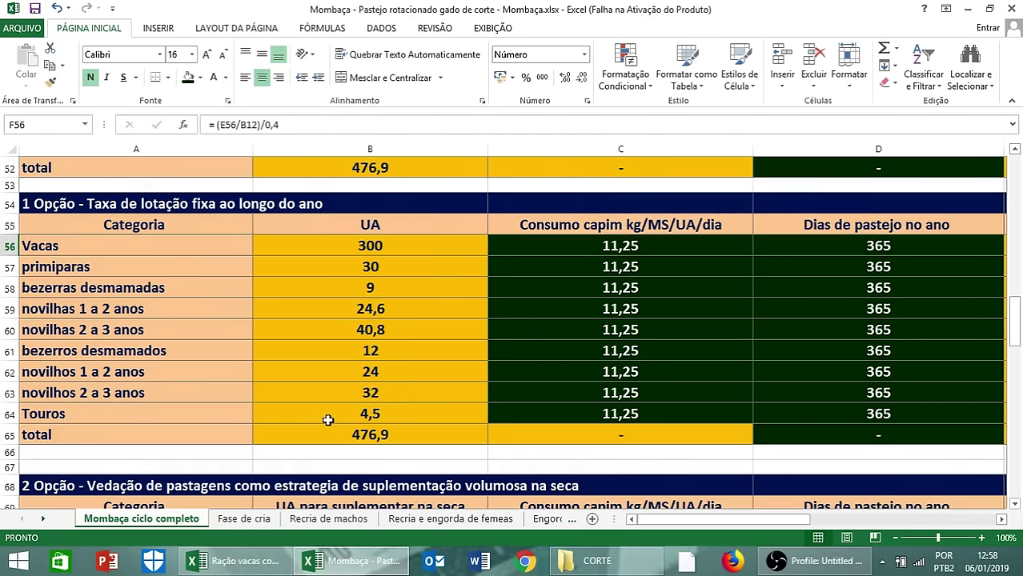
{"action": "scroll", "coordinate": [692, 417], "scroll_direction": "up", "scroll_amount": 12}
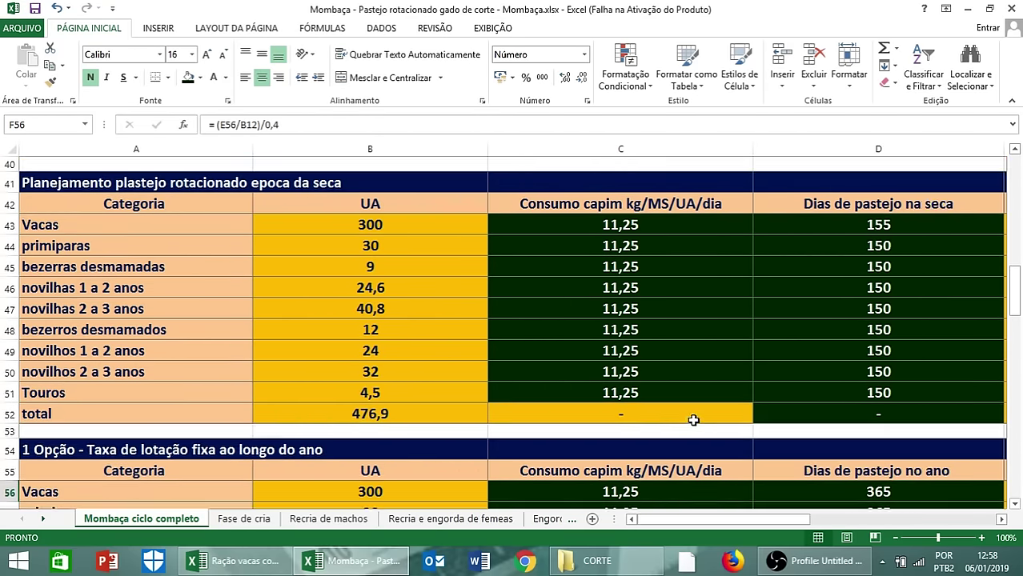
{"action": "left_click", "coordinate": [1001, 519]}
{"action": "left_click", "coordinate": [1000, 519]}
{"action": "left_click", "coordinate": [1000, 520]}
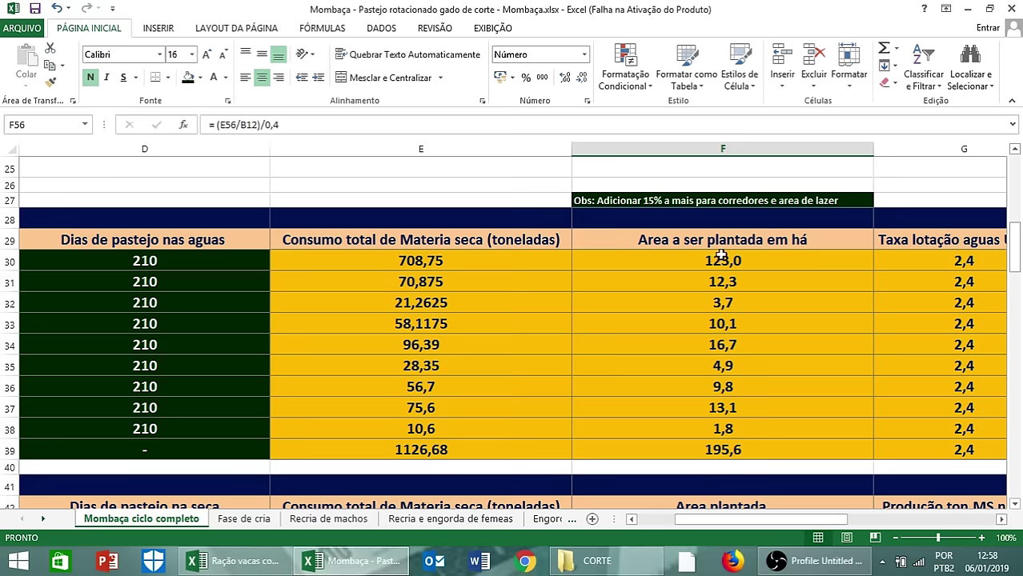
- Review the UA to supplement and grazing days of the closed-pasture option, with its assumed 70-day pasture production
{"action": "left_click", "coordinate": [646, 521]}
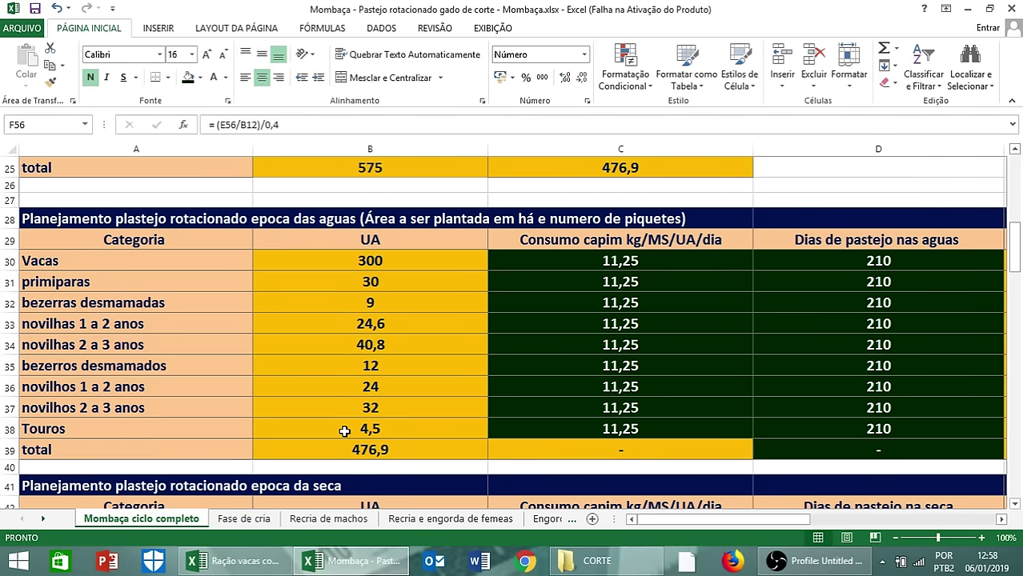
{"action": "scroll", "coordinate": [336, 425], "scroll_direction": "down", "scroll_amount": 8}
{"action": "scroll", "coordinate": [336, 424], "scroll_direction": "down", "scroll_amount": 5}
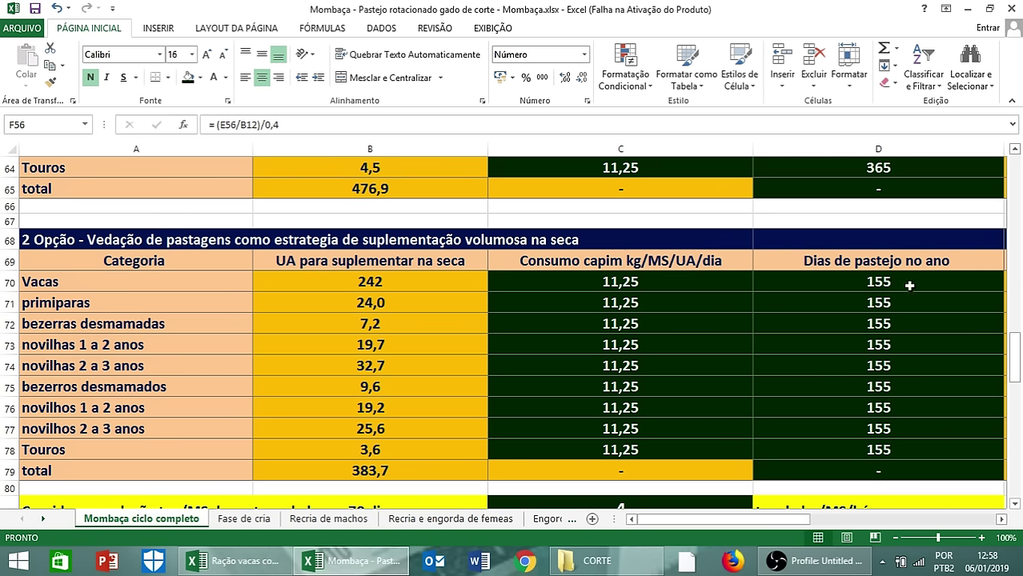
{"action": "scroll", "coordinate": [628, 450], "scroll_direction": "down", "scroll_amount": 2}
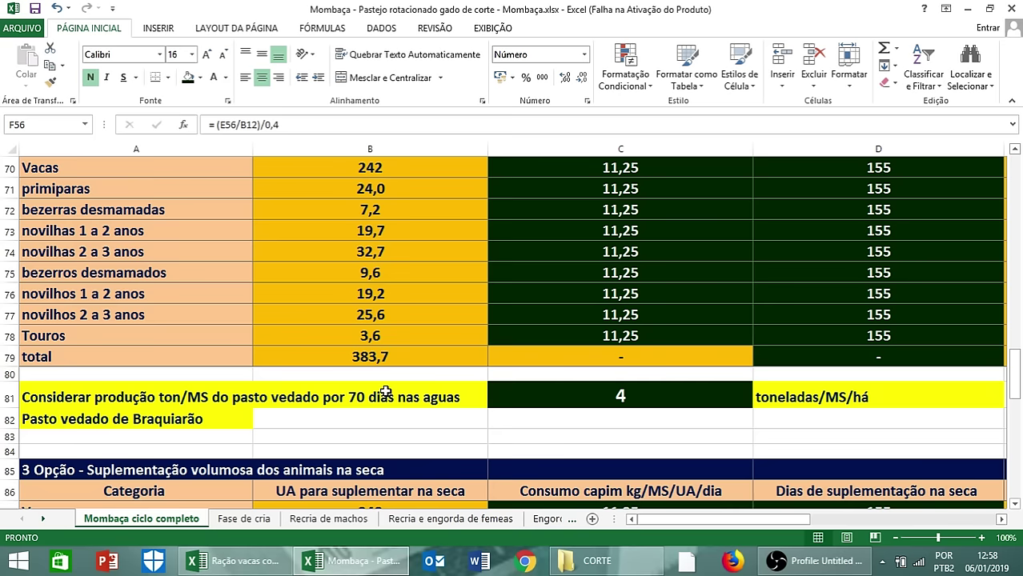
- Examine the closed-pasture option's total dry matter consumption, area to be closed, dry-season stocking rate and continuous grazing area
{"action": "left_click", "coordinate": [1000, 518]}
{"action": "scroll", "coordinate": [990, 462], "scroll_direction": "up", "scroll_amount": 1}
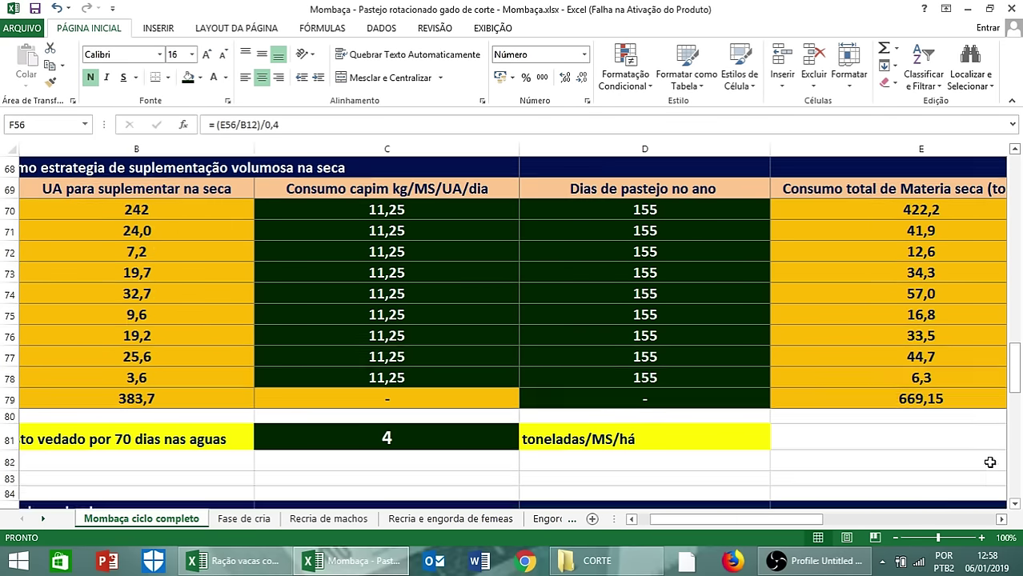
{"action": "scroll", "coordinate": [990, 463], "scroll_direction": "up", "scroll_amount": 1}
{"action": "left_click", "coordinate": [1000, 519]}
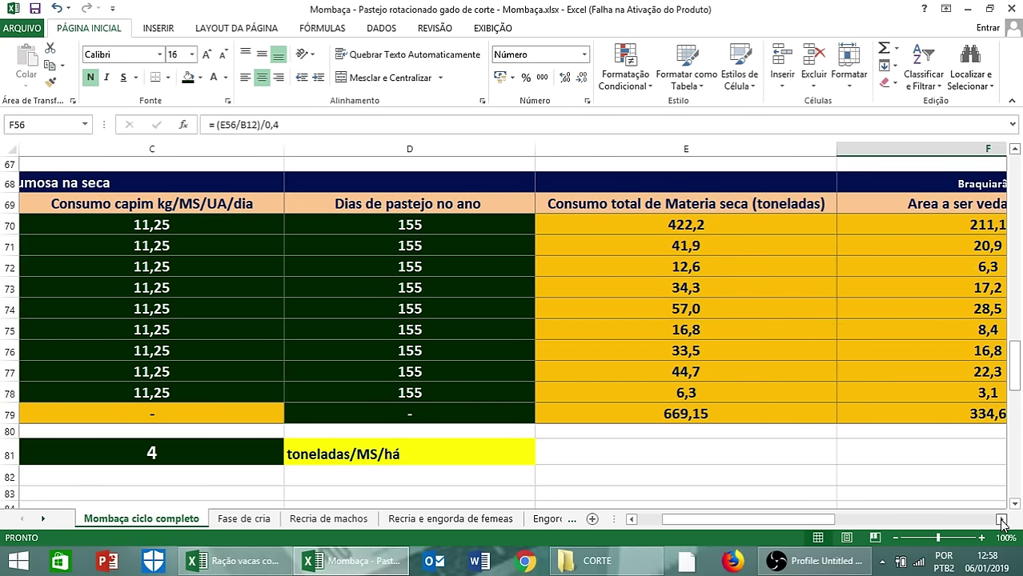
{"action": "left_click", "coordinate": [1000, 518]}
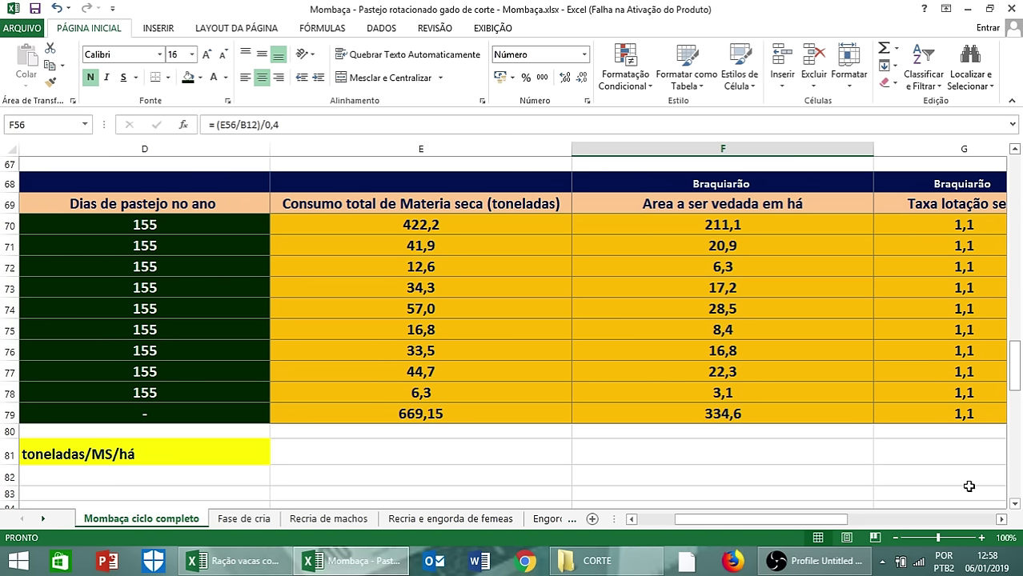
{"action": "left_click", "coordinate": [1000, 519]}
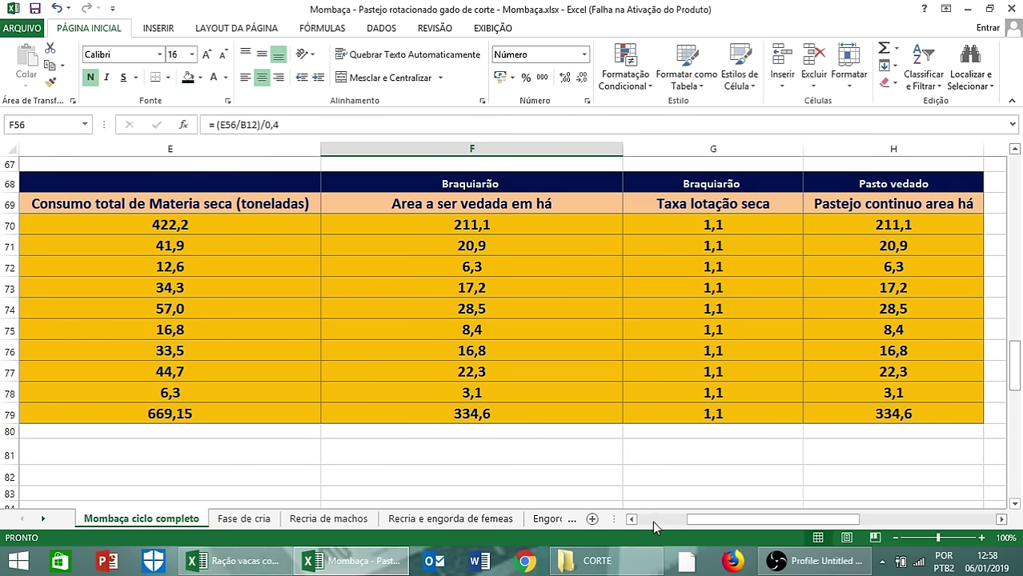
- Compare the planted areas and stocking rates of the fixed-stocking, rainy-season and dry-season tables with the closed-pasture option
{"action": "scroll", "coordinate": [434, 368], "scroll_direction": "up", "scroll_amount": 7}
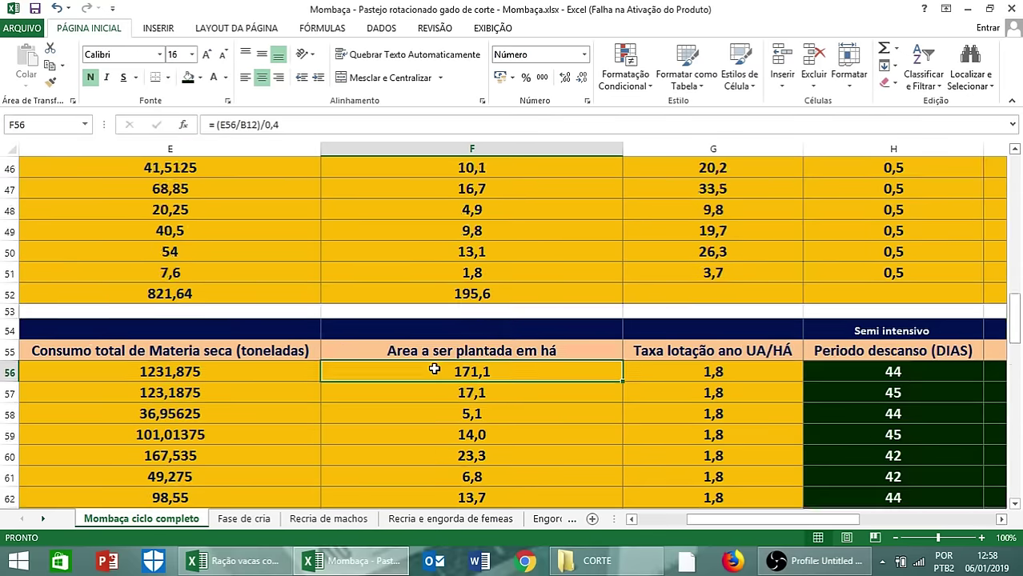
{"action": "scroll", "coordinate": [434, 369], "scroll_direction": "up", "scroll_amount": 8}
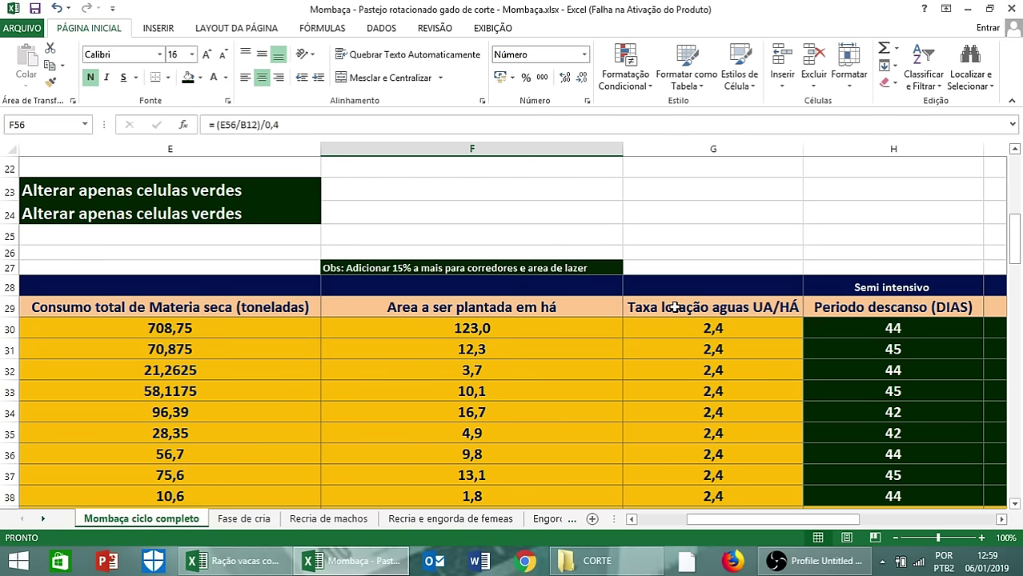
{"action": "scroll", "coordinate": [701, 335], "scroll_direction": "down", "scroll_amount": 4}
{"action": "scroll", "coordinate": [702, 334], "scroll_direction": "down", "scroll_amount": 1}
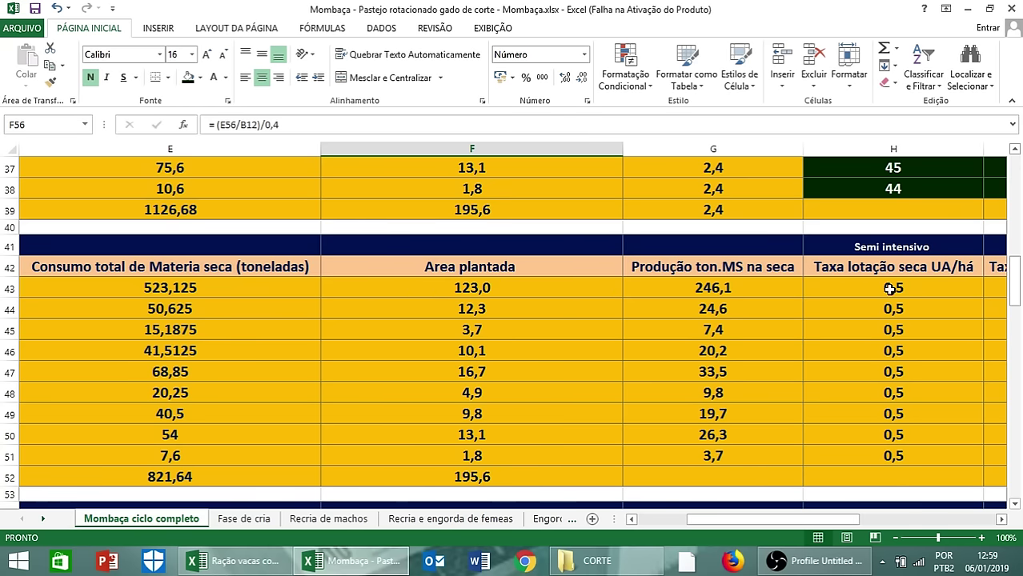
{"action": "scroll", "coordinate": [888, 290], "scroll_direction": "down", "scroll_amount": 1}
{"action": "scroll", "coordinate": [889, 290], "scroll_direction": "down", "scroll_amount": 9}
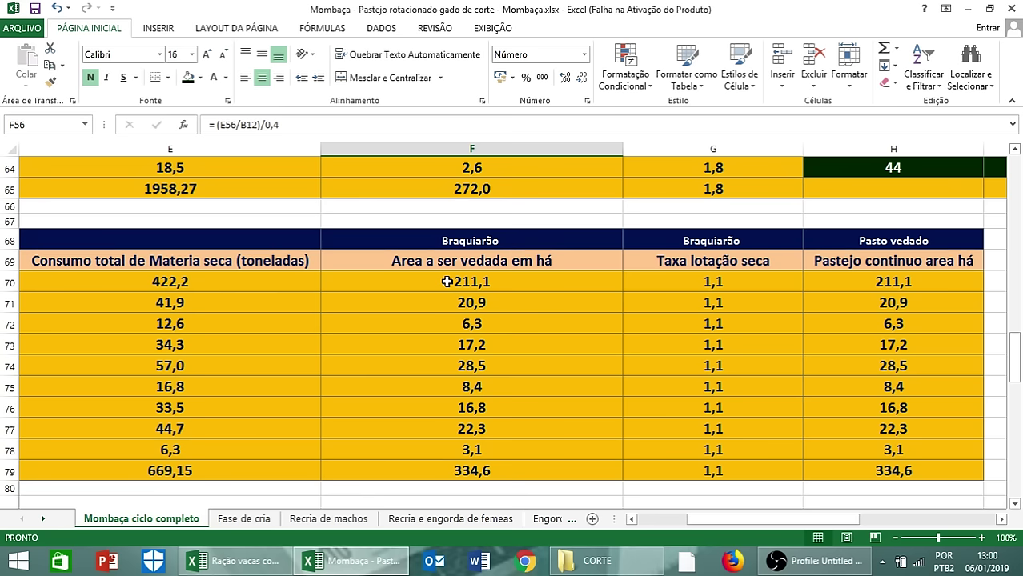
- Retrace the Vacas row of the closed-pasture option from the area to be closed in F70 to the category in A70
{"action": "left_click", "coordinate": [434, 284]}
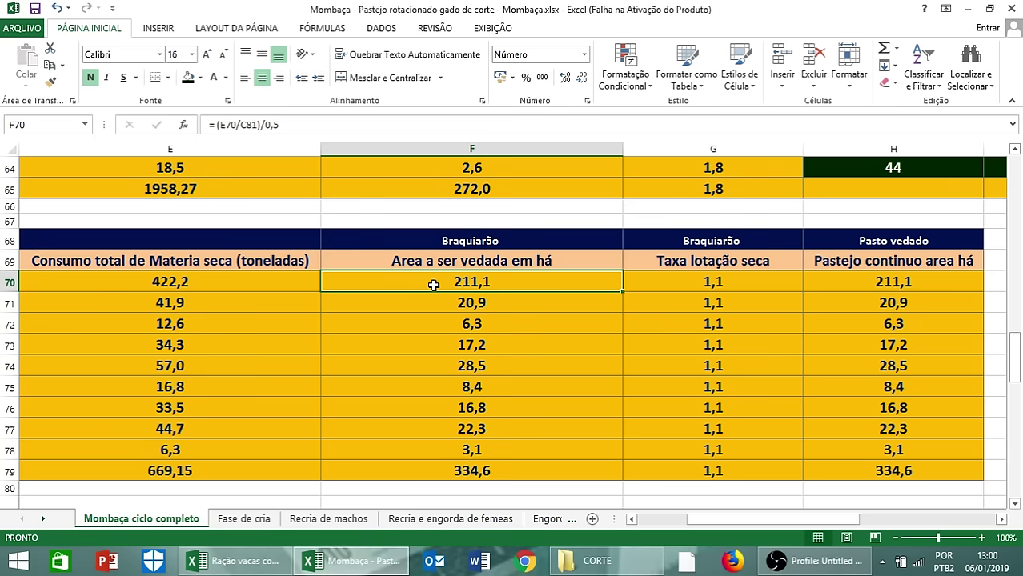
{"action": "key", "text": "Left"}
{"action": "key", "text": "Left"}
{"action": "key", "text": "Left"}
{"action": "key", "text": "Left"}
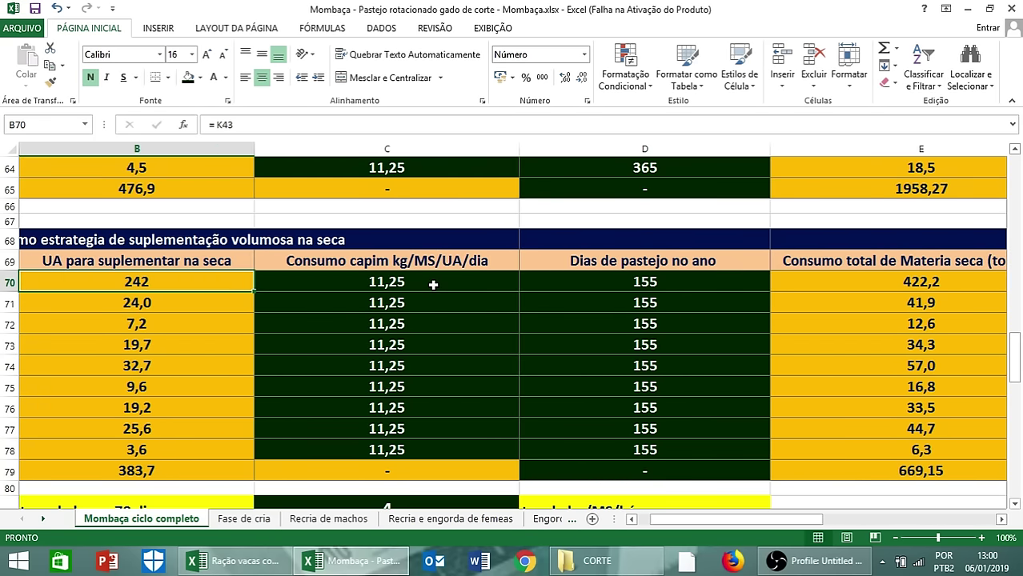
{"action": "key", "text": "Left"}
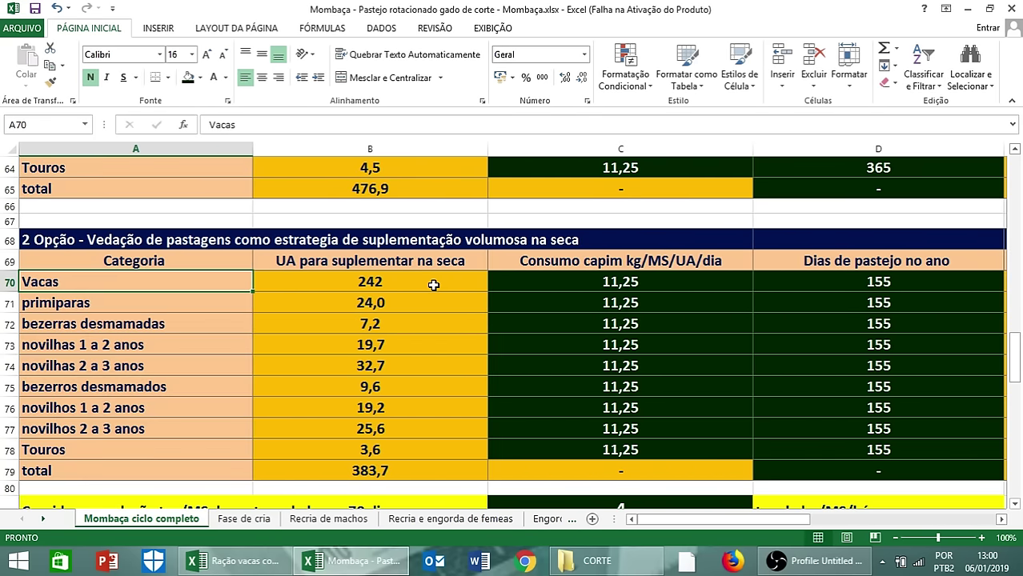
- Trace Vacas in the roughage supplementation option from UA to supplement in B87 to the Capim elefante planted area in F87
{"action": "scroll", "coordinate": [374, 316], "scroll_direction": "down", "scroll_amount": 6}
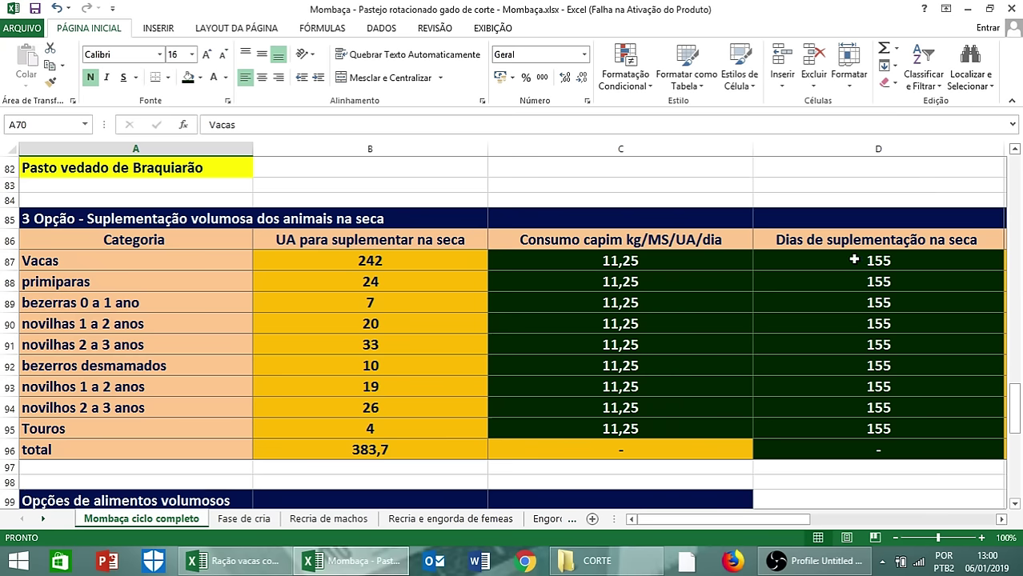
{"action": "left_click", "coordinate": [452, 254]}
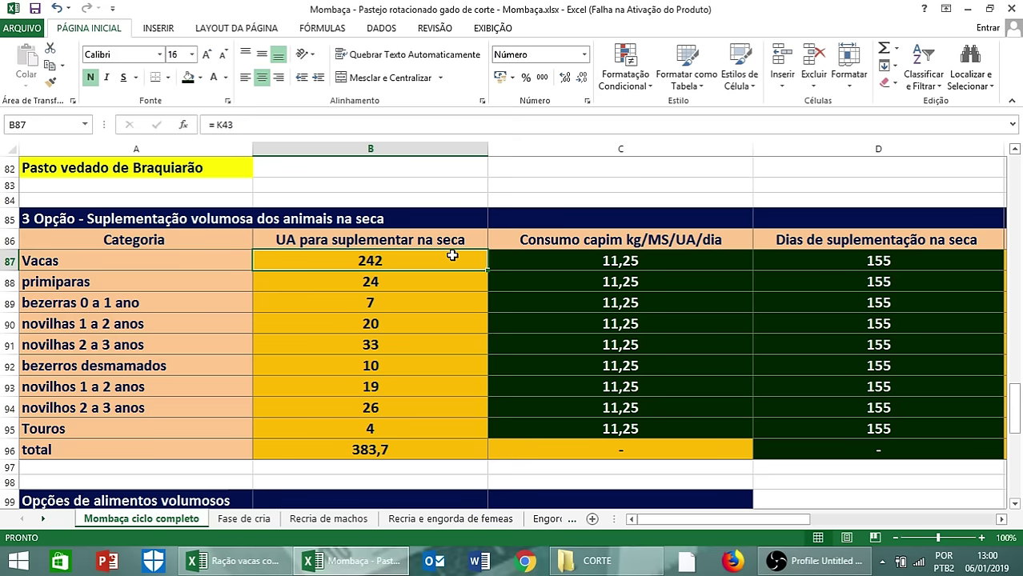
{"action": "key", "text": "Right"}
{"action": "key", "text": "Right"}
{"action": "key", "text": "Right"}
{"action": "key", "text": "Right"}
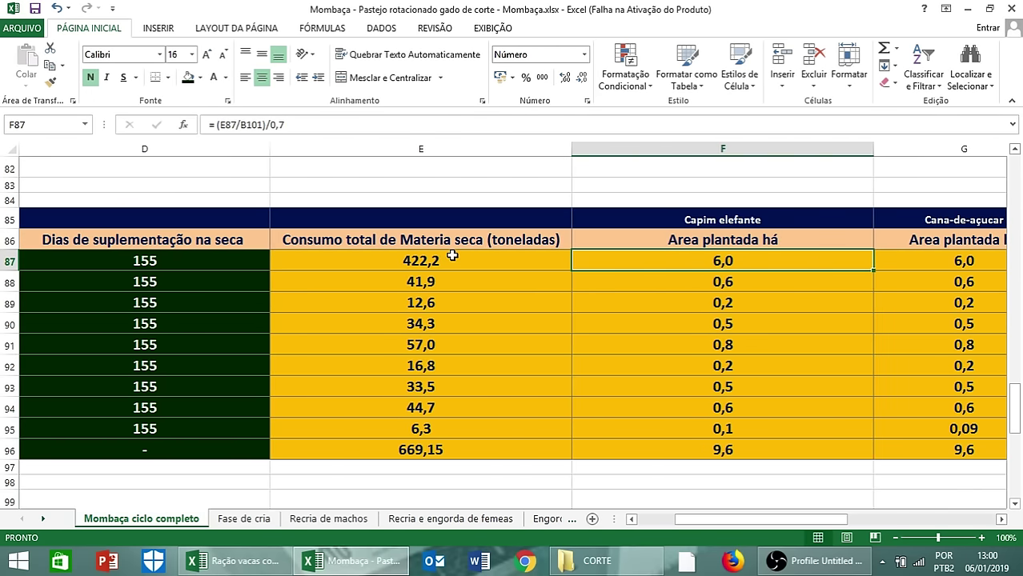
- Check the planted area for Vacas with Cana-de-açucar, Milho, Sorgo, Capim elefante irrigado and Cana irrigada in row 87
{"action": "left_click", "coordinate": [945, 256]}
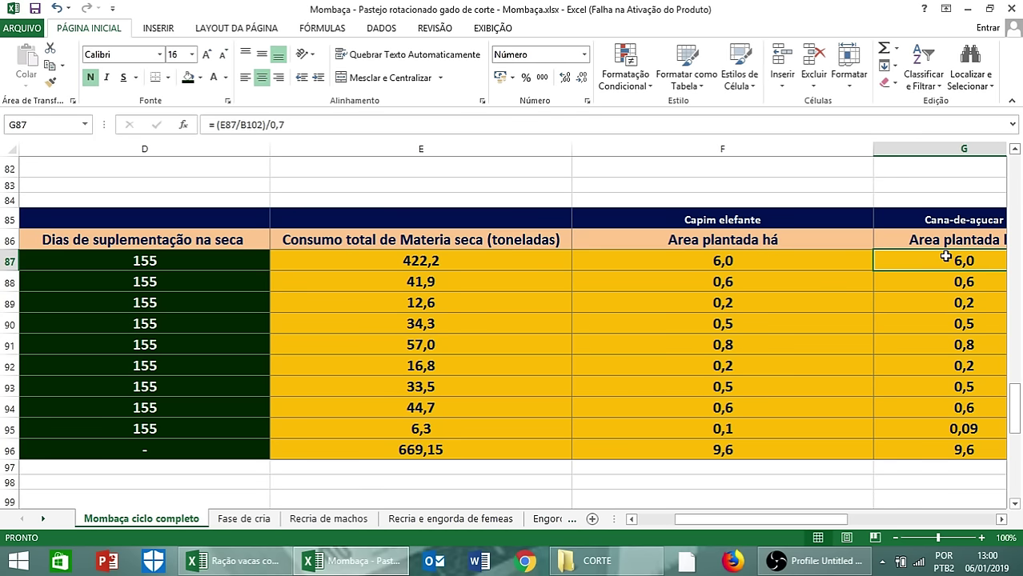
{"action": "key", "text": "Right"}
{"action": "key", "text": "Right"}
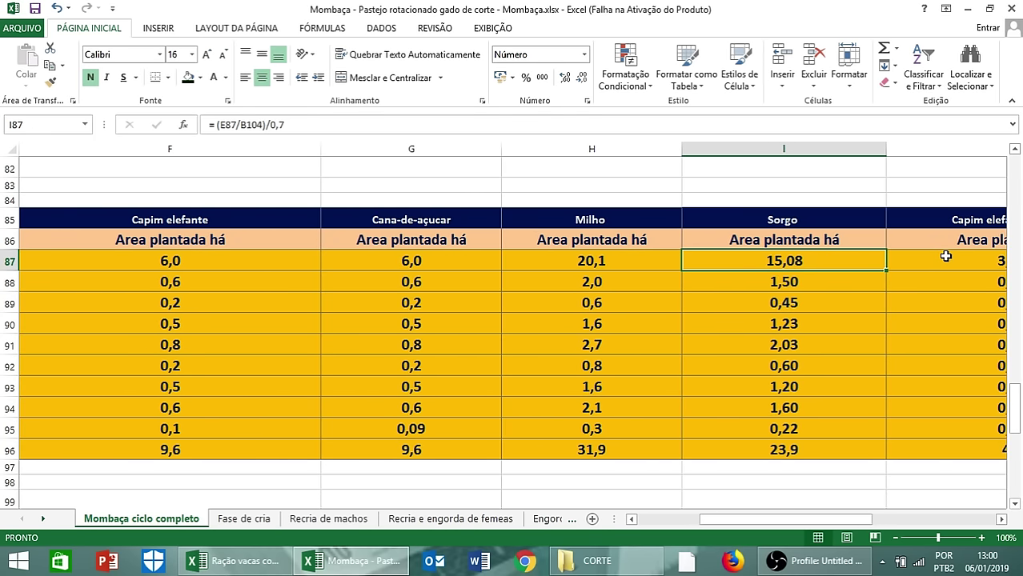
{"action": "key", "text": "Left"}
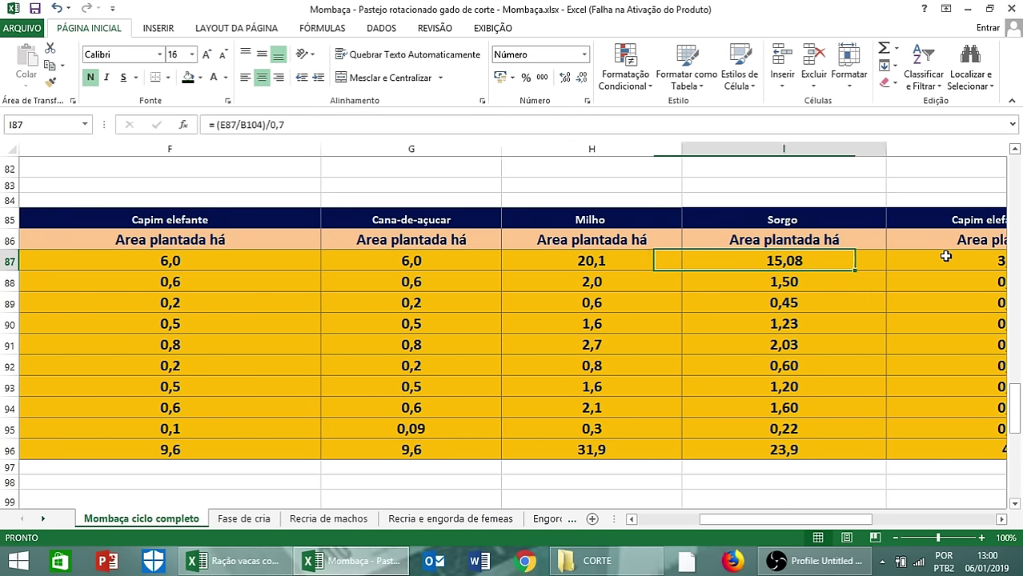
{"action": "key", "text": "Right"}
{"action": "key", "text": "Right"}
{"action": "key", "text": "Right"}
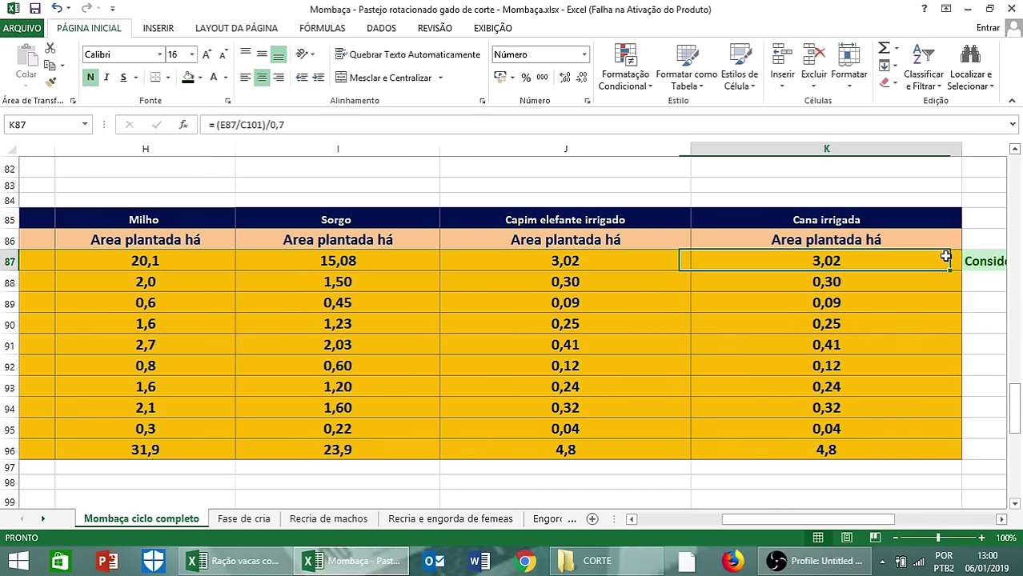
- Return to the Vacas category in A87, and review the roughage production options and the fixed and variable stocking summaries
{"action": "key", "text": "Left"}
{"action": "key", "text": "Left"}
{"action": "key", "text": "Left"}
{"action": "key", "text": "Left"}
{"action": "key", "text": "Left"}
{"action": "key", "text": "Left"}
{"action": "key", "text": "Left"}
{"action": "key", "text": "Left"}
{"action": "key", "text": "Left"}
{"action": "key", "text": "Left"}
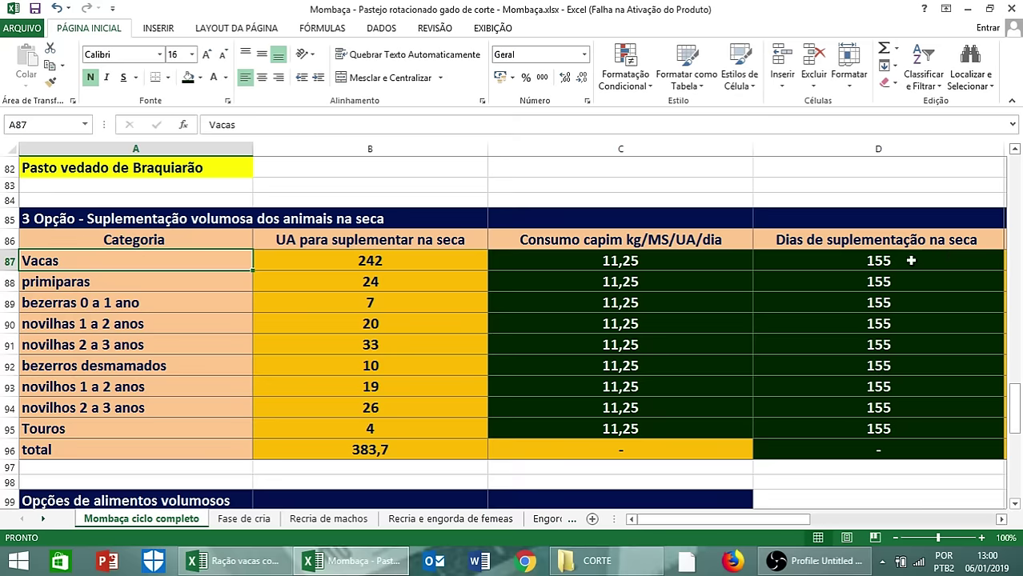
{"action": "scroll", "coordinate": [803, 364], "scroll_direction": "down", "scroll_amount": 6}
{"action": "scroll", "coordinate": [629, 336], "scroll_direction": "up", "scroll_amount": 1}
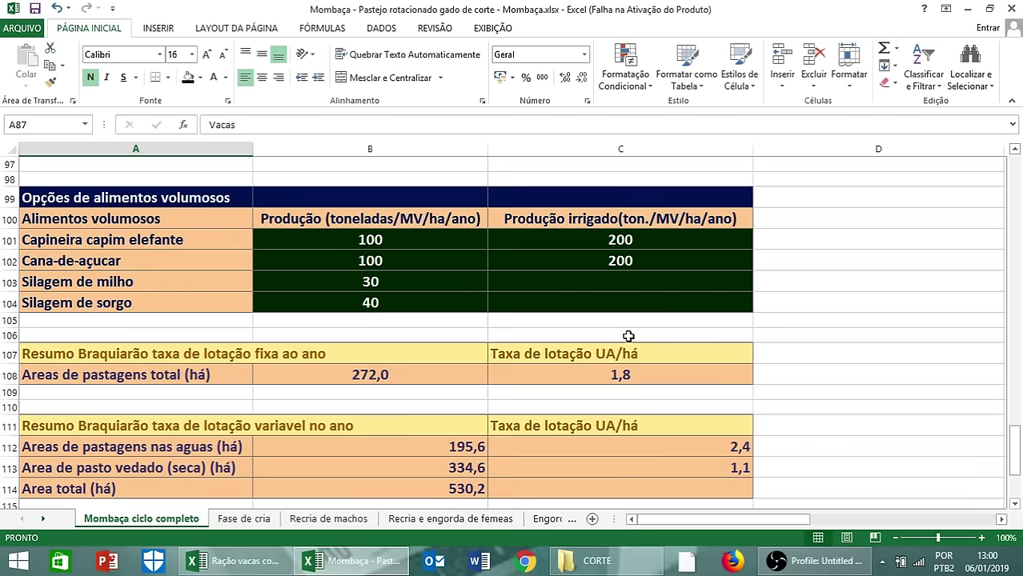
{"action": "scroll", "coordinate": [628, 336], "scroll_direction": "down", "scroll_amount": 6}
- Go back over the forage species, herd and seasonal grazing tables as far as the fixed-stocking option
{"action": "scroll", "coordinate": [629, 336], "scroll_direction": "up", "scroll_amount": 20}
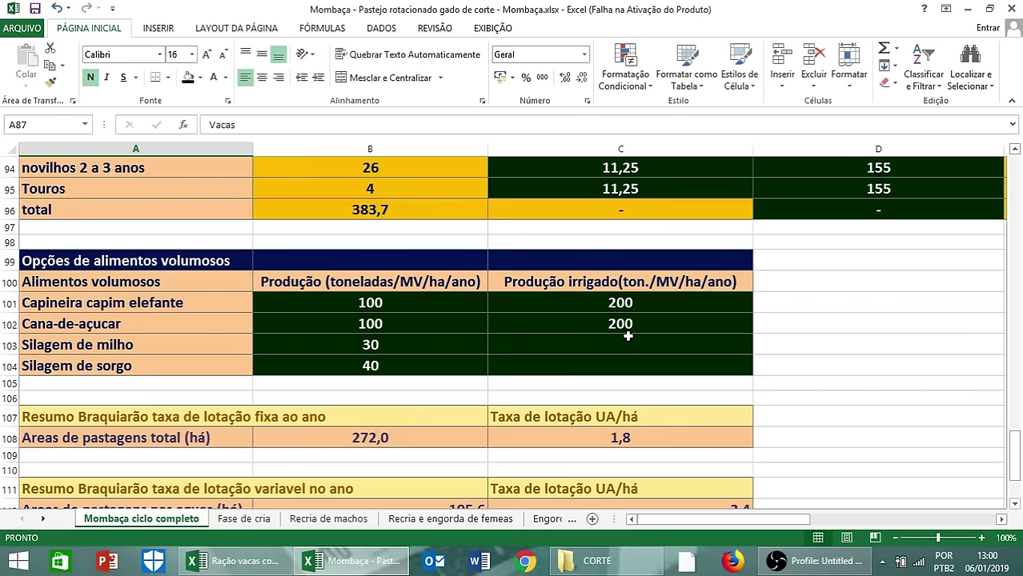
{"action": "scroll", "coordinate": [628, 336], "scroll_direction": "up", "scroll_amount": 11}
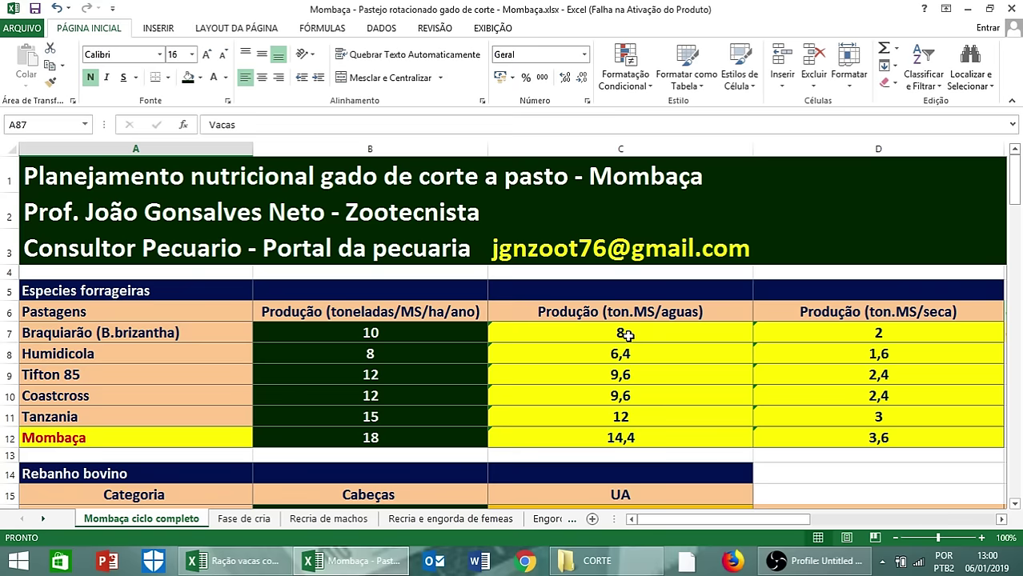
{"action": "scroll", "coordinate": [680, 364], "scroll_direction": "down", "scroll_amount": 9}
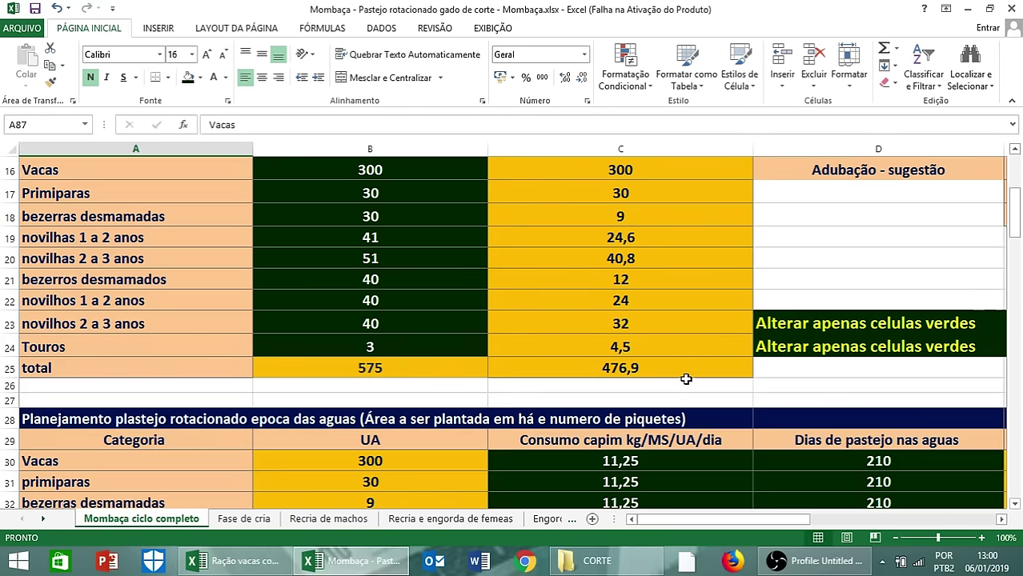
{"action": "left_click", "coordinate": [1000, 518]}
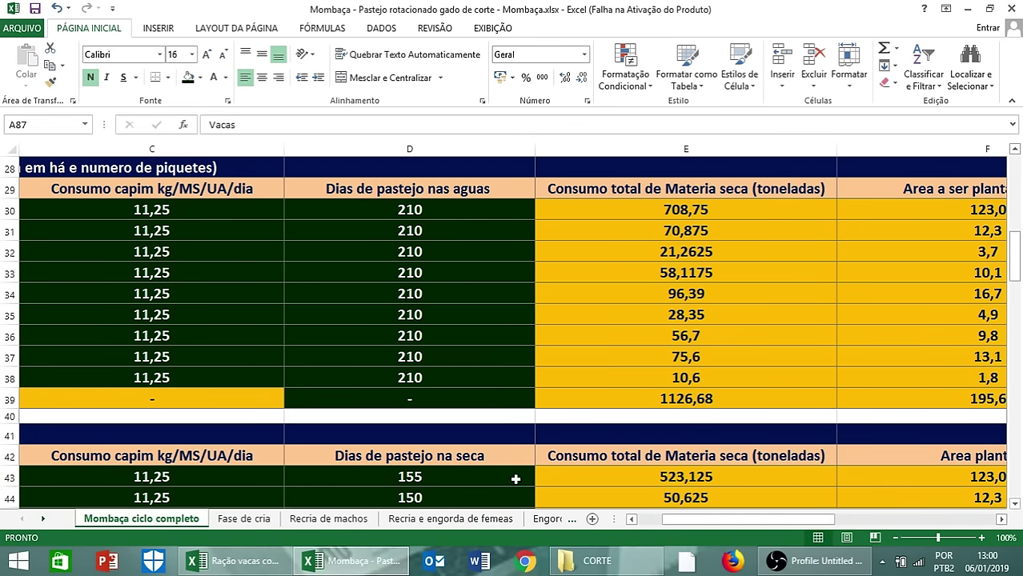
{"action": "left_click", "coordinate": [643, 520]}
{"action": "scroll", "coordinate": [366, 425], "scroll_direction": "down", "scroll_amount": 3}
{"action": "scroll", "coordinate": [367, 423], "scroll_direction": "down", "scroll_amount": 4}
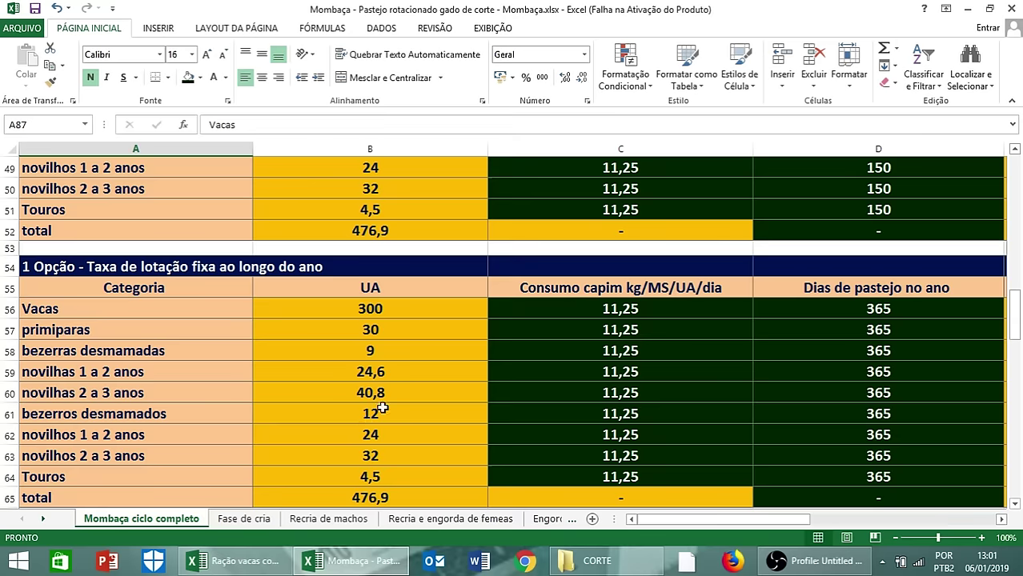
- Revisit the forage species and herd tables, and examine the rainy-season planted area, stocking rate, rest and occupation periods and paddocks
{"action": "scroll", "coordinate": [376, 410], "scroll_direction": "up", "scroll_amount": 14}
{"action": "scroll", "coordinate": [589, 435], "scroll_direction": "up", "scroll_amount": 2}
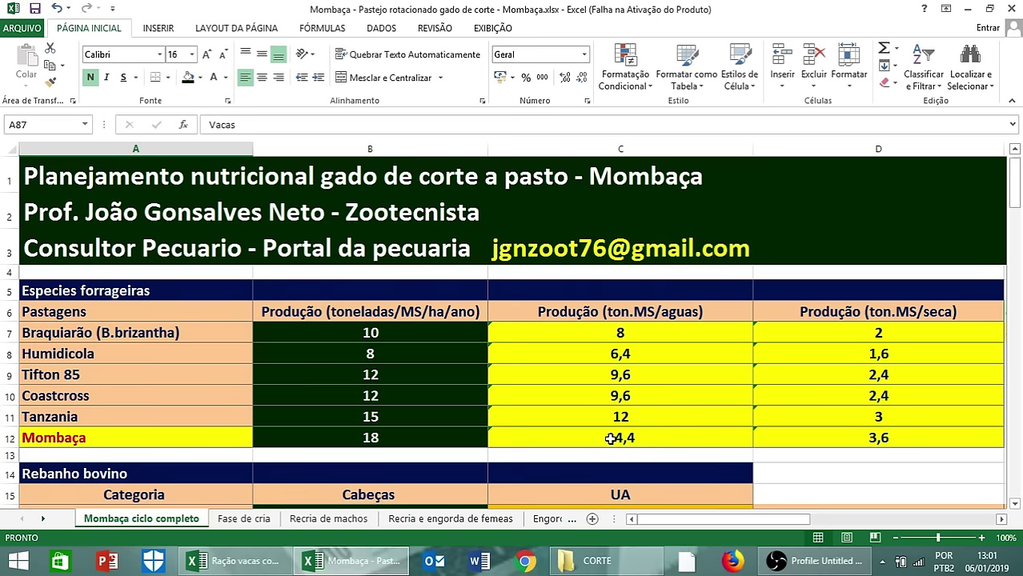
{"action": "scroll", "coordinate": [883, 492], "scroll_direction": "down", "scroll_amount": 5}
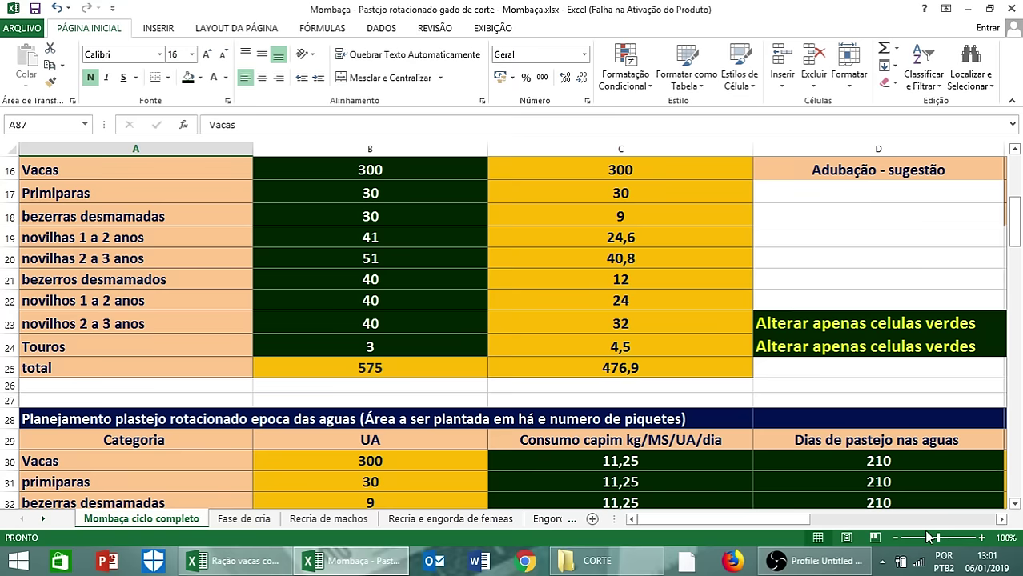
{"action": "left_click", "coordinate": [1000, 519]}
{"action": "left_click", "coordinate": [1000, 519]}
{"action": "scroll", "coordinate": [924, 496], "scroll_direction": "down", "scroll_amount": 2}
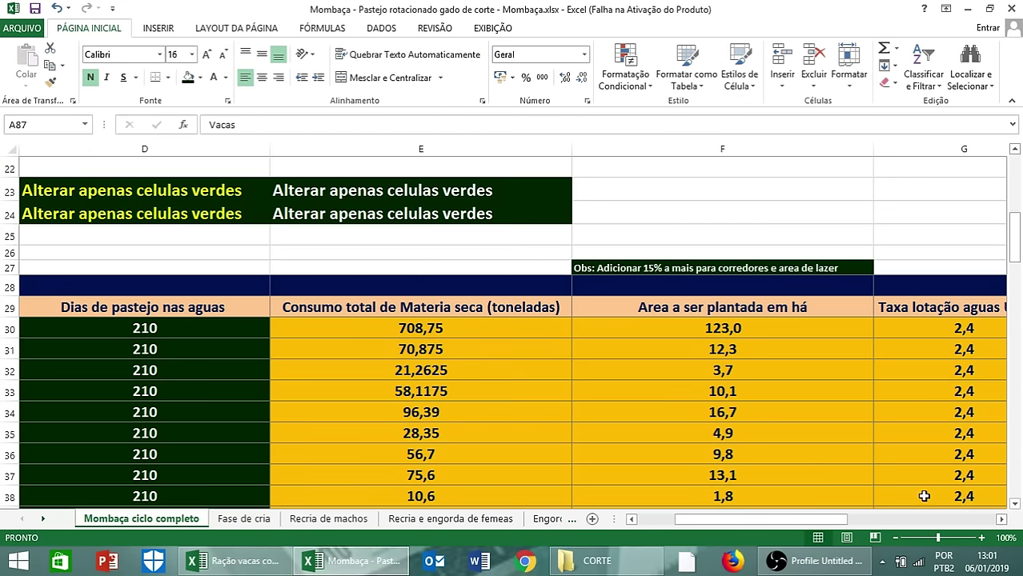
{"action": "left_click", "coordinate": [1000, 519]}
{"action": "left_click", "coordinate": [1000, 519]}
{"action": "left_click", "coordinate": [1000, 519]}
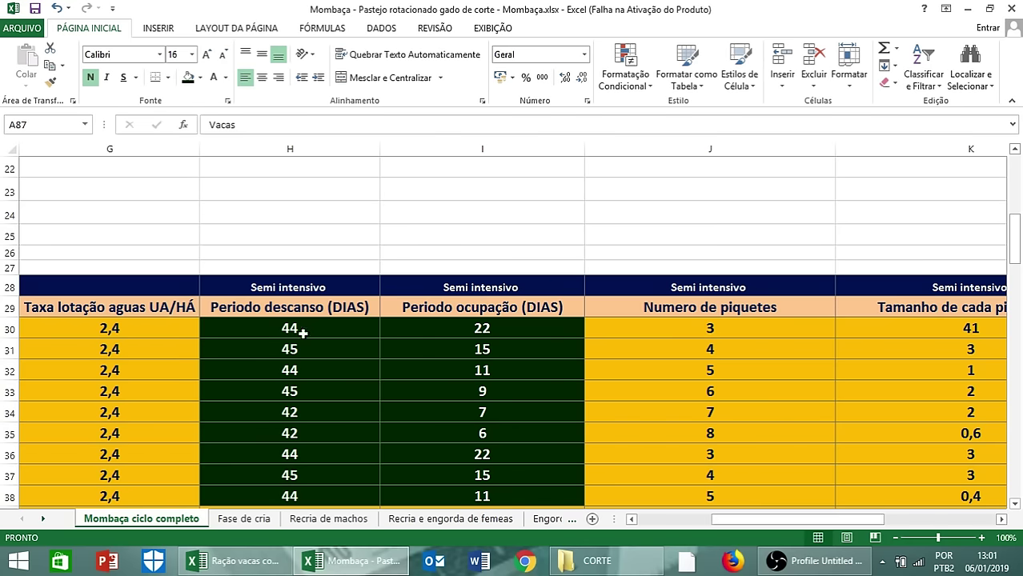
- Review the rainy-season rest, occupation and paddock figures, and the categories and grazing days of the rainy- and dry-season plans
{"action": "scroll", "coordinate": [487, 327], "scroll_direction": "up", "scroll_amount": 5}
{"action": "scroll", "coordinate": [514, 384], "scroll_direction": "down", "scroll_amount": 6}
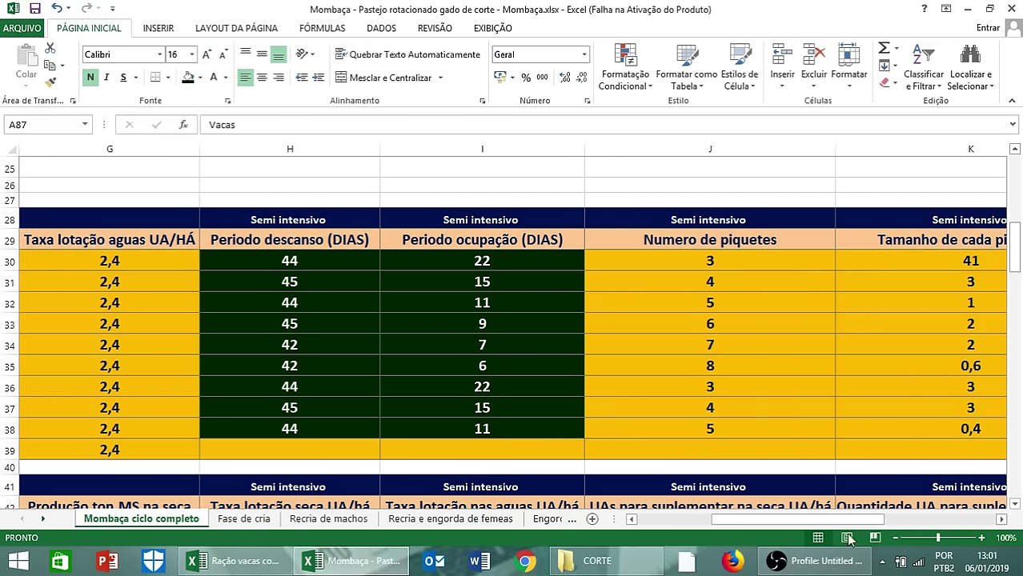
{"action": "left_click", "coordinate": [644, 519]}
{"action": "left_click", "coordinate": [644, 518]}
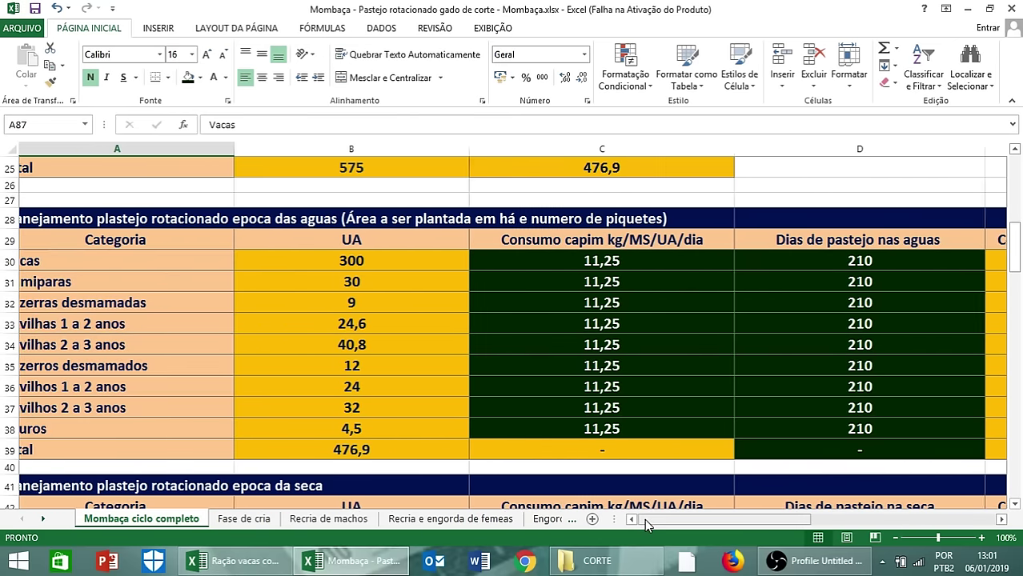
{"action": "scroll", "coordinate": [383, 347], "scroll_direction": "down", "scroll_amount": 2}
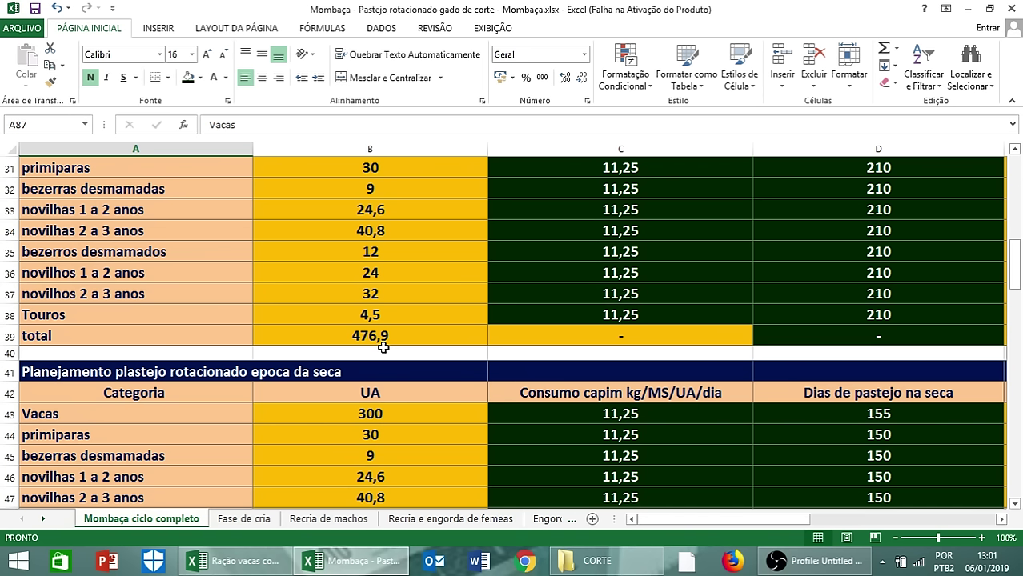
- Look over the herd and rainy-season tables on the Fase de cria sheet and the forage species table on Recria de machos
{"action": "left_click", "coordinate": [243, 518]}
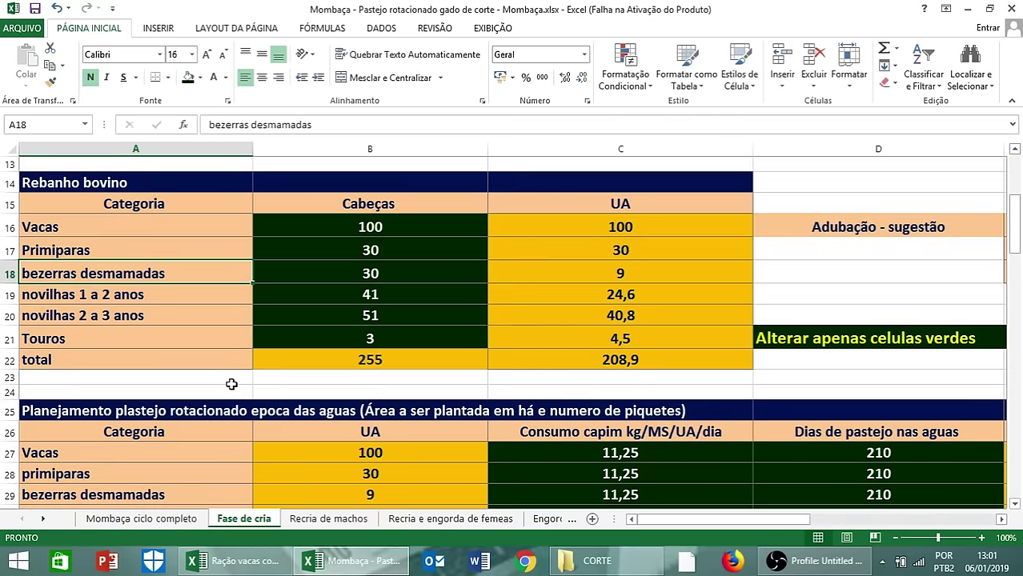
{"action": "scroll", "coordinate": [161, 360], "scroll_direction": "down", "scroll_amount": 3}
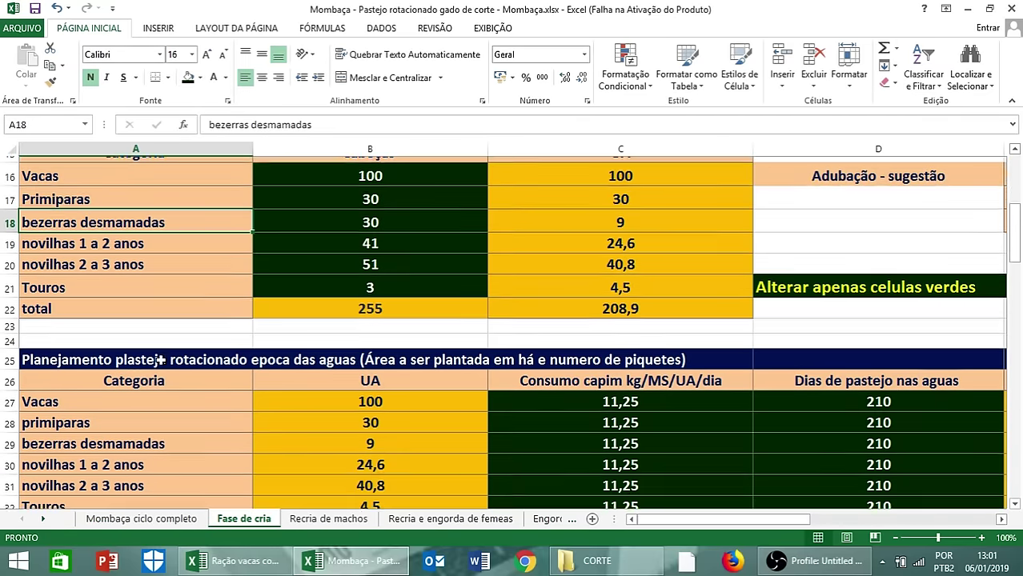
{"action": "scroll", "coordinate": [161, 360], "scroll_direction": "up", "scroll_amount": 3}
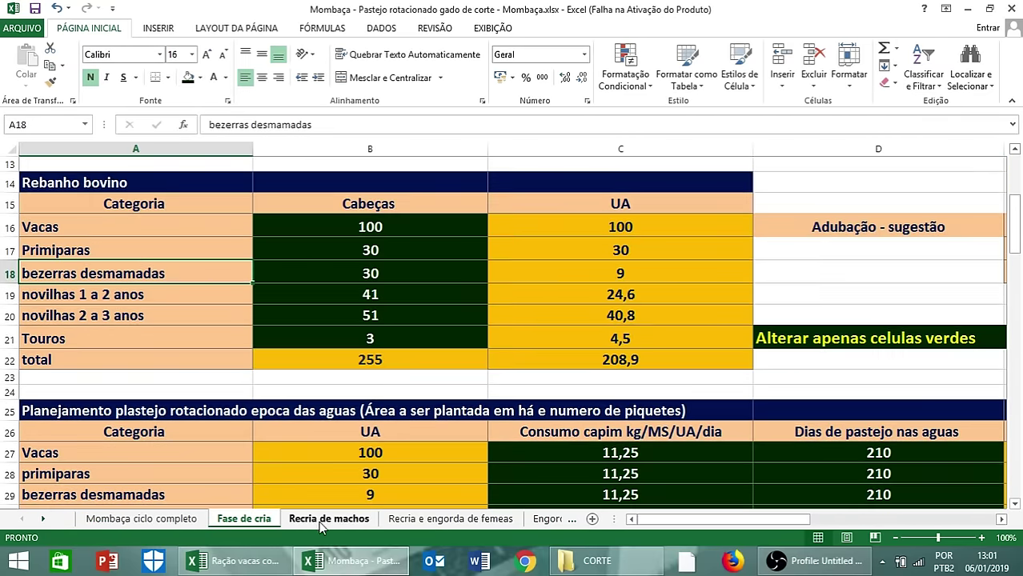
{"action": "left_click", "coordinate": [302, 522]}
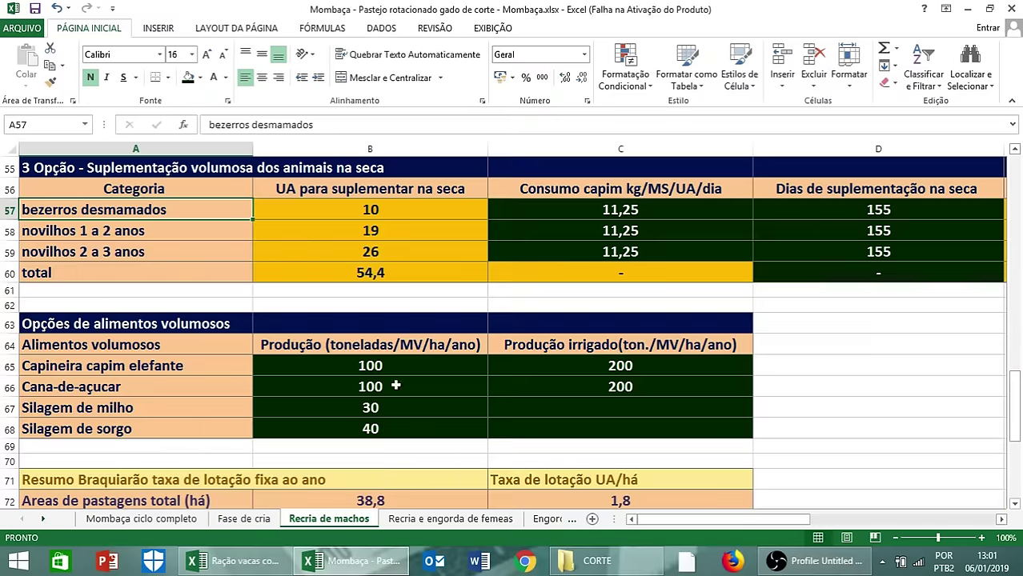
{"action": "scroll", "coordinate": [395, 385], "scroll_direction": "up", "scroll_amount": 5}
{"action": "scroll", "coordinate": [398, 398], "scroll_direction": "up", "scroll_amount": 10}
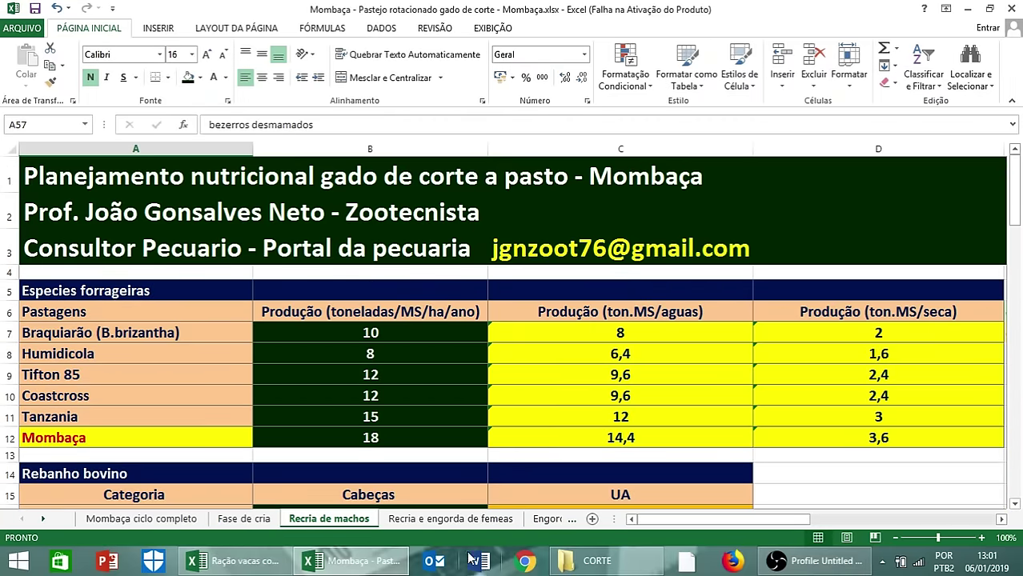
- Browse the remaining sheets from Recria e engorda de femeas to Mombaça adubado intensivo, and return to Mombaça ciclo completo
{"action": "left_click", "coordinate": [448, 521]}
{"action": "left_click", "coordinate": [547, 520]}
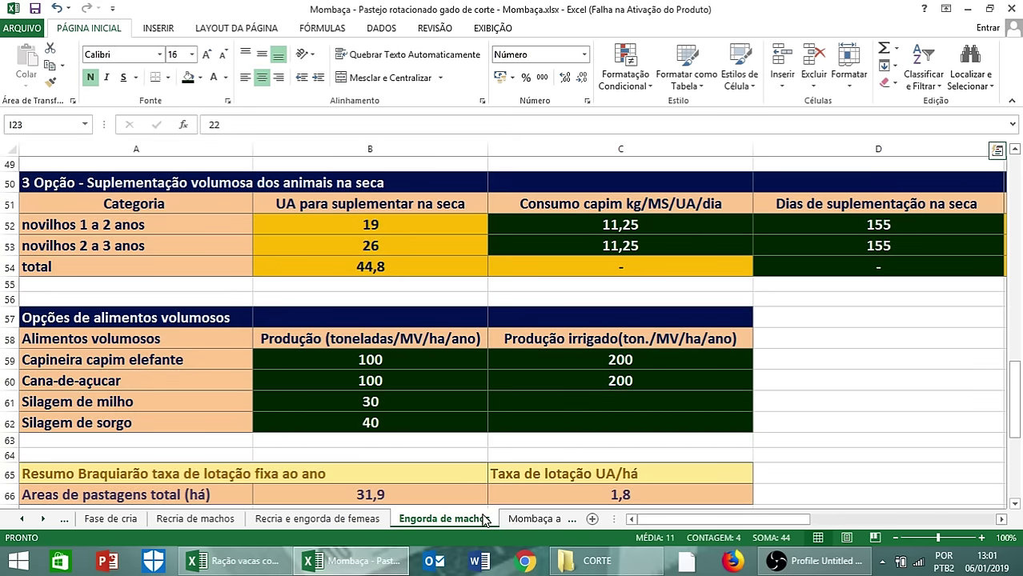
{"action": "left_click", "coordinate": [528, 520]}
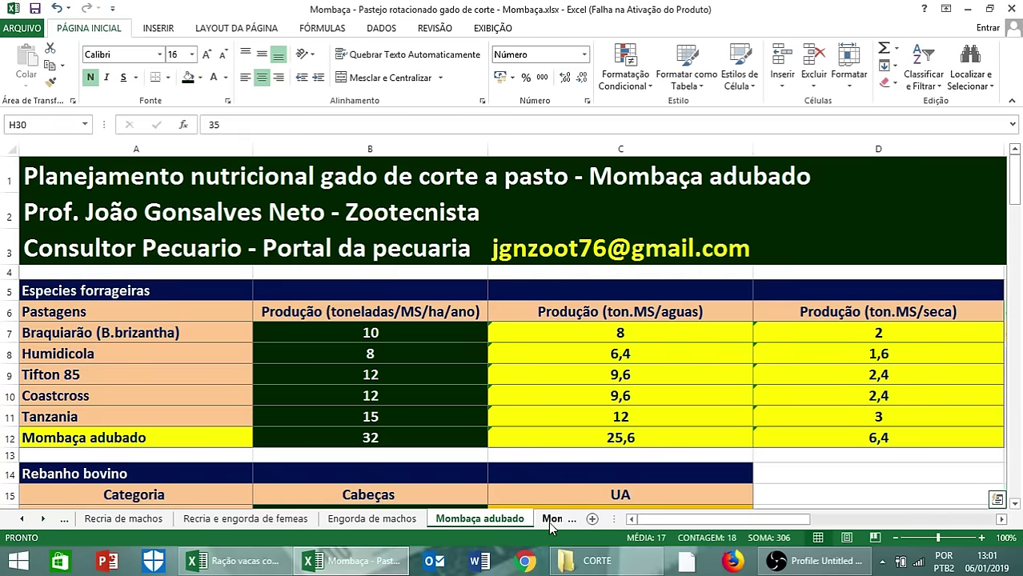
{"action": "left_click", "coordinate": [548, 522]}
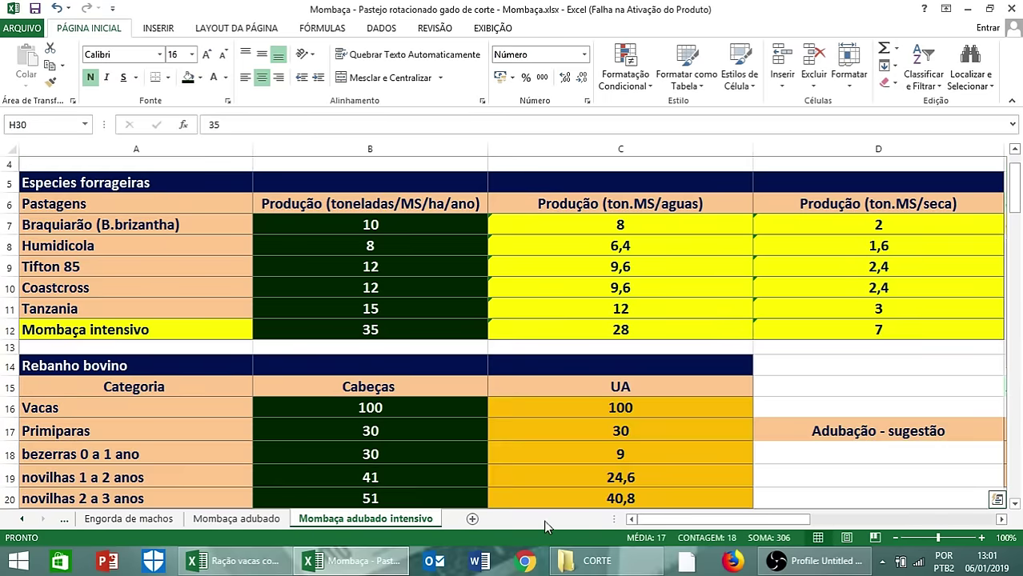
{"action": "left_click", "coordinate": [22, 520]}
{"action": "left_click", "coordinate": [22, 519]}
{"action": "left_click", "coordinate": [160, 520]}
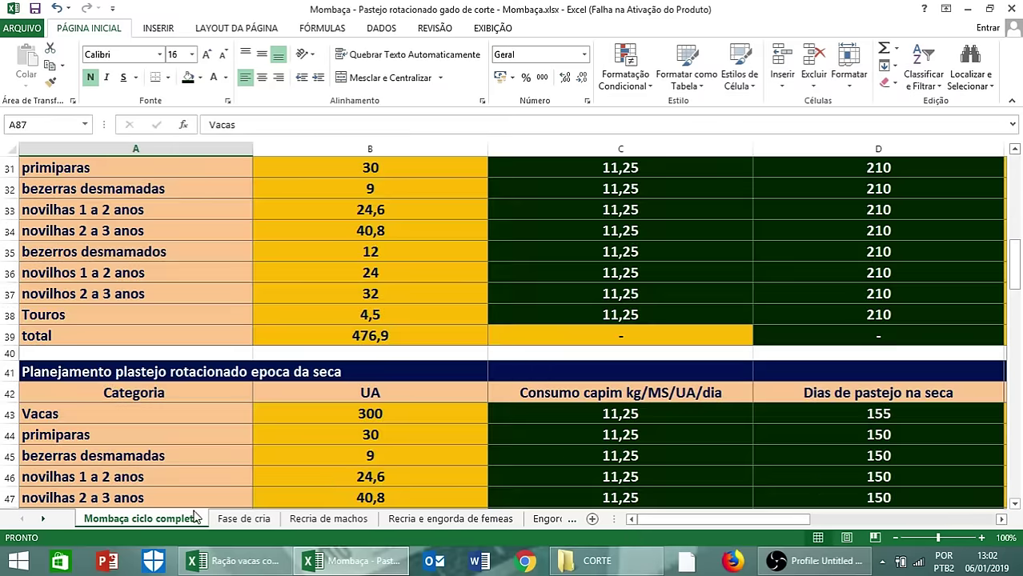
- Go through the forage species list from Braquiarão (B.brizantha) to Mombaça in A7:A12, comparing Tanzania with Mombaça
{"action": "scroll", "coordinate": [316, 481], "scroll_direction": "up", "scroll_amount": 10}
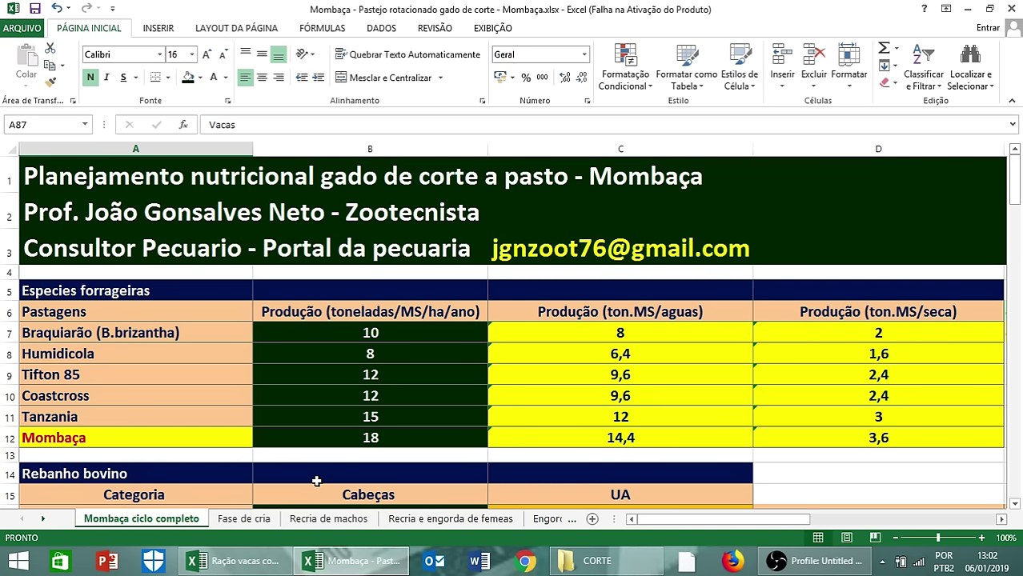
{"action": "left_click", "coordinate": [83, 332]}
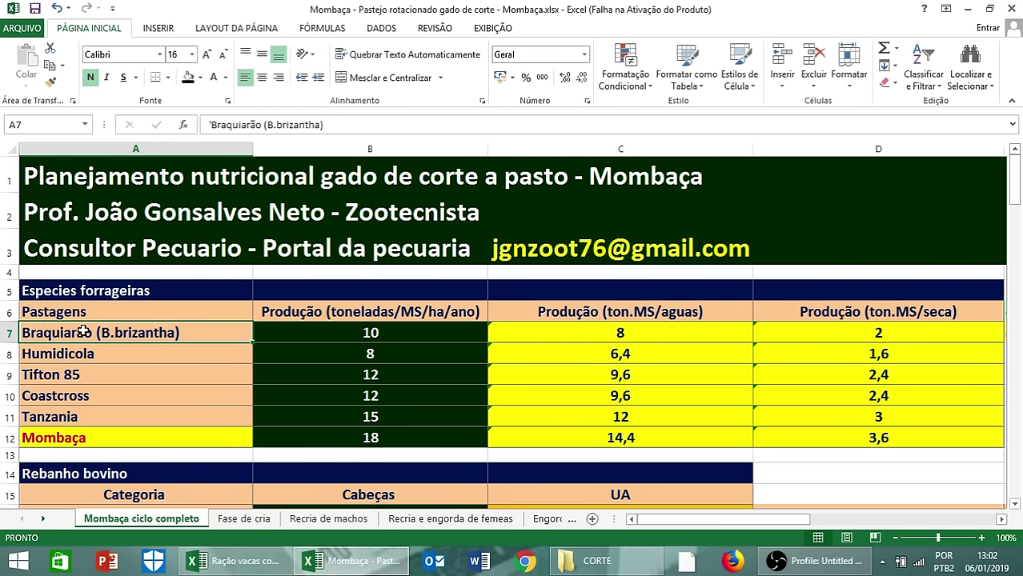
{"action": "left_click", "coordinate": [93, 353]}
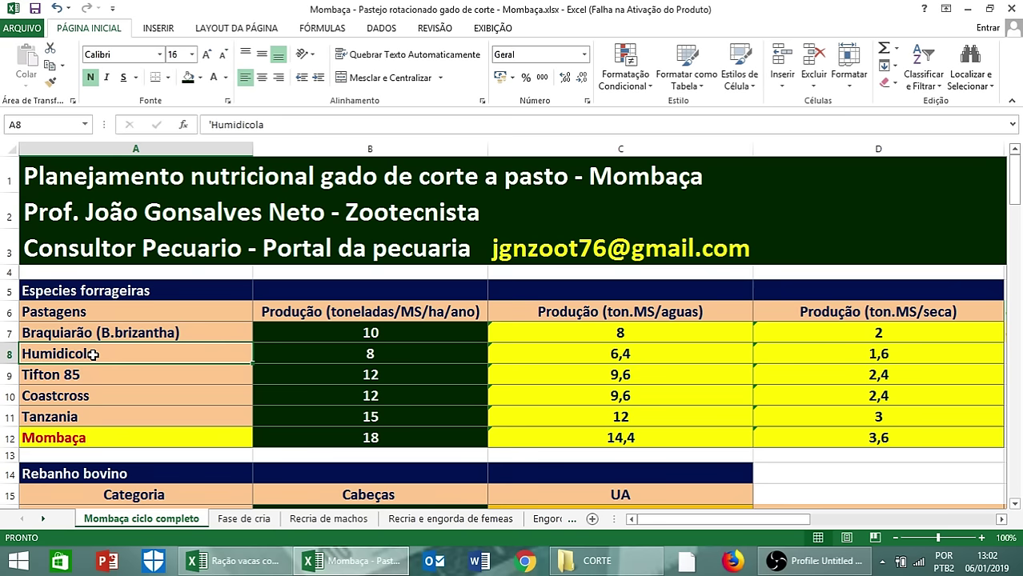
{"action": "left_click", "coordinate": [64, 376]}
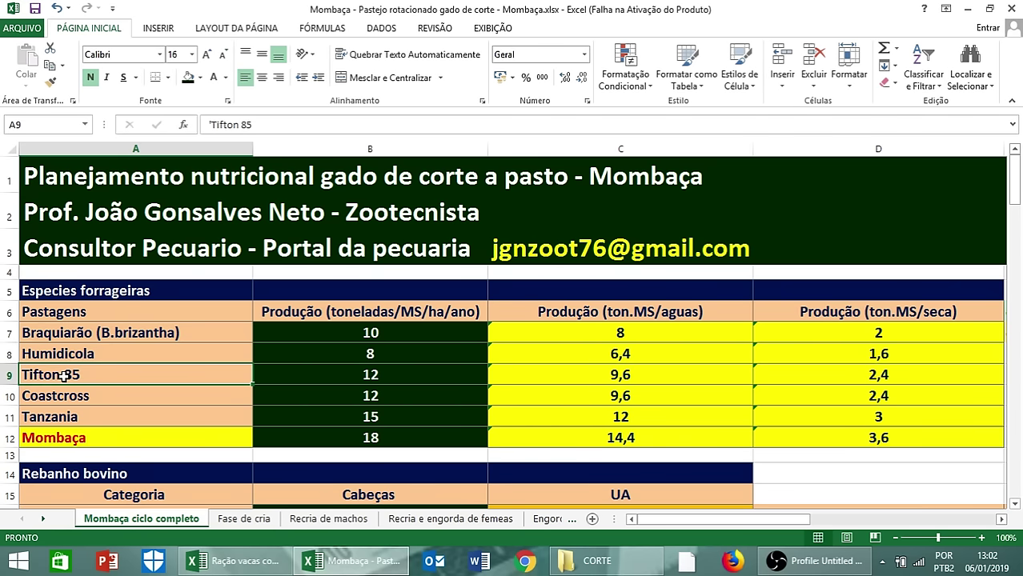
{"action": "left_click", "coordinate": [73, 416]}
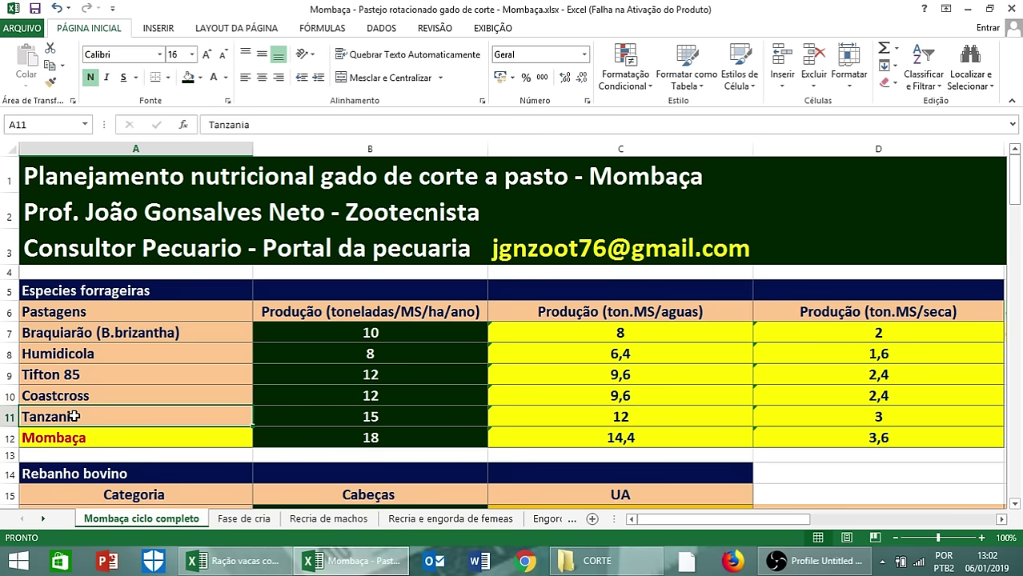
{"action": "left_click", "coordinate": [64, 439]}
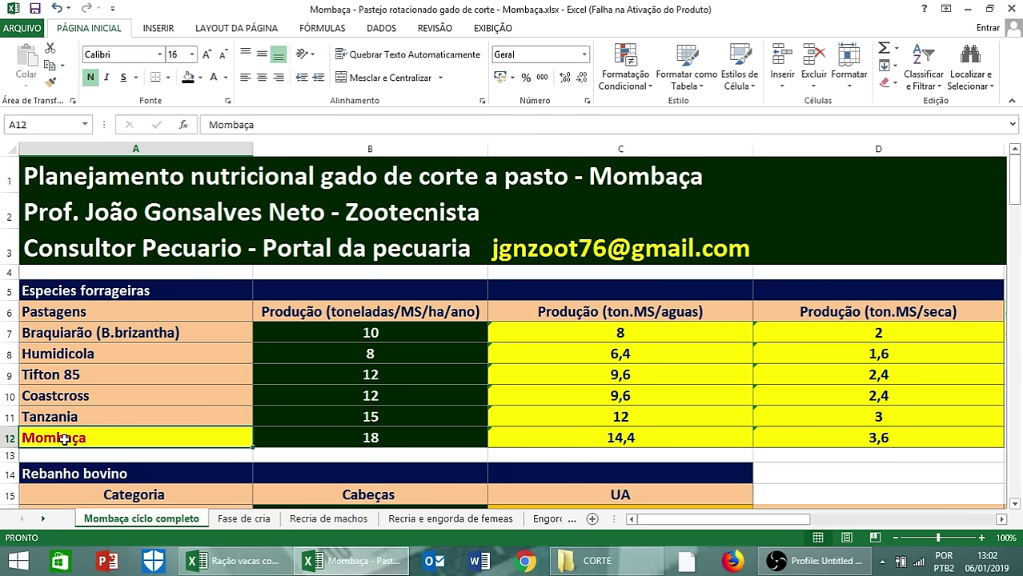
{"action": "left_click", "coordinate": [66, 417]}
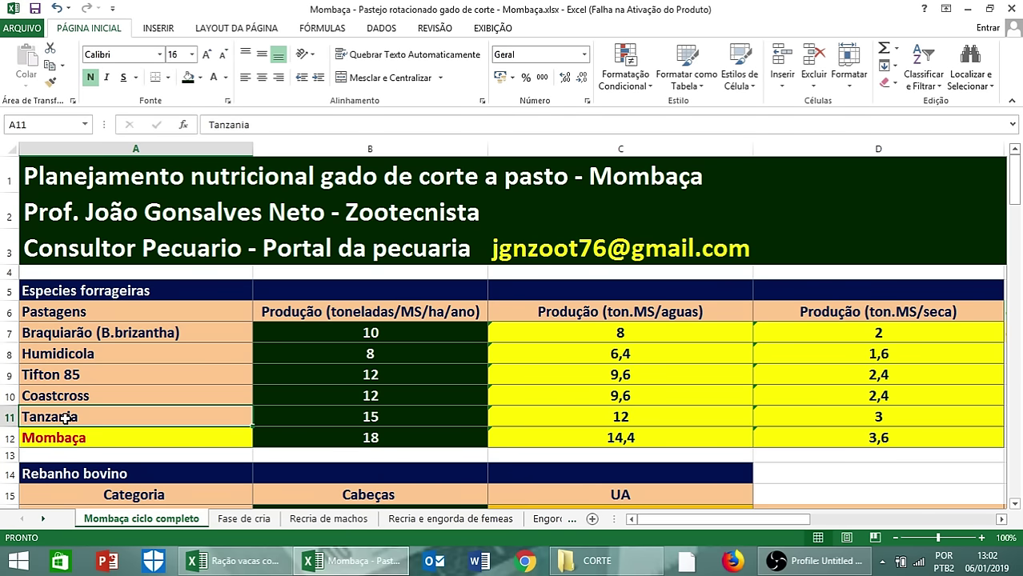
{"action": "left_click", "coordinate": [78, 438]}
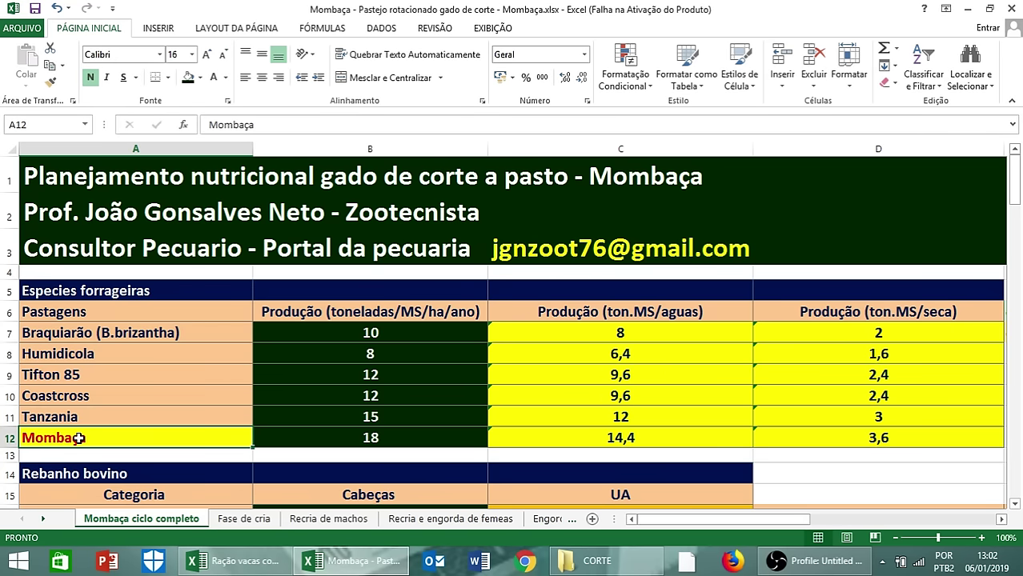
- Check the herd categories on the Fase de cria and Recria de machos sheets
{"action": "left_click", "coordinate": [240, 518]}
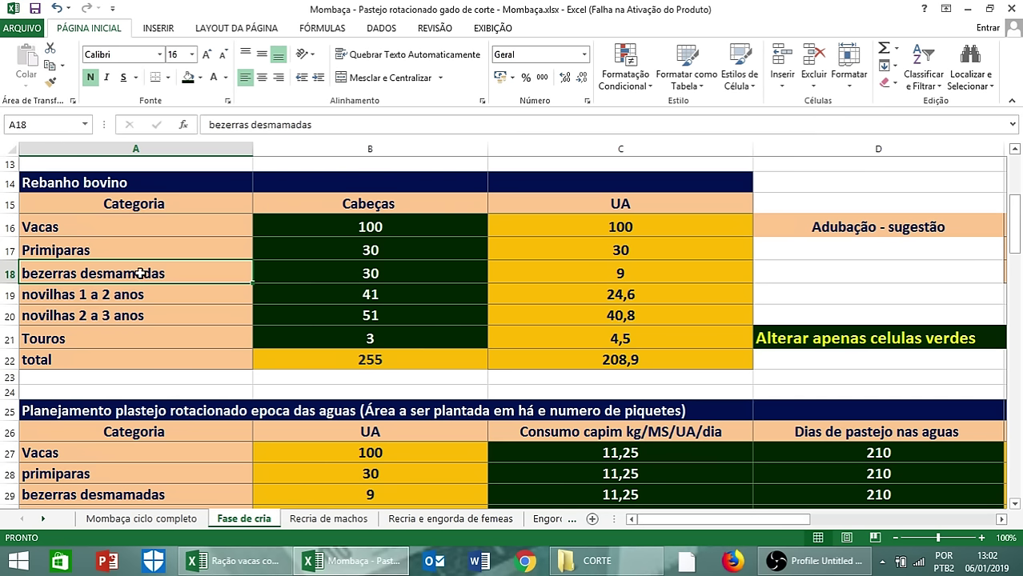
{"action": "left_click", "coordinate": [326, 520]}
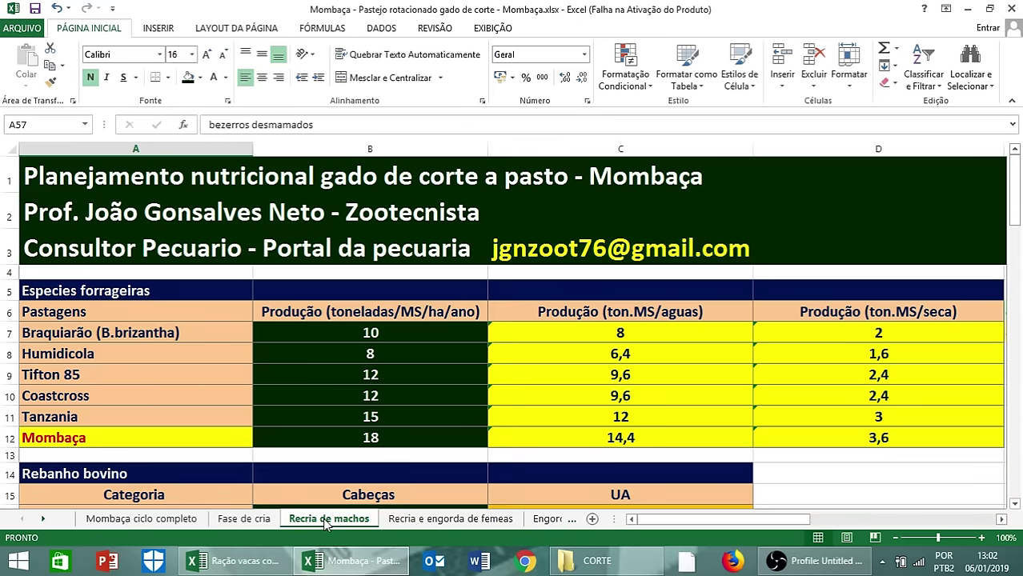
{"action": "scroll", "coordinate": [84, 398], "scroll_direction": "down", "scroll_amount": 2}
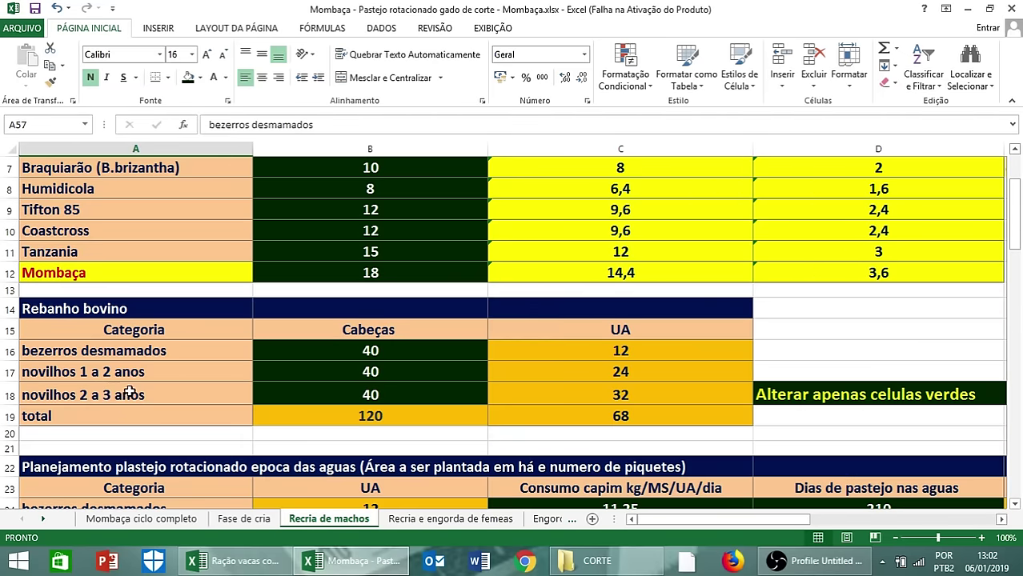
- Check the animal categories on the Recria e engorda de femeas sheet and the herd and grazing tables on Engorda de machos
{"action": "left_click", "coordinate": [432, 518]}
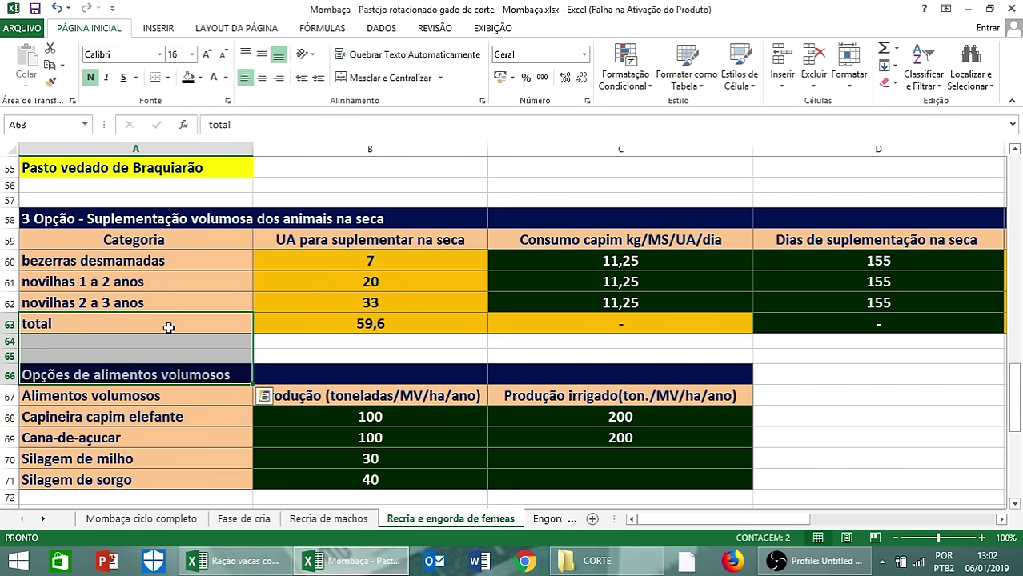
{"action": "left_click", "coordinate": [148, 356]}
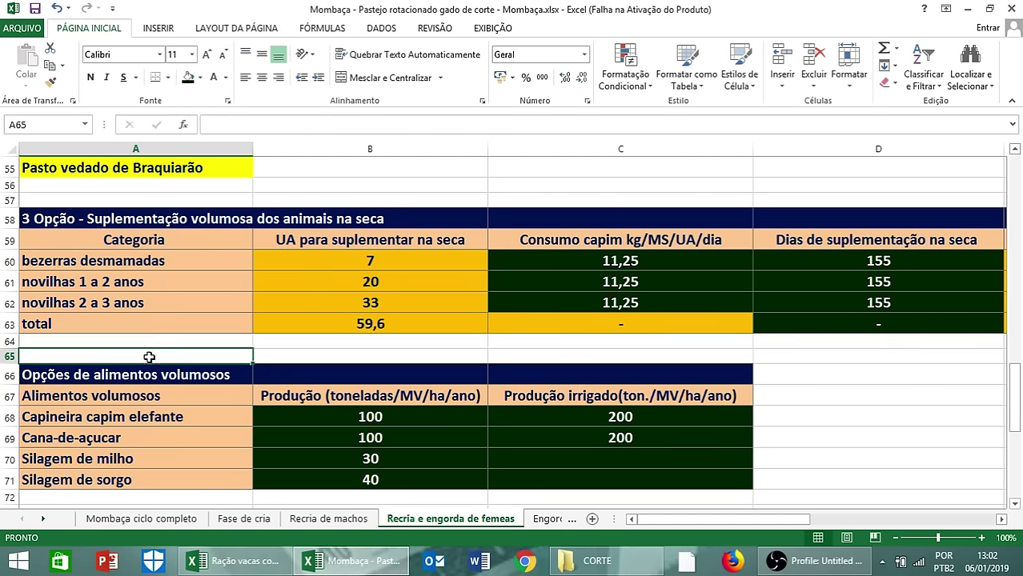
{"action": "left_click", "coordinate": [547, 518]}
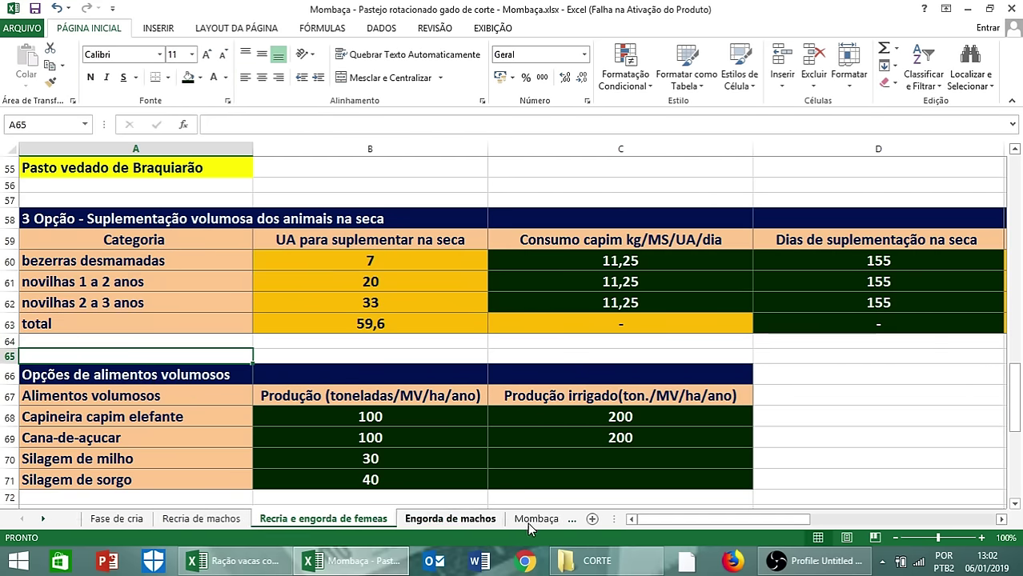
{"action": "scroll", "coordinate": [130, 316], "scroll_direction": "up", "scroll_amount": 16}
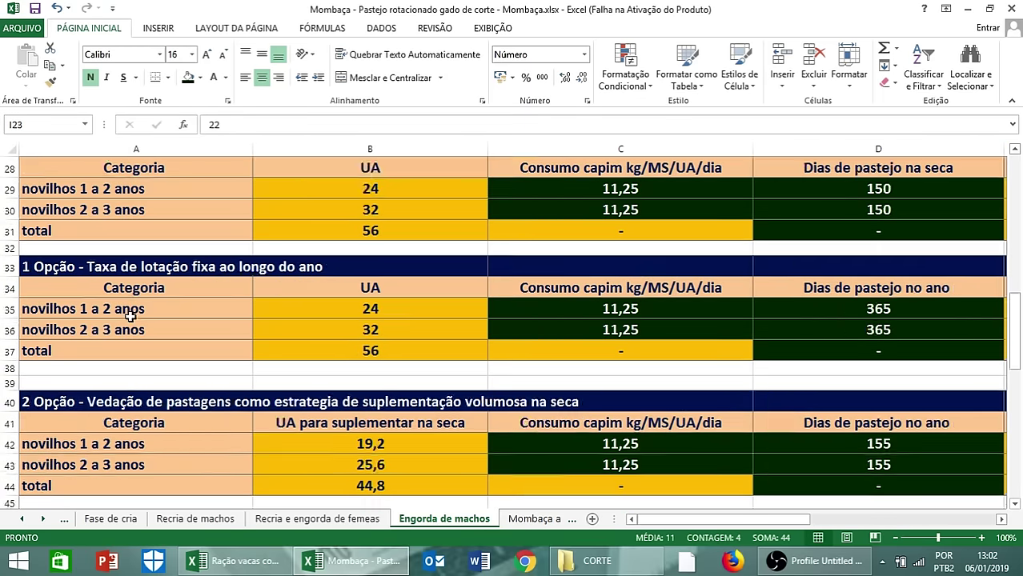
{"action": "scroll", "coordinate": [130, 317], "scroll_direction": "down", "scroll_amount": 3}
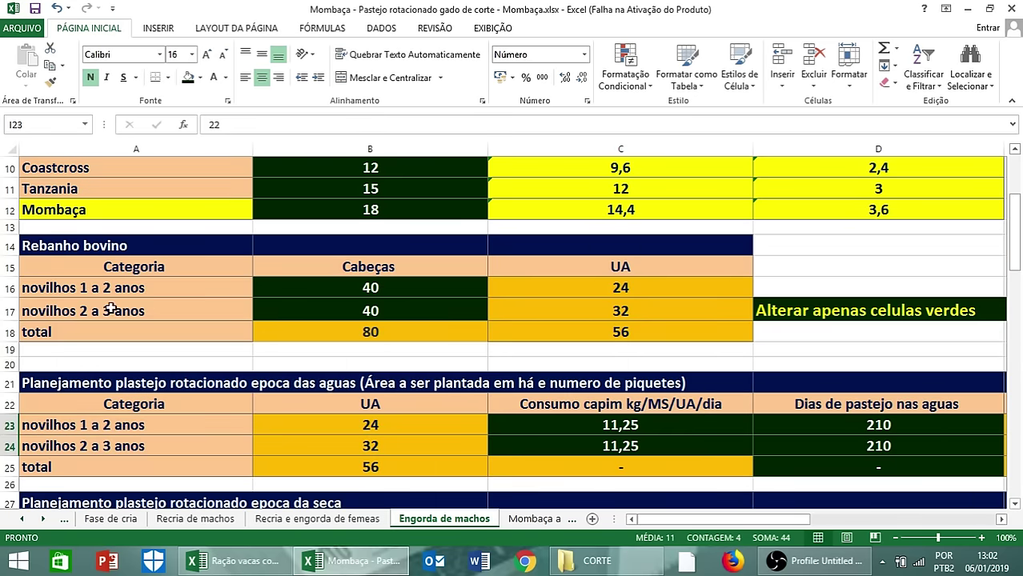
- Examine the forage species and herd tables on the Mombaça adubado sheet
{"action": "left_click", "coordinate": [513, 520]}
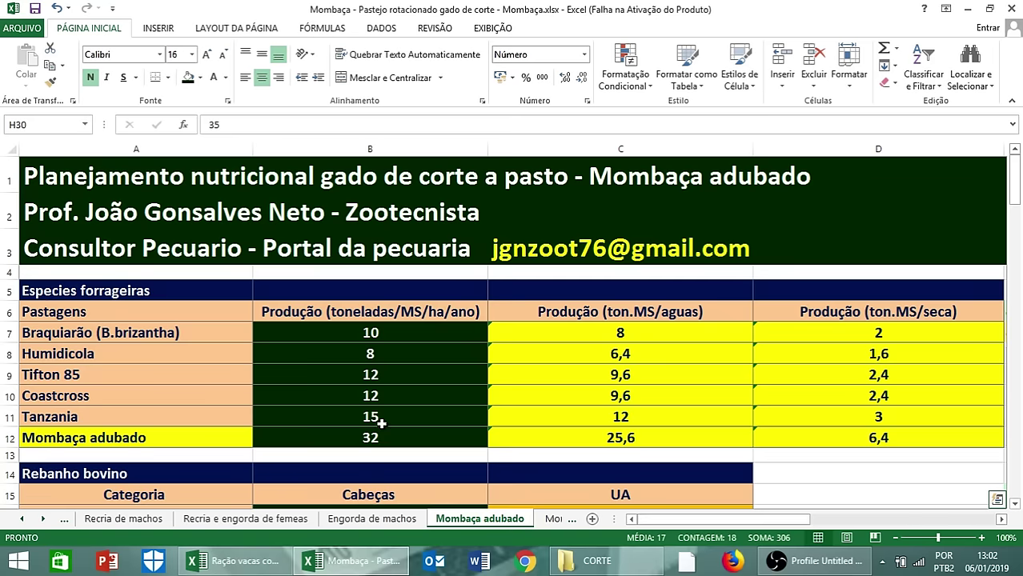
{"action": "scroll", "coordinate": [370, 426], "scroll_direction": "down", "scroll_amount": 2}
{"action": "scroll", "coordinate": [370, 426], "scroll_direction": "down", "scroll_amount": 1}
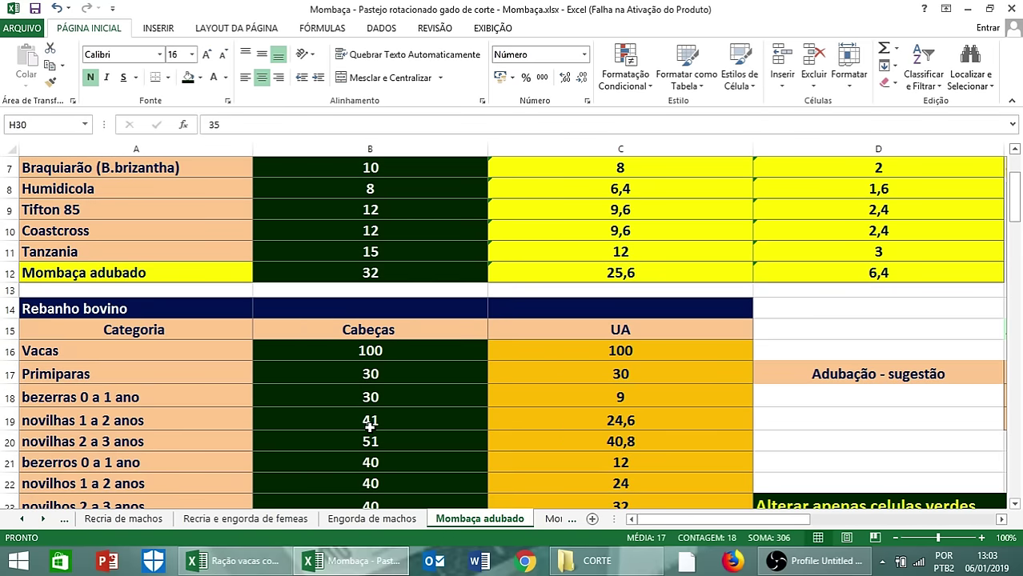
{"action": "scroll", "coordinate": [369, 425], "scroll_direction": "up", "scroll_amount": 2}
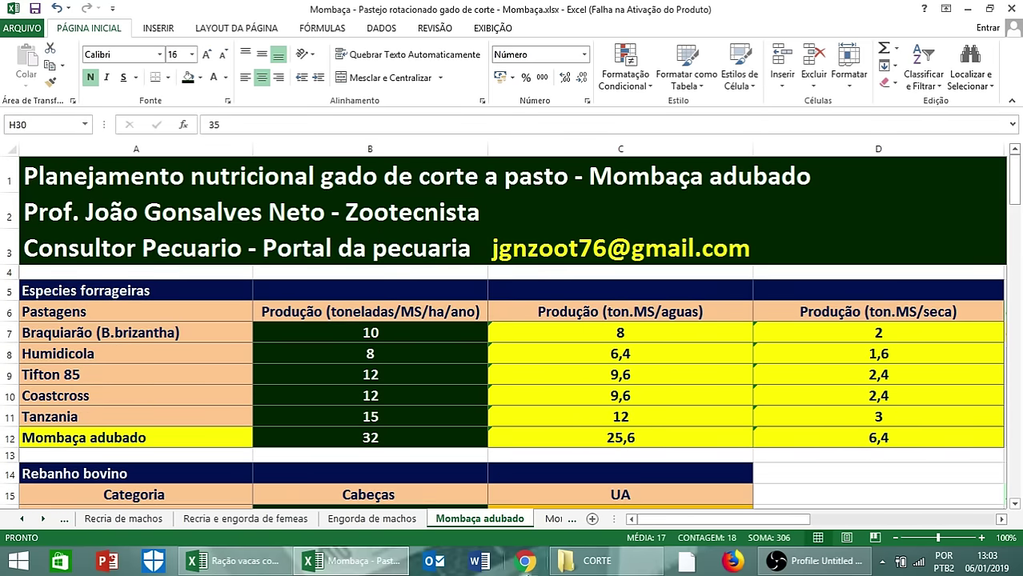
{"action": "scroll", "coordinate": [597, 446], "scroll_direction": "down", "scroll_amount": 1}
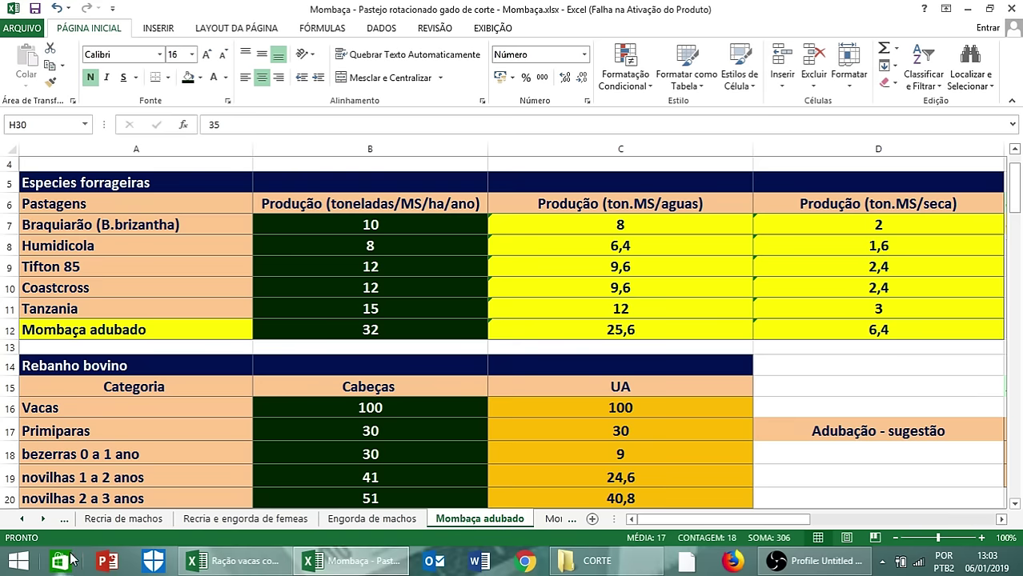
- Compare the Mombaça forage production in row 12 across the Engorda de machos, Mombaça adubado intensivo and Mombaça adubado sheets
{"action": "left_click", "coordinate": [372, 519]}
{"action": "scroll", "coordinate": [334, 352], "scroll_direction": "up", "scroll_amount": 3}
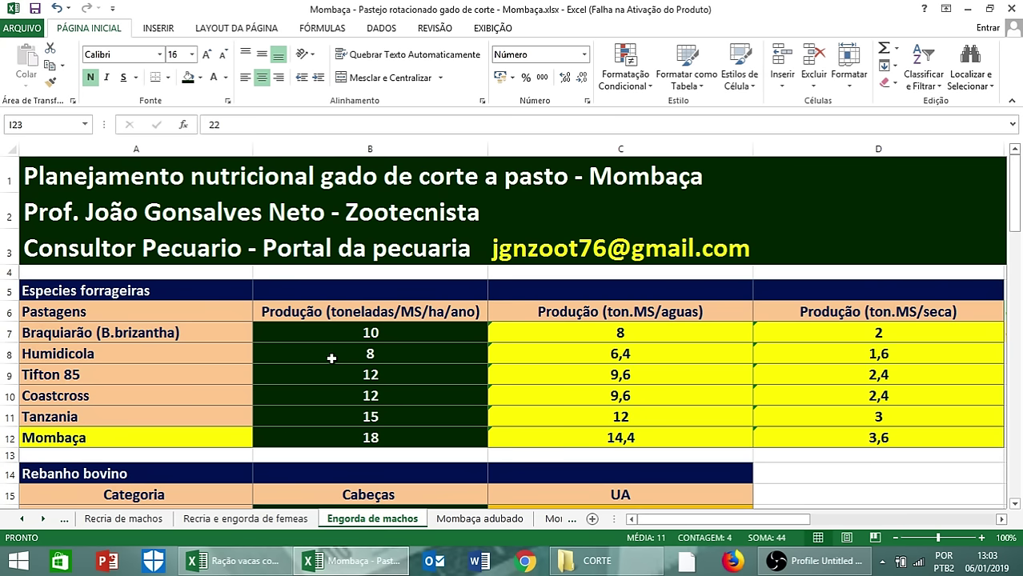
{"action": "left_click", "coordinate": [551, 520]}
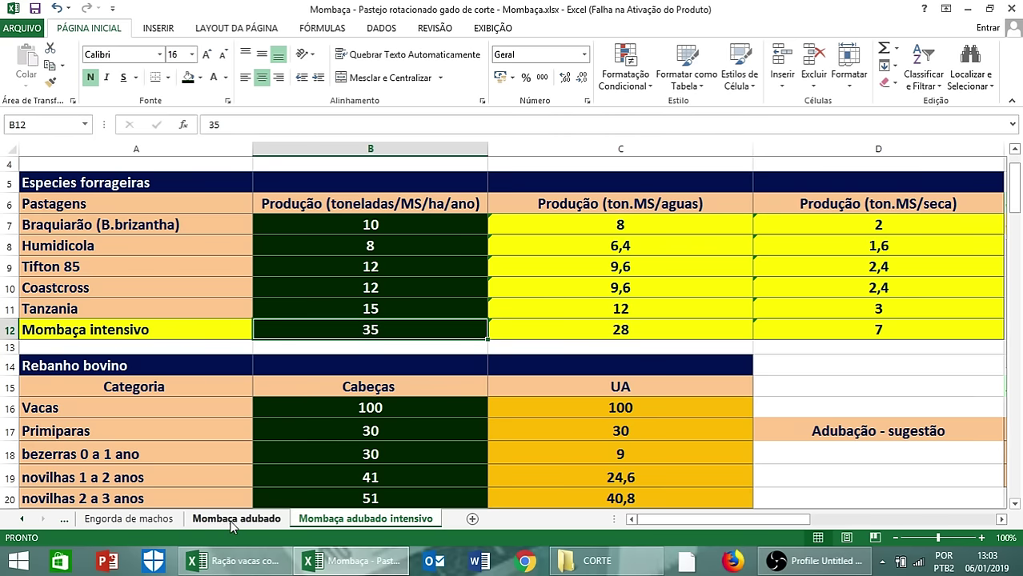
{"action": "left_click", "coordinate": [270, 520]}
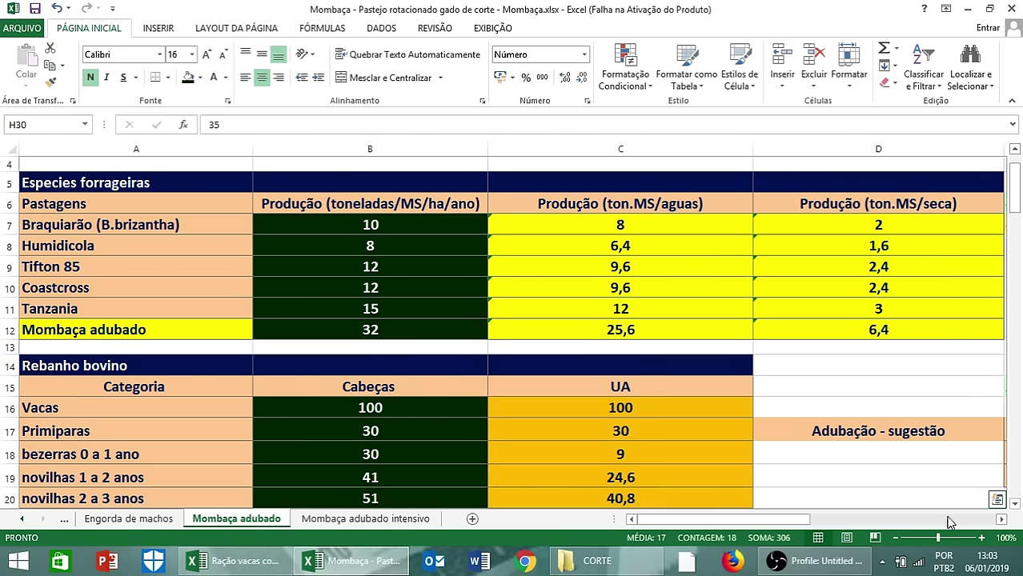
- Return to the Mombaça ciclo completo sheet from the Mombaça adubado sheet
{"action": "scroll", "coordinate": [513, 400], "scroll_direction": "up", "scroll_amount": 1}
{"action": "scroll", "coordinate": [513, 400], "scroll_direction": "up", "scroll_amount": 1}
{"action": "left_click", "coordinate": [22, 518]}
{"action": "left_click", "coordinate": [21, 519]}
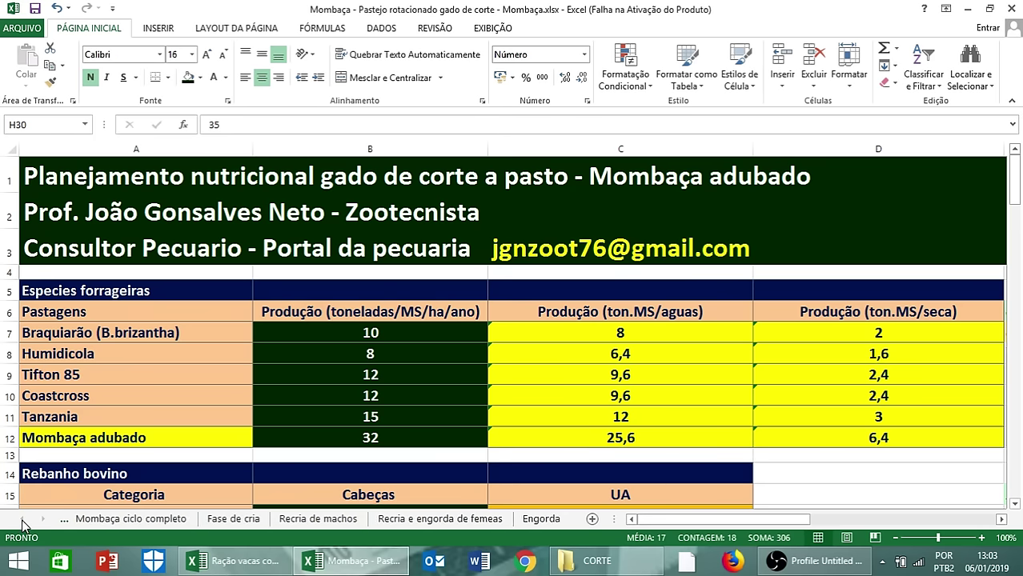
{"action": "left_click", "coordinate": [159, 520]}
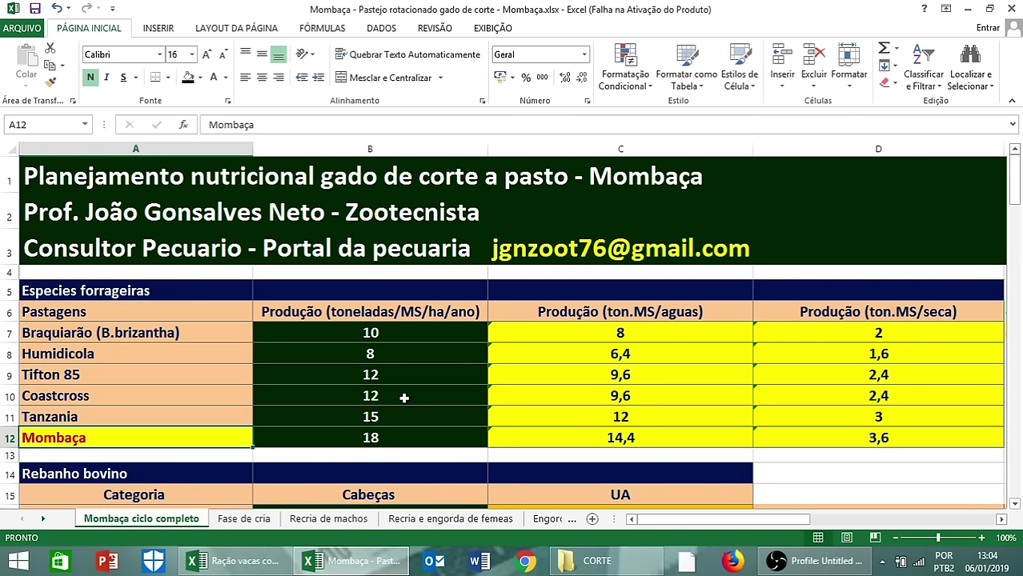
- Compare the Humidicola and Mombaça entries in the forage species table, ending on the Mombaça cell A12
{"action": "left_click", "coordinate": [63, 355]}
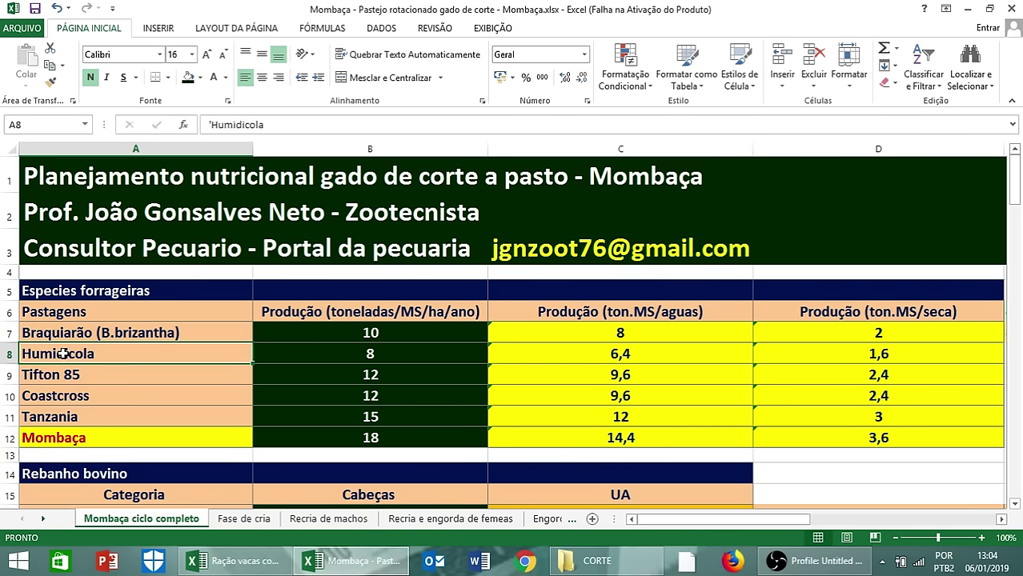
{"action": "left_click", "coordinate": [54, 443]}
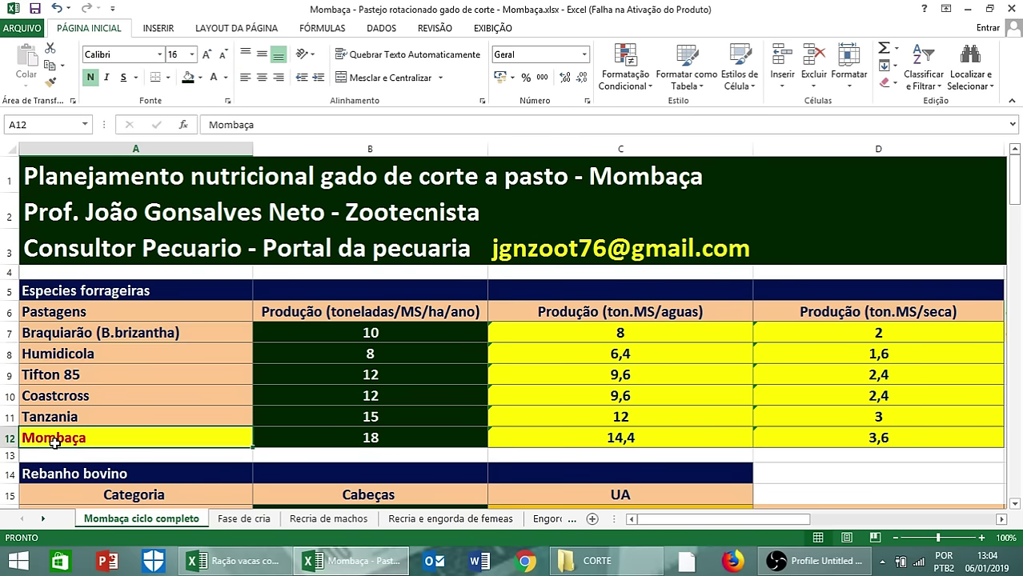
{"action": "left_click", "coordinate": [49, 353]}
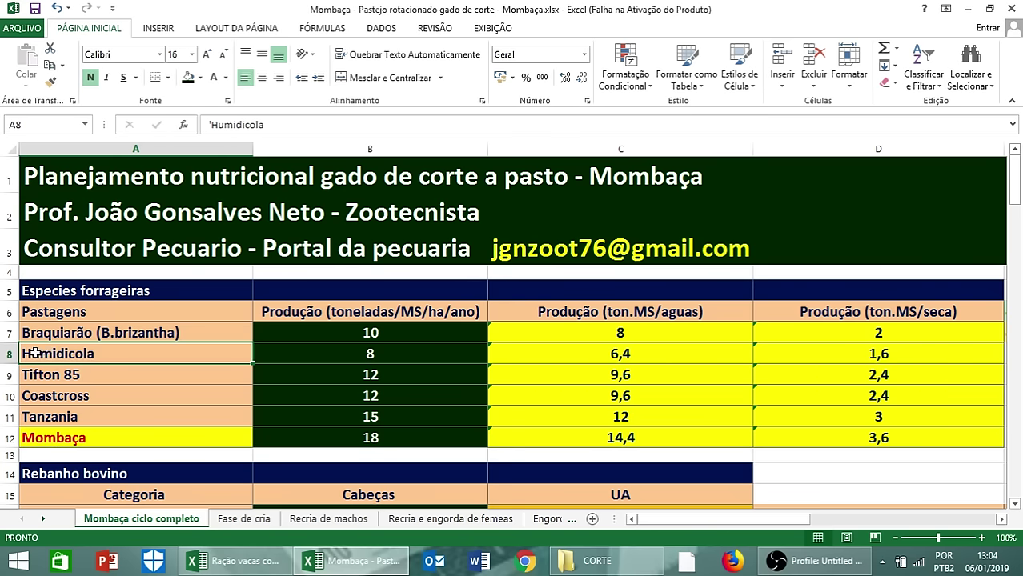
{"action": "left_click", "coordinate": [74, 439]}
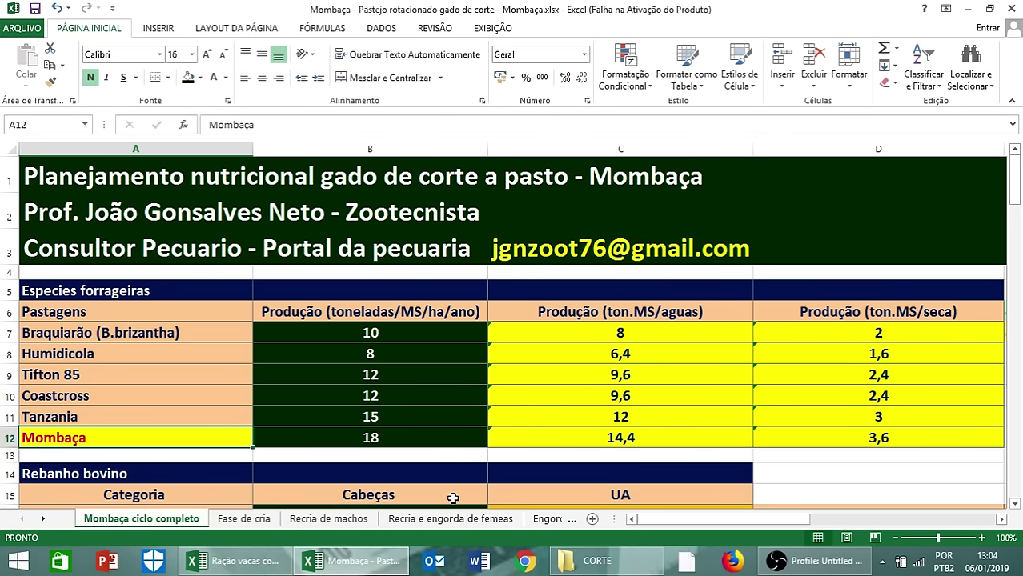